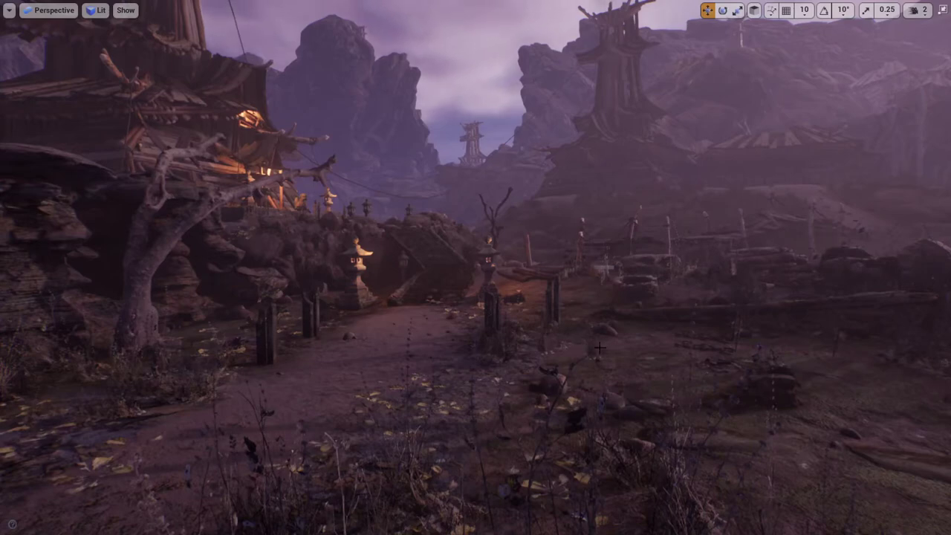
Exit the immersive viewport and create a new level from the TimeOfDay template
{"action": "right_click_drag", "start_coordinate": [560, 393], "coordinate": [480, 374]}
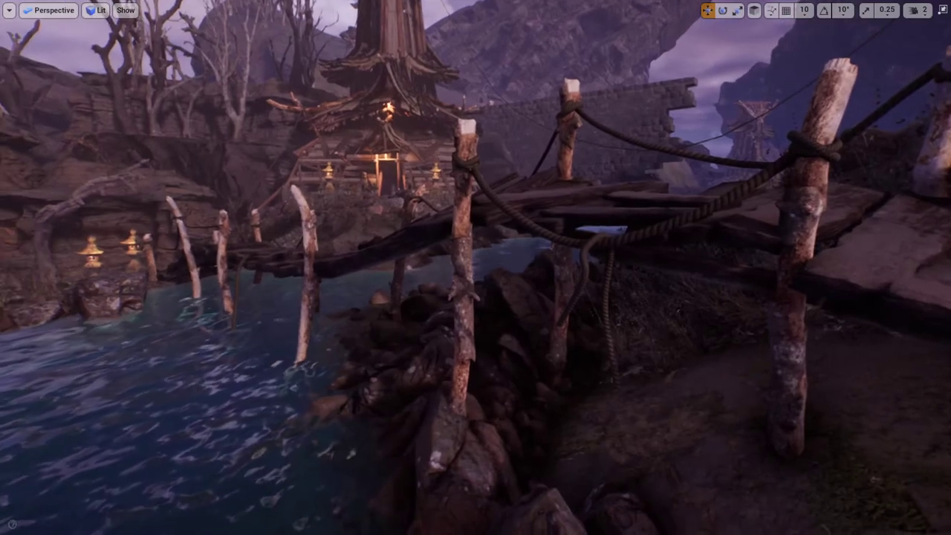
{"action": "key", "text": "F11"}
{"action": "left_click", "coordinate": [12, 23]}
{"action": "left_click", "coordinate": [41, 46]}
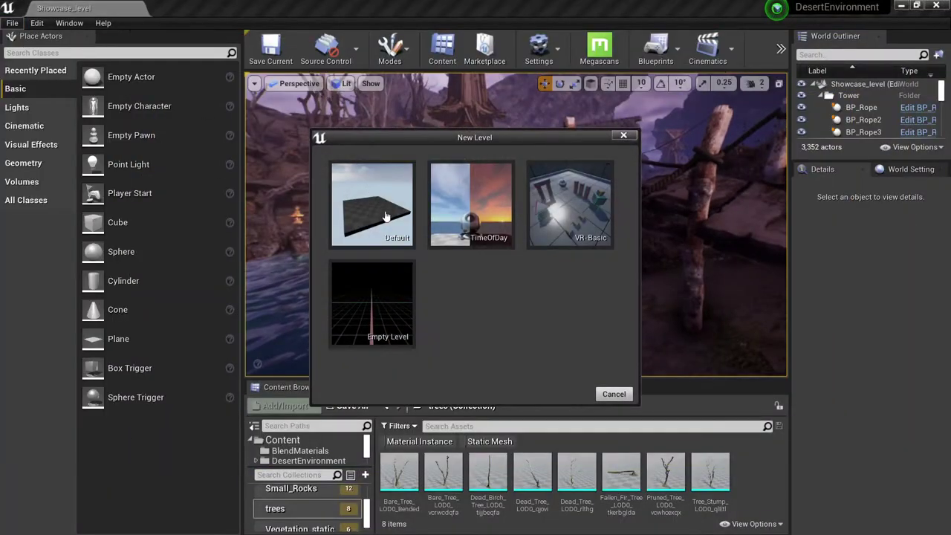
{"action": "left_click", "coordinate": [470, 204]}
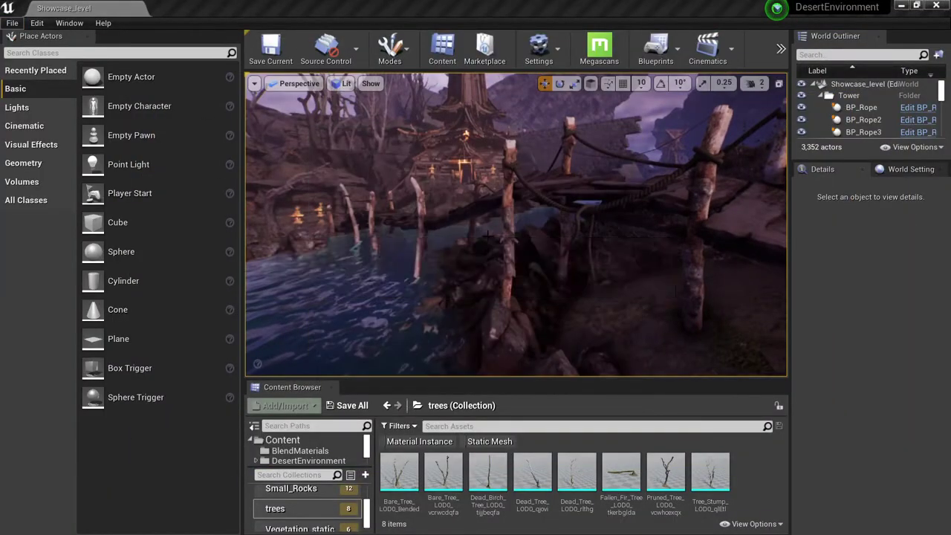
Delete the material preview mesh and the text labels from the new level
{"action": "right_click_drag", "start_coordinate": [468, 227], "coordinate": [497, 220]}
{"action": "left_click", "coordinate": [467, 229]}
{"action": "key", "text": "Delete"}
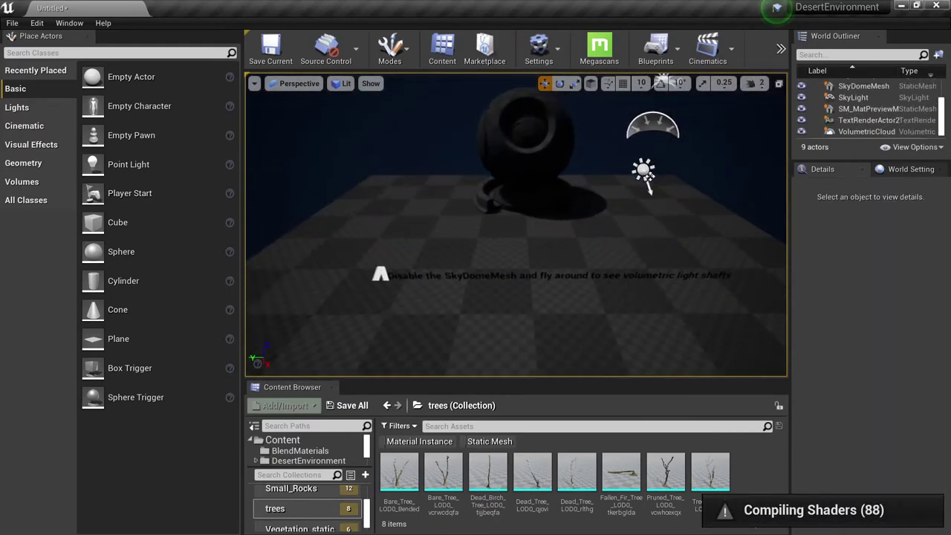
{"action": "left_click", "coordinate": [490, 276]}
{"action": "key", "text": "Delete"}
{"action": "left_click", "coordinate": [525, 148]}
{"action": "key", "text": "Delete"}
{"action": "right_click_drag", "start_coordinate": [524, 148], "coordinate": [594, 82]}
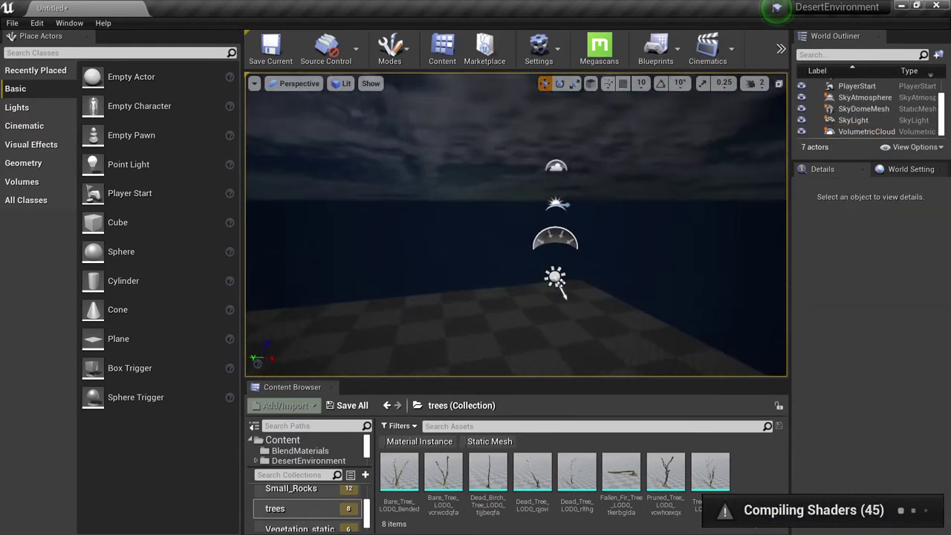
Brighten the viewport by setting the EV100 exposure to -2
{"action": "left_click", "coordinate": [343, 84]}
{"action": "left_click", "coordinate": [414, 328]}
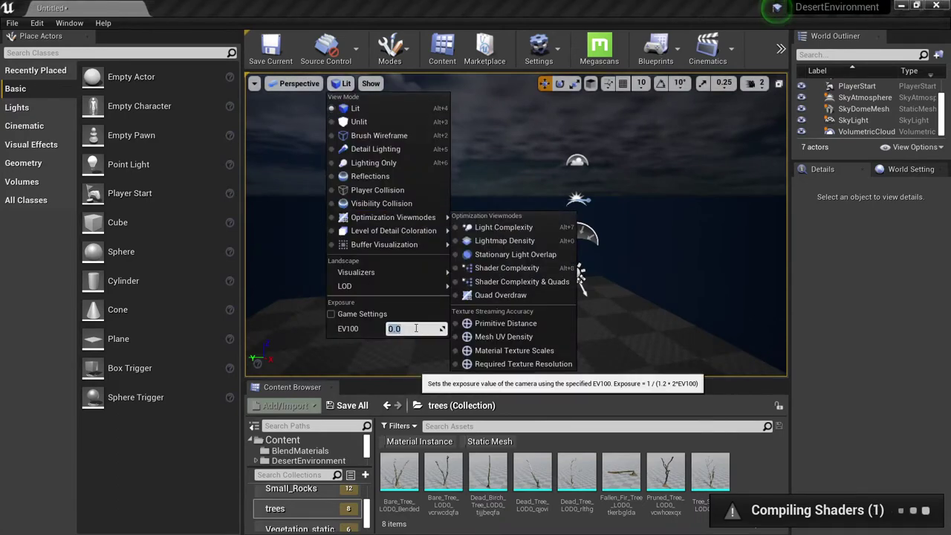
{"action": "type", "text": "1"}
{"action": "key", "text": "Return"}
{"action": "type", "text": "-1"}
{"action": "key", "text": "Return"}
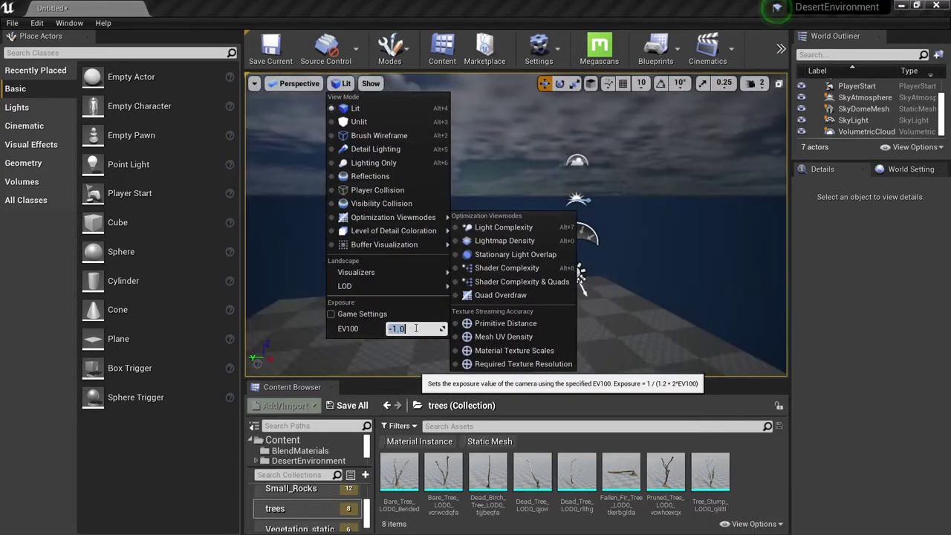
{"action": "type", "text": "-2"}
{"action": "key", "text": "Return"}
{"action": "key", "text": "s"}
{"action": "mouse_move", "coordinate": [577, 254]}
{"action": "right_mouse_down"}
{"action": "mouse_move", "coordinate": [554, 275]}
{"action": "mouse_move", "coordinate": [565, 278]}
{"action": "mouse_move", "coordinate": [576, 253]}
{"action": "right_mouse_up"}
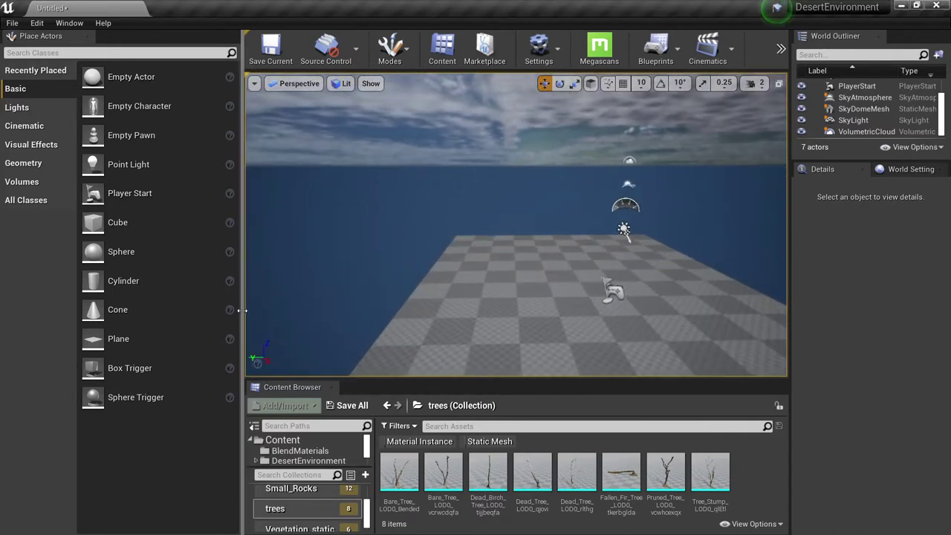
Dock the Content Browser as a separate full-size tab beside the level's tab
{"action": "scroll", "coordinate": [312, 507], "scroll_direction": "up", "scroll_amount": 3}
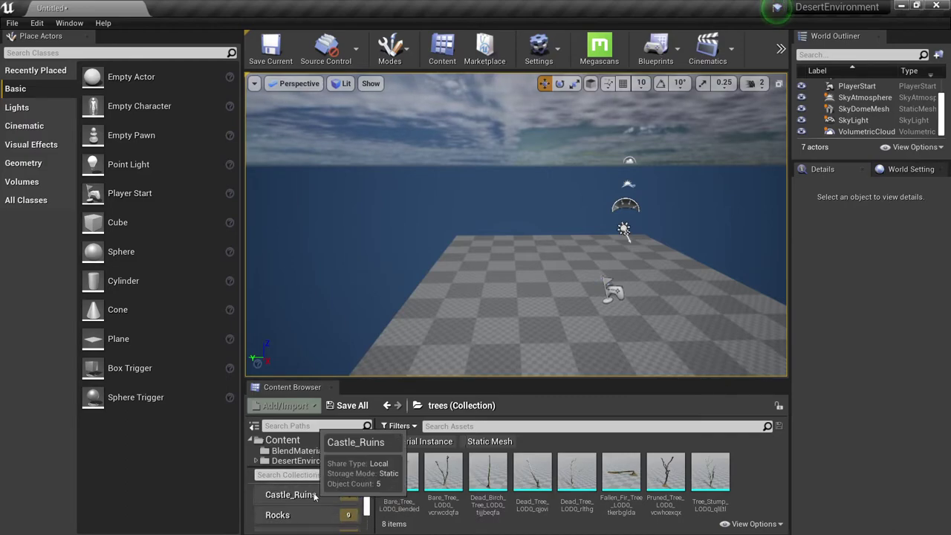
{"action": "scroll", "coordinate": [317, 496], "scroll_direction": "down", "scroll_amount": 3}
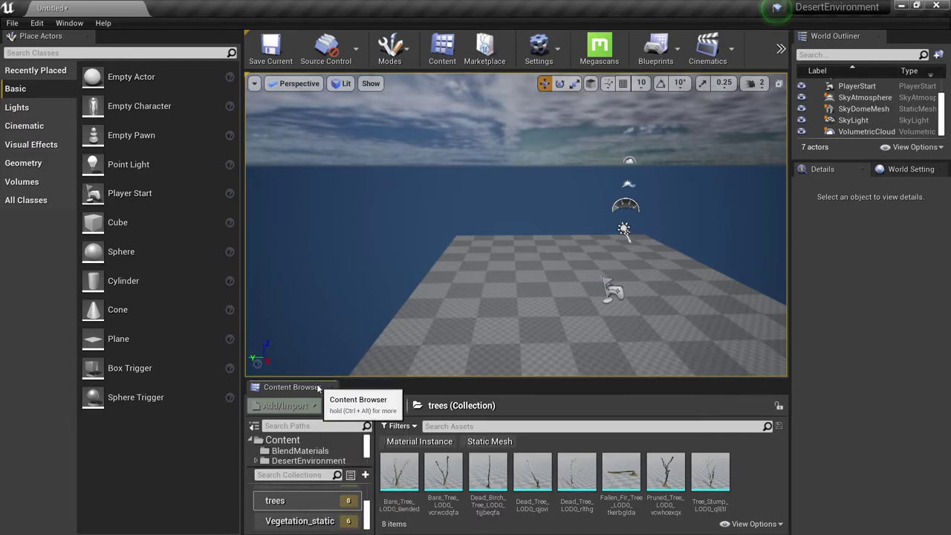
{"action": "left_click_drag", "start_coordinate": [318, 389], "coordinate": [192, 6]}
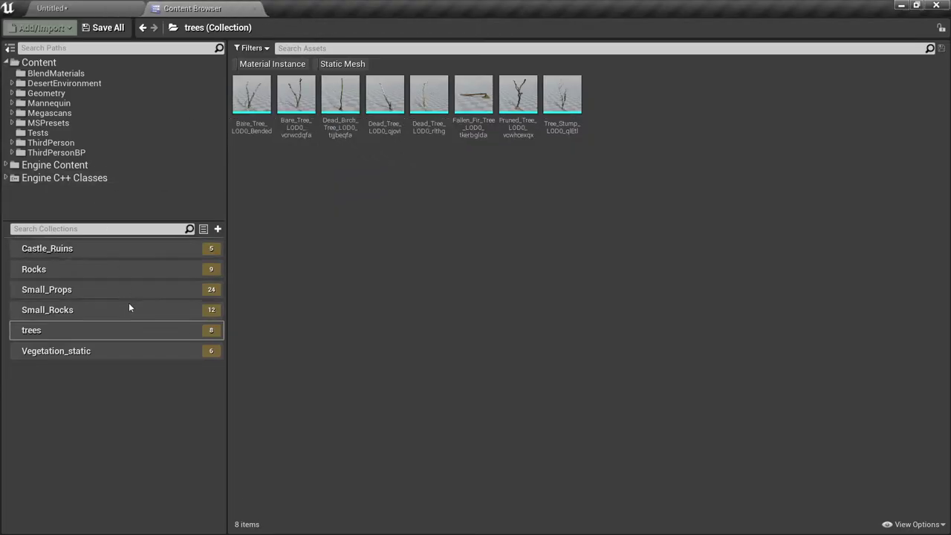
Show only the static meshes in the Megascans folder and look through them for wooden pieces
{"action": "left_click", "coordinate": [45, 113]}
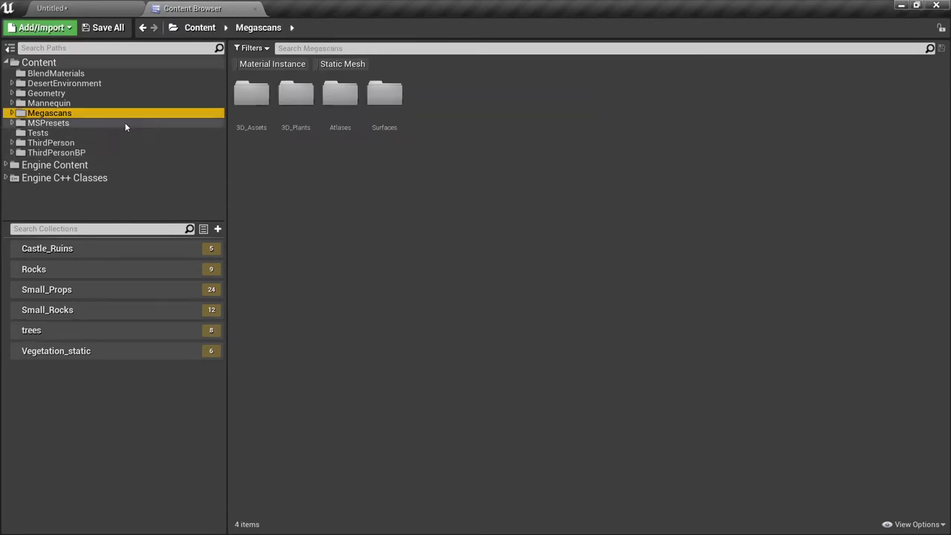
{"action": "left_click", "coordinate": [338, 63]}
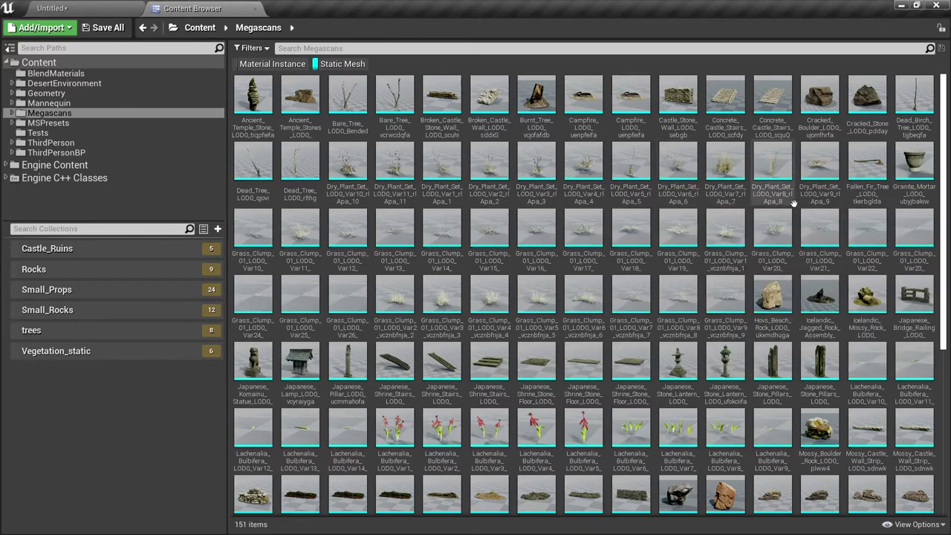
{"action": "scroll", "coordinate": [743, 252], "scroll_direction": "down", "scroll_amount": 1}
{"action": "scroll", "coordinate": [743, 252], "scroll_direction": "down", "scroll_amount": 2}
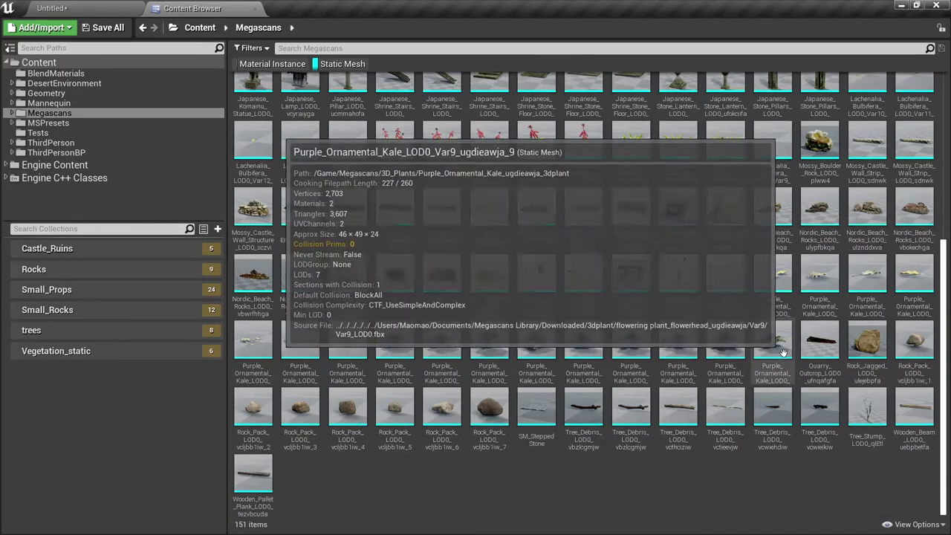
{"action": "scroll", "coordinate": [851, 407], "scroll_direction": "down", "scroll_amount": 2}
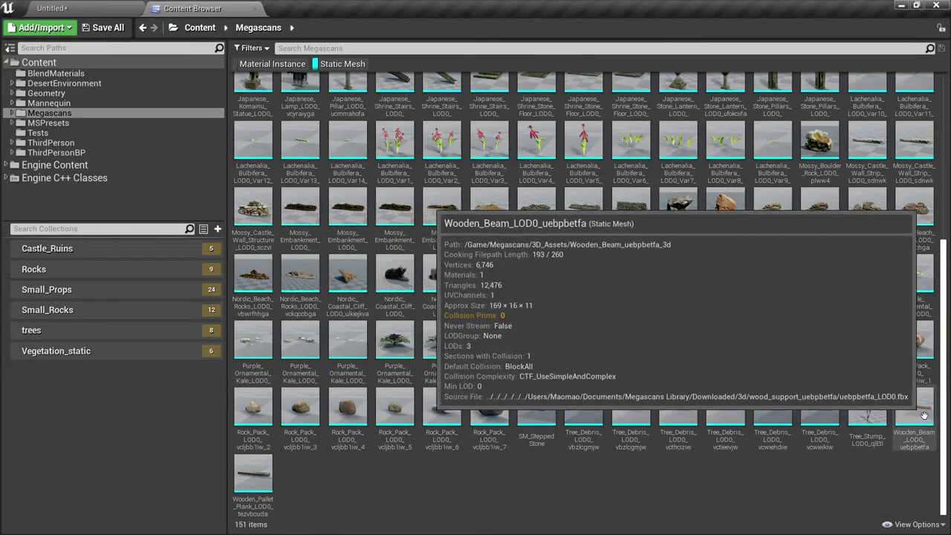
Place the Wooden_Pallet_Plank mesh in the level, raise it above the floor and scale it uniformly to about 7.21
{"action": "left_click_drag", "start_coordinate": [259, 473], "coordinate": [497, 362]}
{"action": "left_click_drag", "start_coordinate": [496, 327], "coordinate": [496, 275]}
{"action": "right_click_drag", "start_coordinate": [496, 275], "coordinate": [561, 327]}
{"action": "right_click_drag", "start_coordinate": [494, 360], "coordinate": [495, 361]}
{"action": "key", "text": "r"}
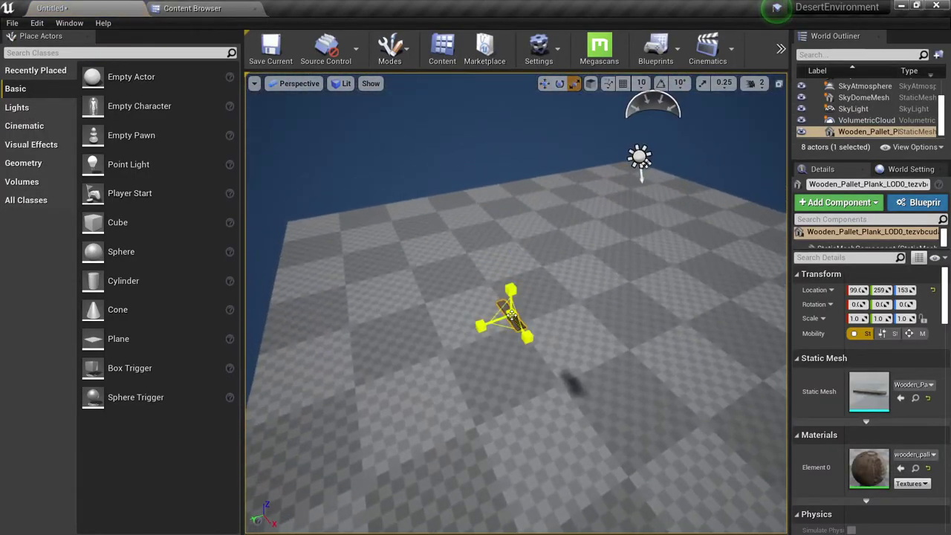
{"action": "left_click_drag", "start_coordinate": [513, 316], "coordinate": [565, 275]}
{"action": "right_click_drag", "start_coordinate": [564, 275], "coordinate": [512, 230]}
Place the Wooden_Beam mesh in the level and position it beside the plank at about Z 159
{"action": "left_click", "coordinate": [192, 9]}
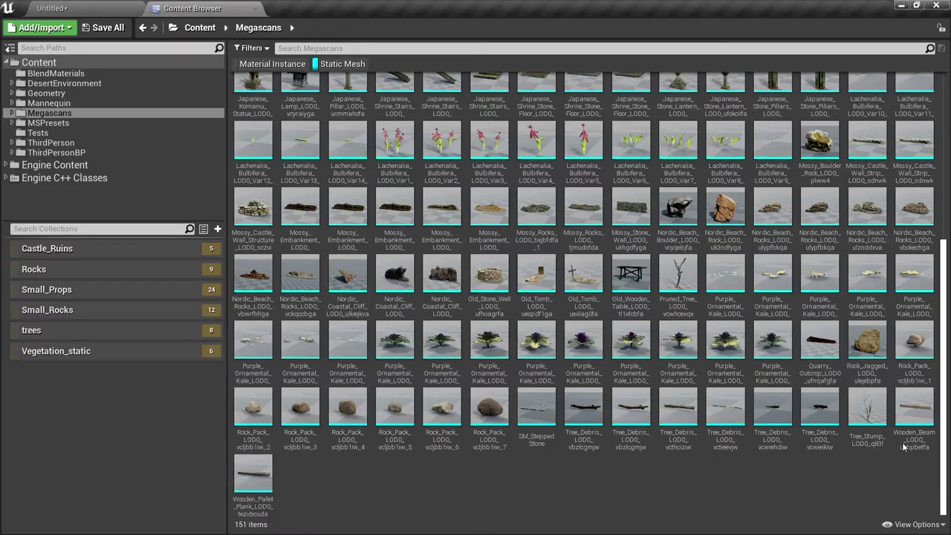
{"action": "left_click_drag", "start_coordinate": [905, 446], "coordinate": [593, 339]}
{"action": "right_click_drag", "start_coordinate": [558, 321], "coordinate": [558, 321]}
{"action": "left_click_drag", "start_coordinate": [518, 295], "coordinate": [376, 342]}
{"action": "right_click_drag", "start_coordinate": [375, 342], "coordinate": [375, 342]}
{"action": "left_click_drag", "start_coordinate": [413, 286], "coordinate": [418, 326]}
Place the Tree_Debris_LOD0_vcthciziw log on the floor near the beam and scale it uniformly to about -12
{"action": "left_click", "coordinate": [237, 9]}
{"action": "scroll", "coordinate": [441, 300], "scroll_direction": "up", "scroll_amount": 5}
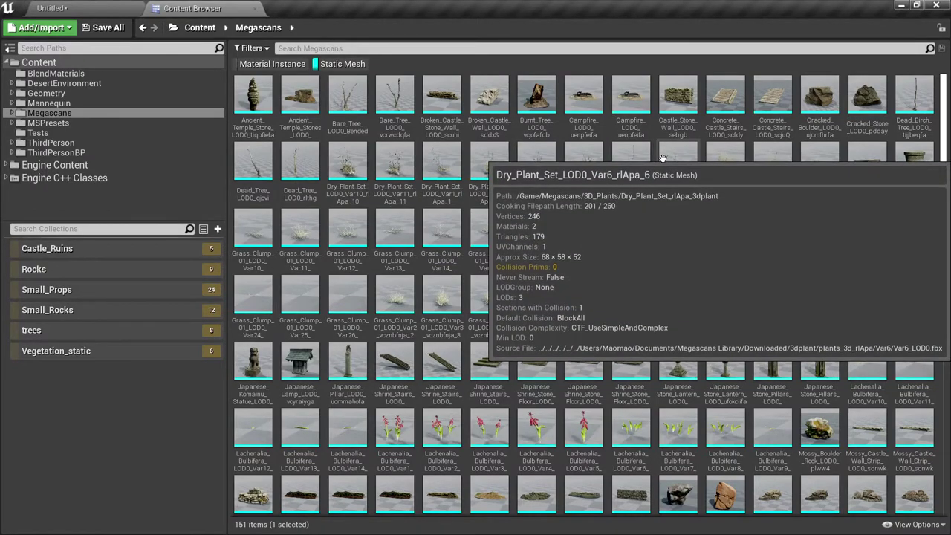
{"action": "scroll", "coordinate": [654, 271], "scroll_direction": "down", "scroll_amount": 8}
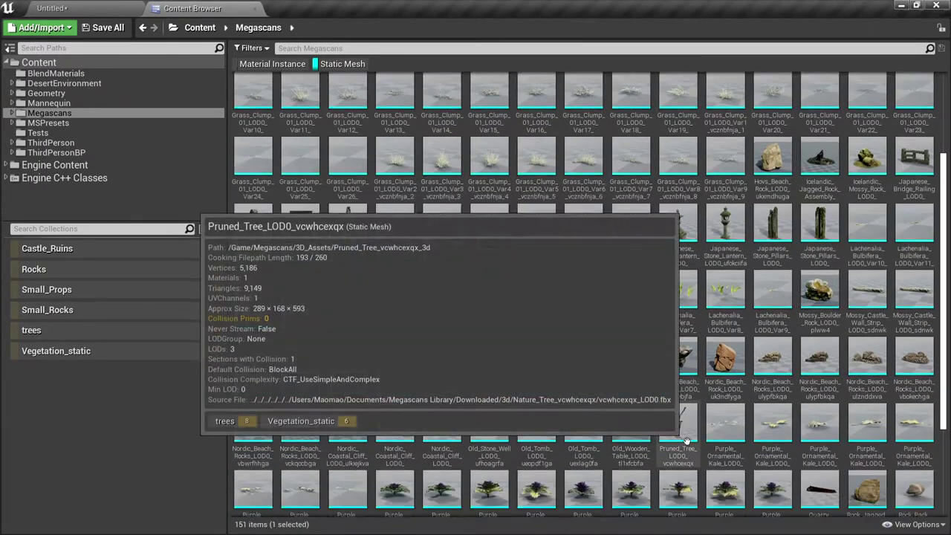
{"action": "scroll", "coordinate": [669, 445], "scroll_direction": "down", "scroll_amount": 4}
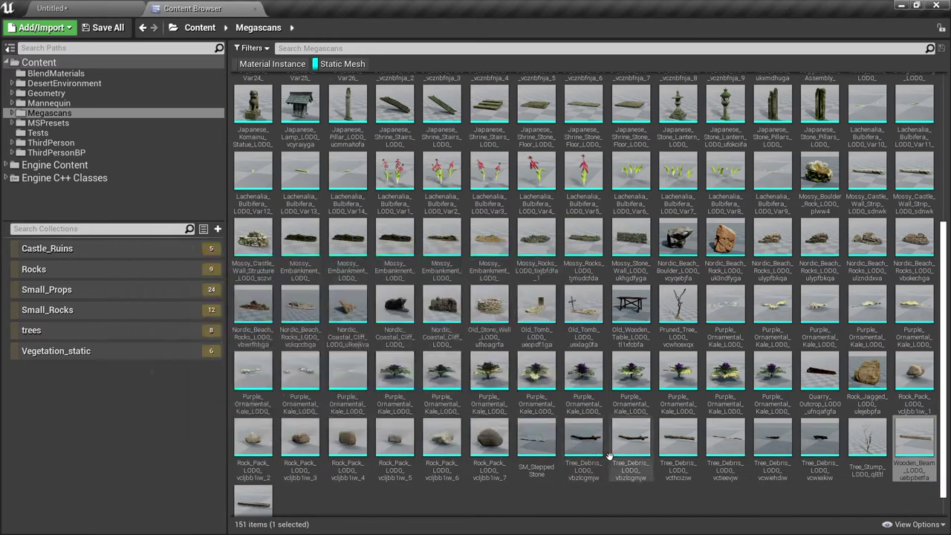
{"action": "left_click", "coordinate": [680, 442]}
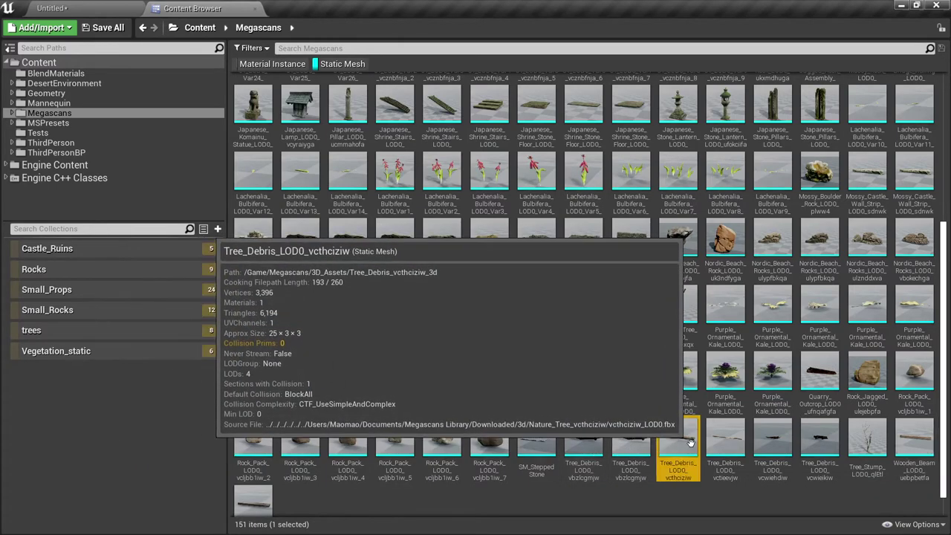
{"action": "left_click_drag", "start_coordinate": [689, 443], "coordinate": [601, 465]}
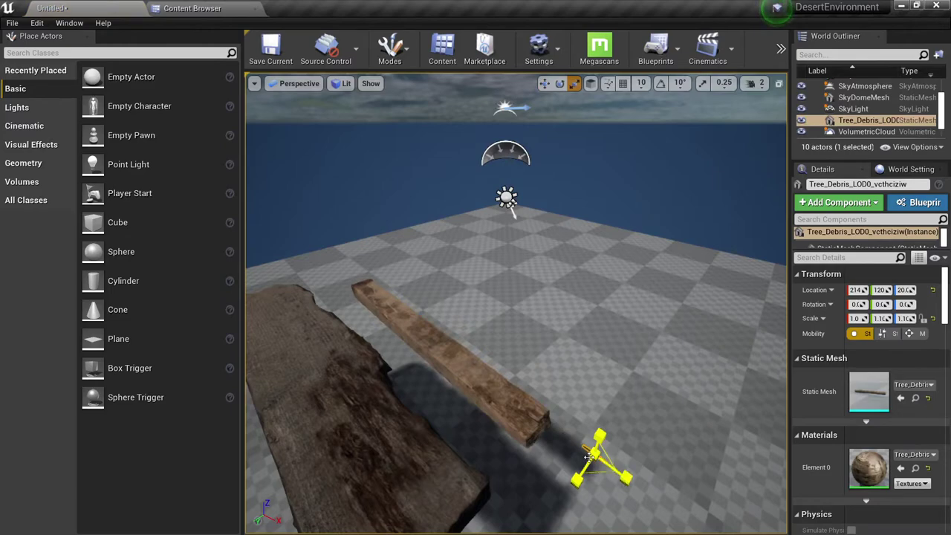
{"action": "key", "text": "ctrl+z"}
{"action": "left_click_drag", "start_coordinate": [589, 457], "coordinate": [546, 484]}
{"action": "right_click_drag", "start_coordinate": [623, 414], "coordinate": [694, 298]}
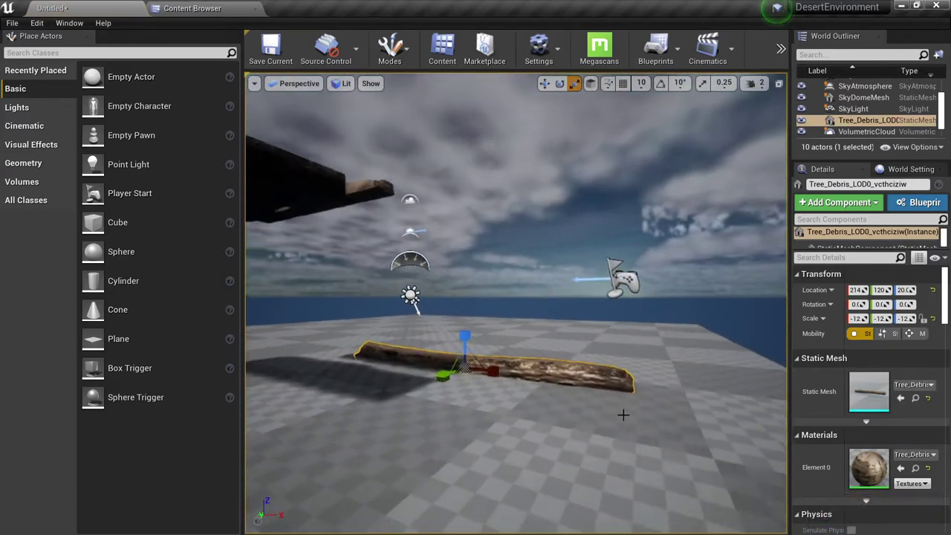
Rotate the log 90° so it stands upright and move it near the plank's end, at about Y 305
{"action": "key", "text": "e"}
{"action": "left_click_drag", "start_coordinate": [511, 357], "coordinate": [528, 341]}
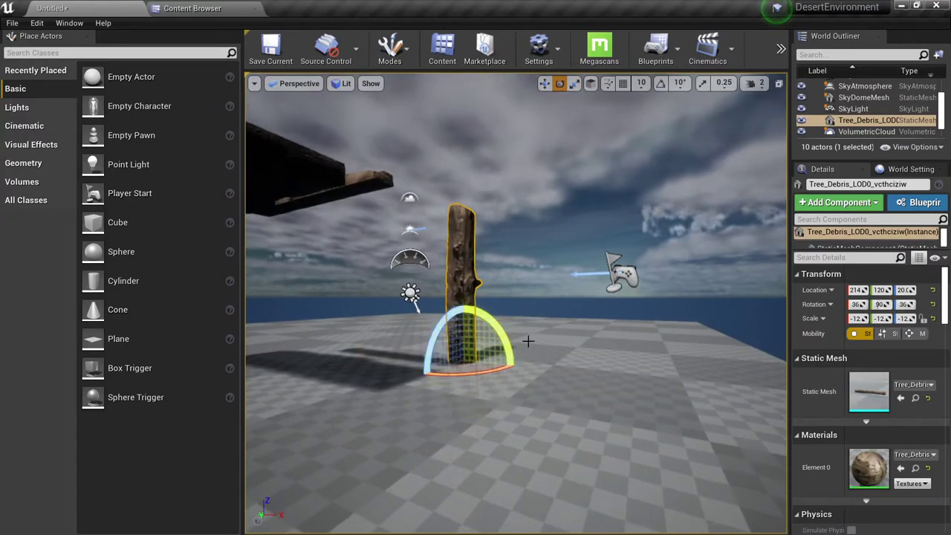
{"action": "right_click_drag", "start_coordinate": [528, 341], "coordinate": [554, 463]}
{"action": "key", "text": "w"}
{"action": "left_click_drag", "start_coordinate": [556, 428], "coordinate": [413, 525]}
{"action": "right_click_drag", "start_coordinate": [458, 476], "coordinate": [364, 416]}
{"action": "left_click_drag", "start_coordinate": [519, 425], "coordinate": [514, 469], "text": "alt"}
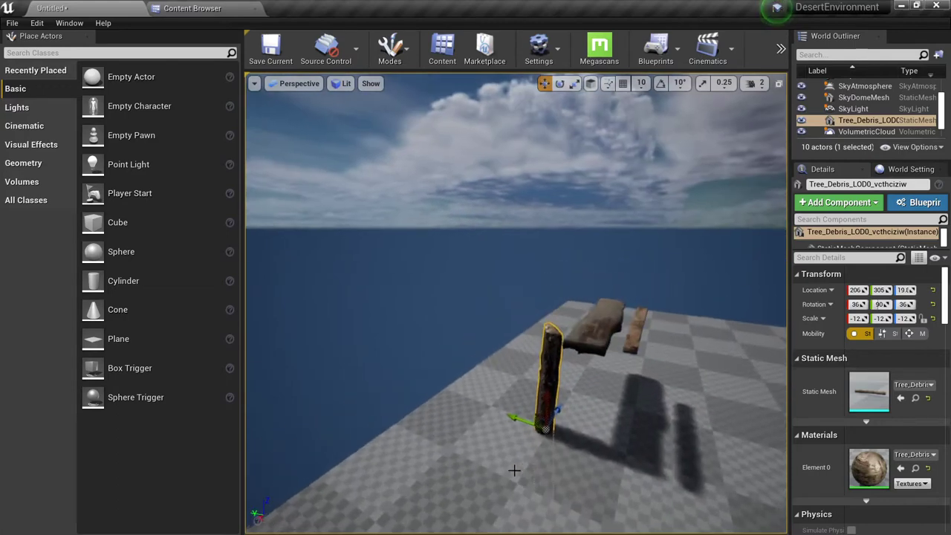
{"action": "right_click_drag", "start_coordinate": [545, 308], "coordinate": [616, 336]}
Select the wooden beam and move it sideways toward the plank, to about Y 215
{"action": "left_click", "coordinate": [514, 317]}
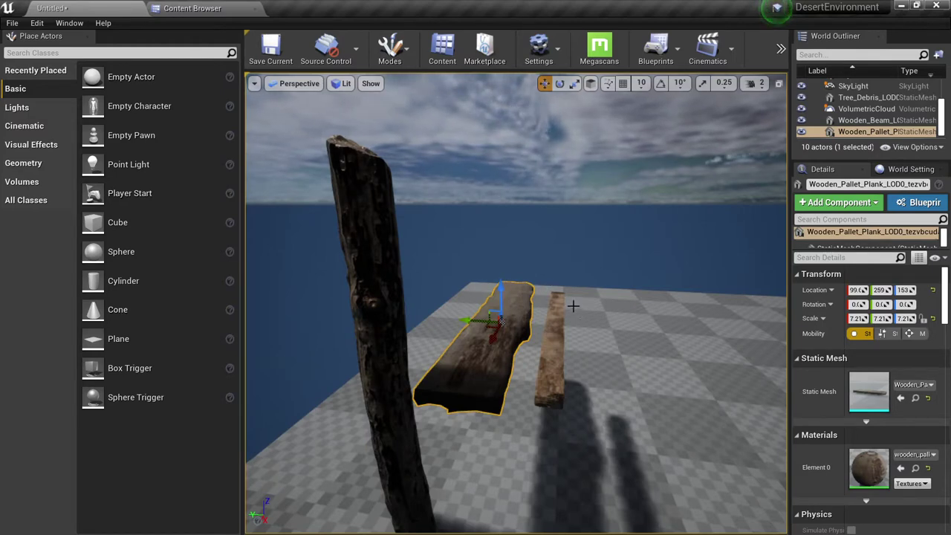
{"action": "left_click", "coordinate": [552, 348]}
{"action": "right_click_drag", "start_coordinate": [551, 348], "coordinate": [559, 424]}
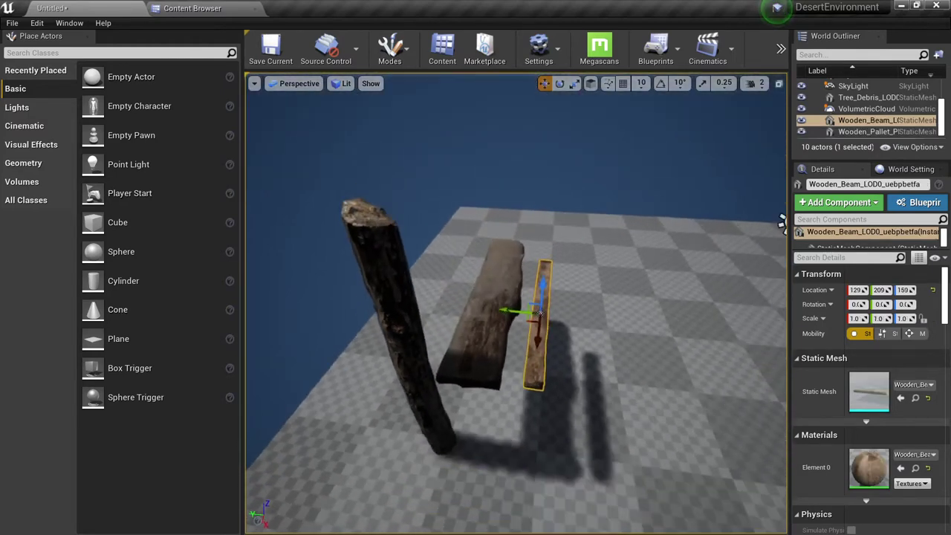
{"action": "key", "text": "alt+2"}
{"action": "key", "text": "alt+4"}
{"action": "mouse_move", "coordinate": [549, 329]}
{"action": "right_mouse_down"}
{"action": "mouse_move", "coordinate": [661, 305]}
{"action": "mouse_move", "coordinate": [546, 327]}
{"action": "right_mouse_up"}
{"action": "mouse_move", "coordinate": [513, 392]}
{"action": "left_mouse_down"}
{"action": "mouse_move", "coordinate": [488, 383]}
{"action": "mouse_move", "coordinate": [498, 386]}
{"action": "left_mouse_up"}
{"action": "right_click_drag", "start_coordinate": [513, 386], "coordinate": [505, 304]}
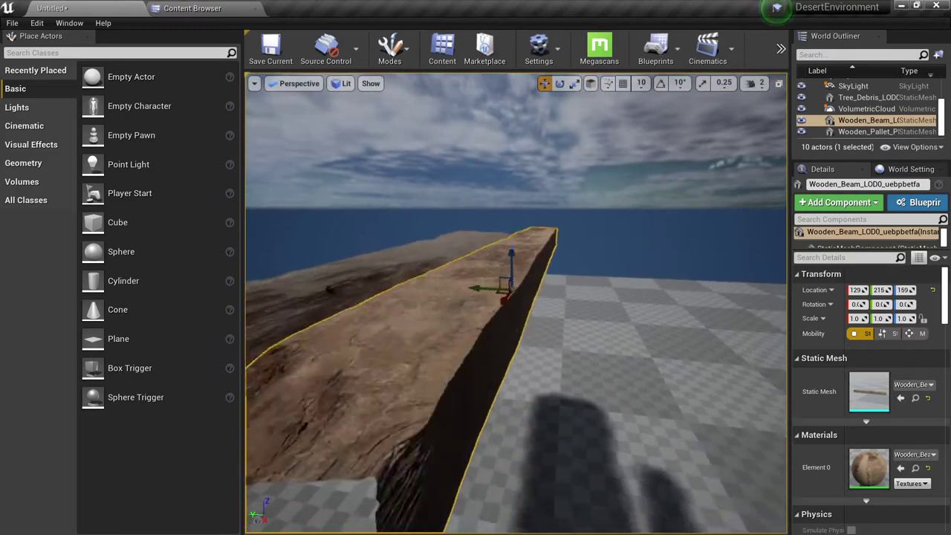
Lower the wooden beam to about Z 150 and shift it closer to the plank, to about Y 219
{"action": "key", "text": "s"}
{"action": "right_click_drag", "start_coordinate": [491, 355], "coordinate": [499, 349]}
{"action": "key", "text": "w"}
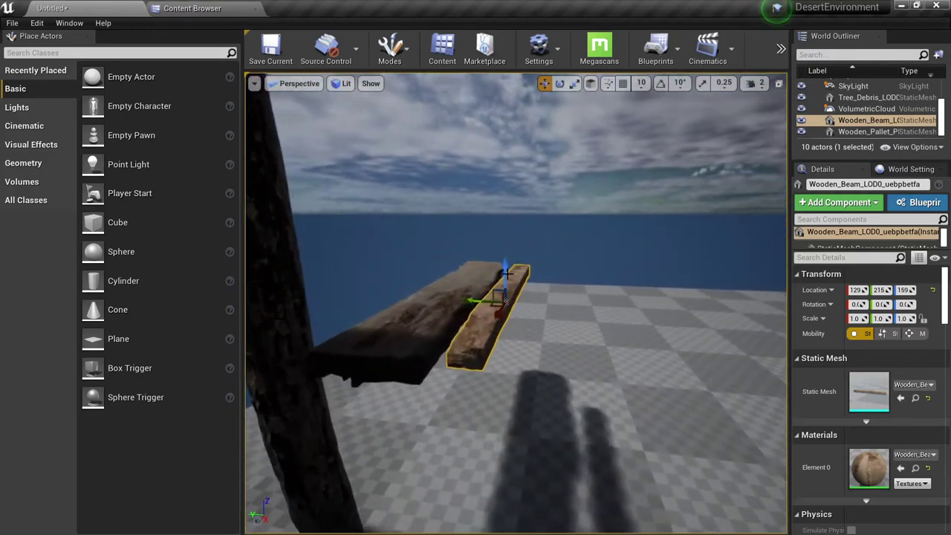
{"action": "left_click_drag", "start_coordinate": [507, 275], "coordinate": [505, 280]}
{"action": "key", "text": "s"}
{"action": "right_click_drag", "start_coordinate": [505, 290], "coordinate": [455, 364]}
{"action": "key", "text": "d"}
{"action": "key", "text": "r"}
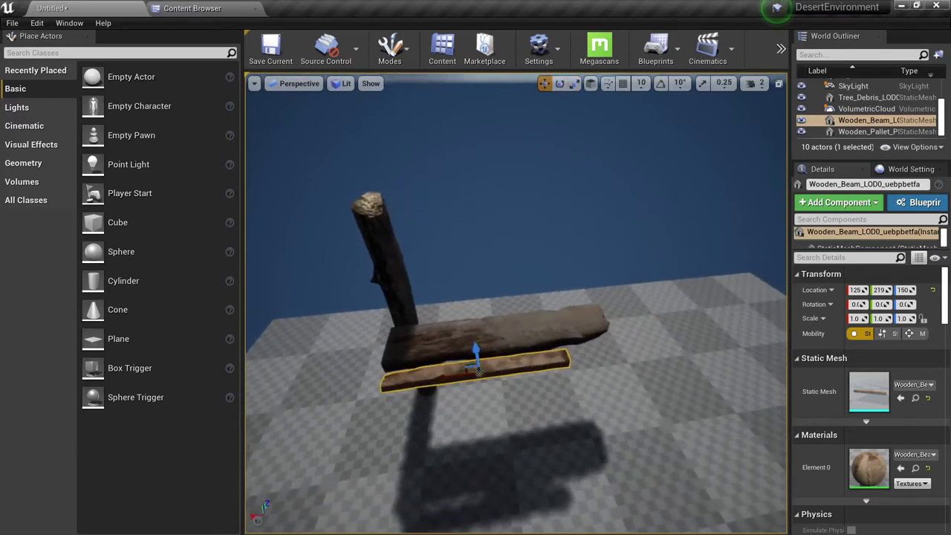
Move the wooden beam across to the opposite side of the plank, clear of the floor's edge
{"action": "left_click", "coordinate": [521, 331]}
{"action": "key", "text": "a"}
{"action": "right_click_drag", "start_coordinate": [521, 331], "coordinate": [565, 349]}
{"action": "left_click", "coordinate": [516, 372]}
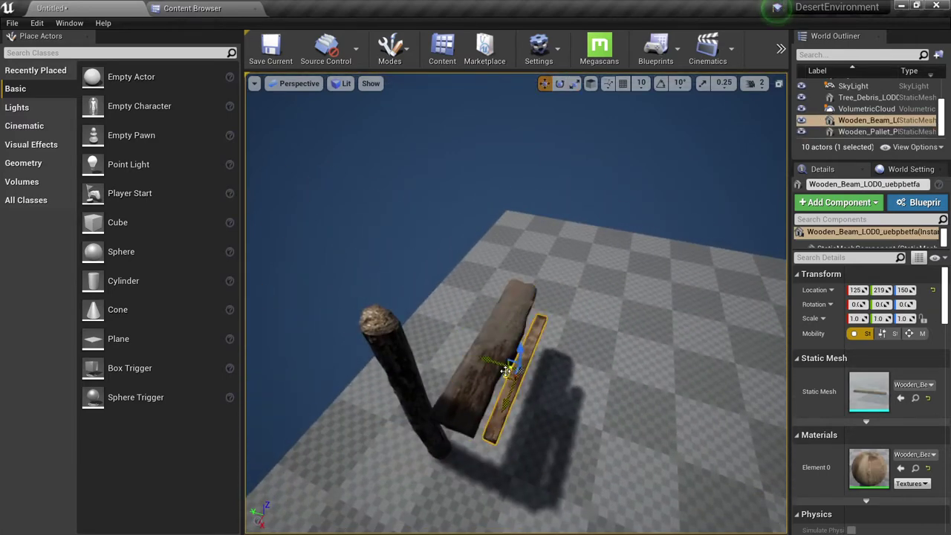
Duplicate the plank beside the original at about Y 200 and rotate the copy by about 180°
{"action": "left_click", "coordinate": [508, 332]}
{"action": "right_click_drag", "start_coordinate": [509, 332], "coordinate": [557, 352]}
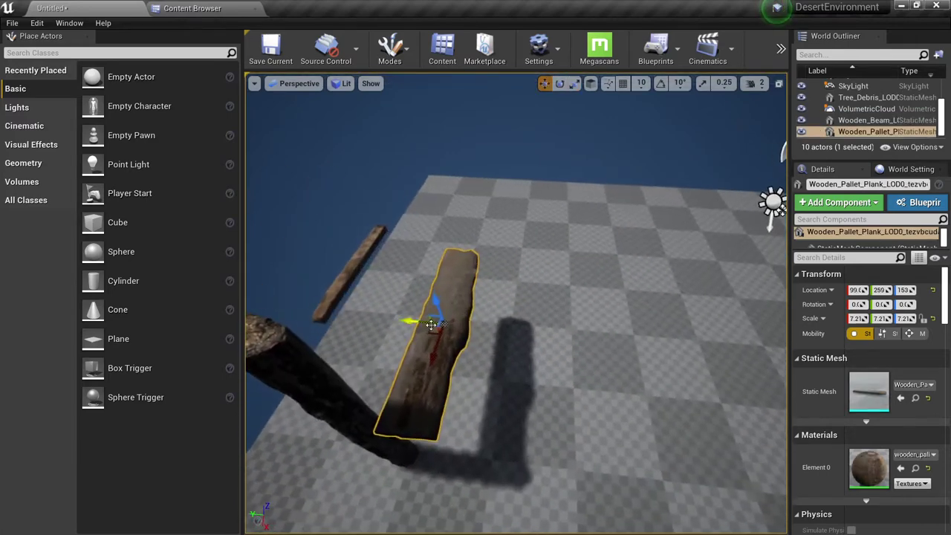
{"action": "key", "text": "d"}
{"action": "mouse_move", "coordinate": [422, 324]}
{"action": "right_mouse_down"}
{"action": "mouse_move", "coordinate": [364, 324]}
{"action": "mouse_move", "coordinate": [422, 324]}
{"action": "right_mouse_up"}
{"action": "key", "text": "a"}
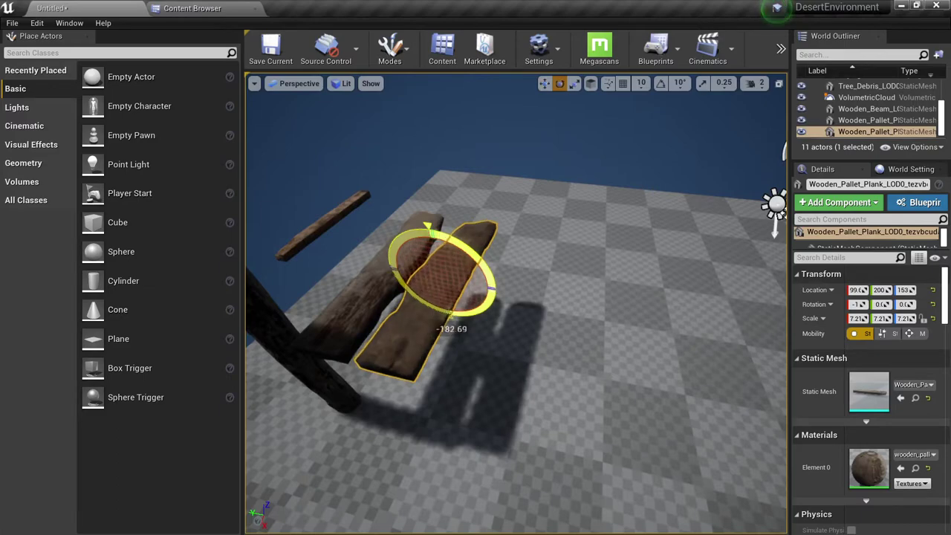
{"action": "key", "text": "s"}
{"action": "right_click_drag", "start_coordinate": [489, 263], "coordinate": [572, 260]}
Add a third plank copy beside the second at about Y 143 and rotate it to vary its look
{"action": "key", "text": "w"}
{"action": "key", "text": "s"}
{"action": "key", "text": "s"}
{"action": "key", "text": "d"}
{"action": "key", "text": "s"}
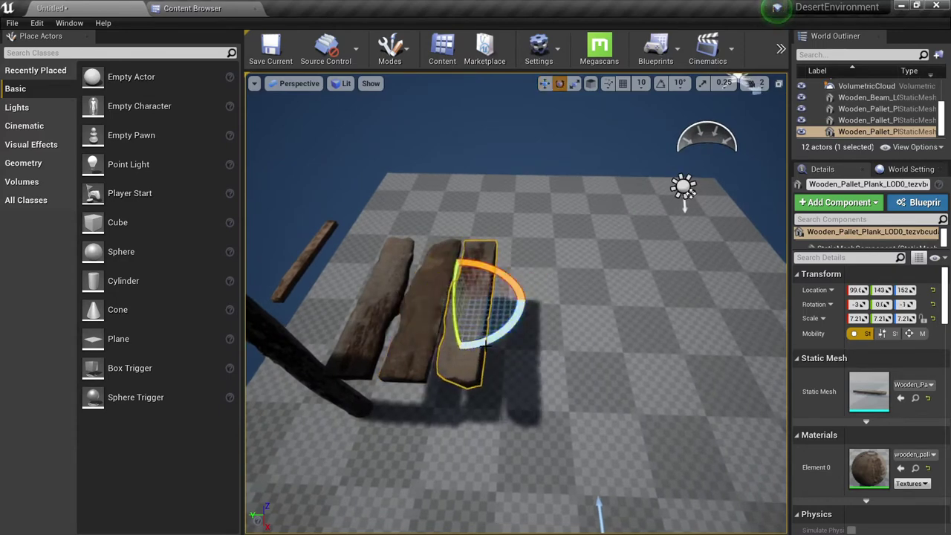
Select all three planks, switch the transform gizmo to world space, and duplicate the set alongside the originals
{"action": "key", "text": "w"}
{"action": "right_click_drag", "start_coordinate": [375, 363], "coordinate": [425, 376]}
{"action": "key", "text": "s"}
{"action": "left_click", "coordinate": [375, 362], "text": "ctrl"}
{"action": "key", "text": "s"}
{"action": "key", "text": "w"}
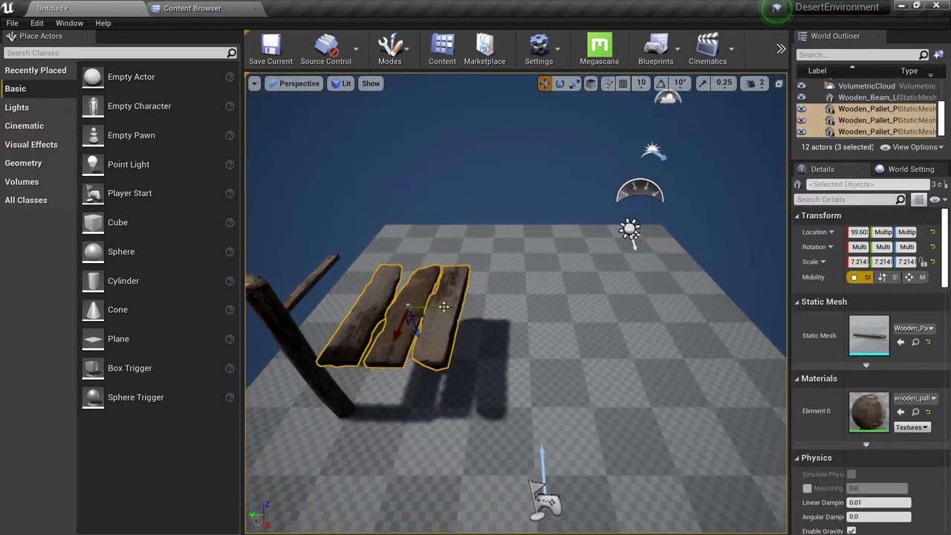
{"action": "key", "text": "ctrl+z"}
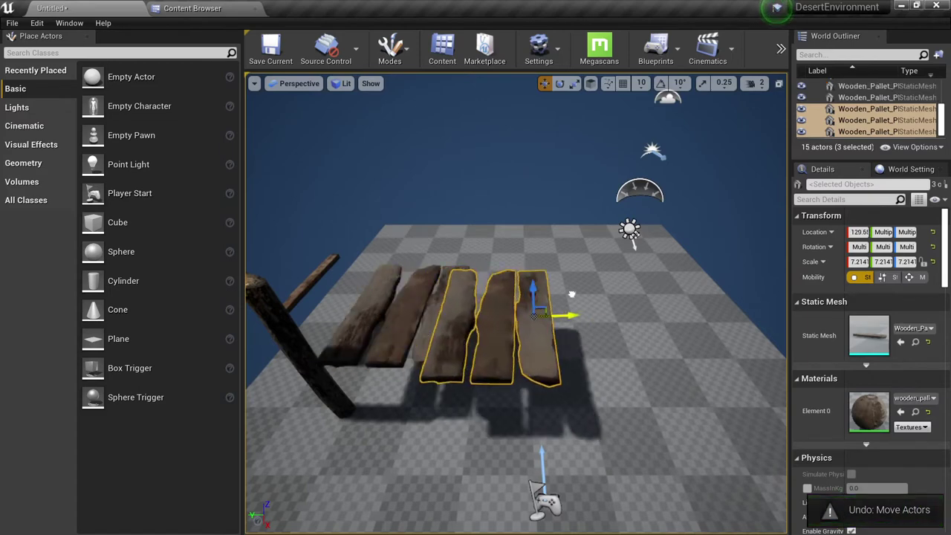
{"action": "key", "text": "ctrl+z"}
{"action": "key", "text": "w"}
{"action": "right_click_drag", "start_coordinate": [576, 301], "coordinate": [524, 333]}
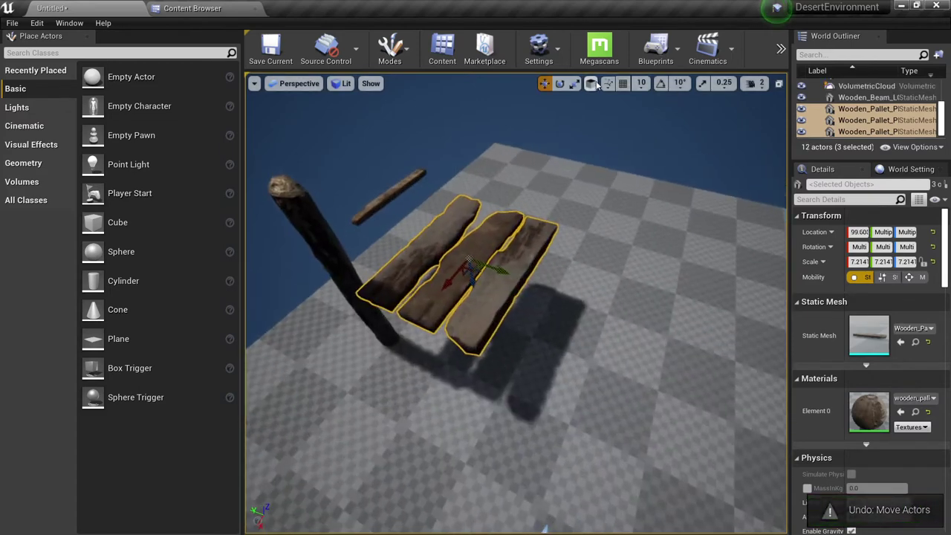
{"action": "left_click", "coordinate": [590, 83]}
{"action": "left_click_drag", "start_coordinate": [435, 249], "coordinate": [603, 288], "text": "alt"}
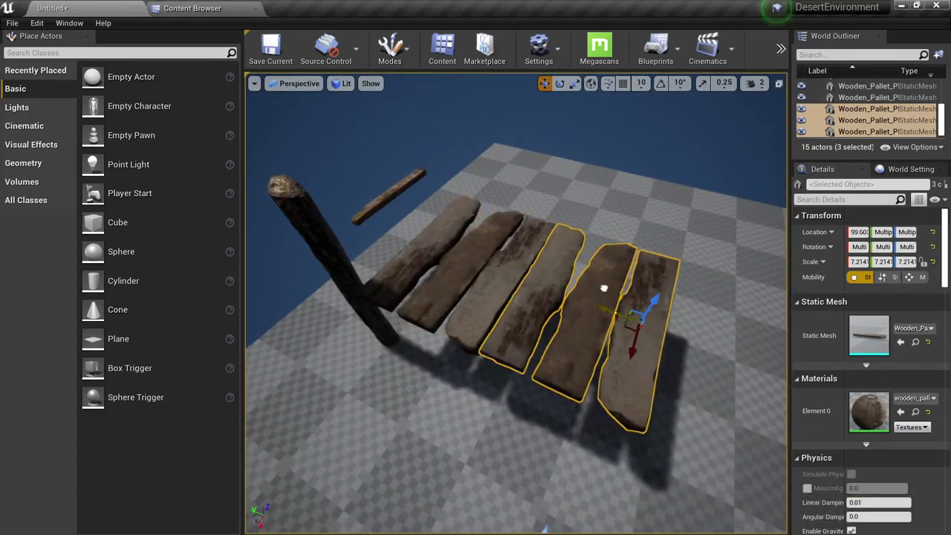
Rotate the three copied planks to vary their look and line them up against the original three
{"action": "right_click_drag", "start_coordinate": [603, 287], "coordinate": [669, 282]}
{"action": "key", "text": "e"}
{"action": "left_click_drag", "start_coordinate": [537, 310], "coordinate": [668, 320]}
{"action": "left_click_drag", "start_coordinate": [523, 287], "coordinate": [423, 281]}
Duplicate five of the planks farther along the row, rotate the copies by about 178°, and move them against the existing planks
{"action": "right_click_drag", "start_coordinate": [474, 278], "coordinate": [469, 330]}
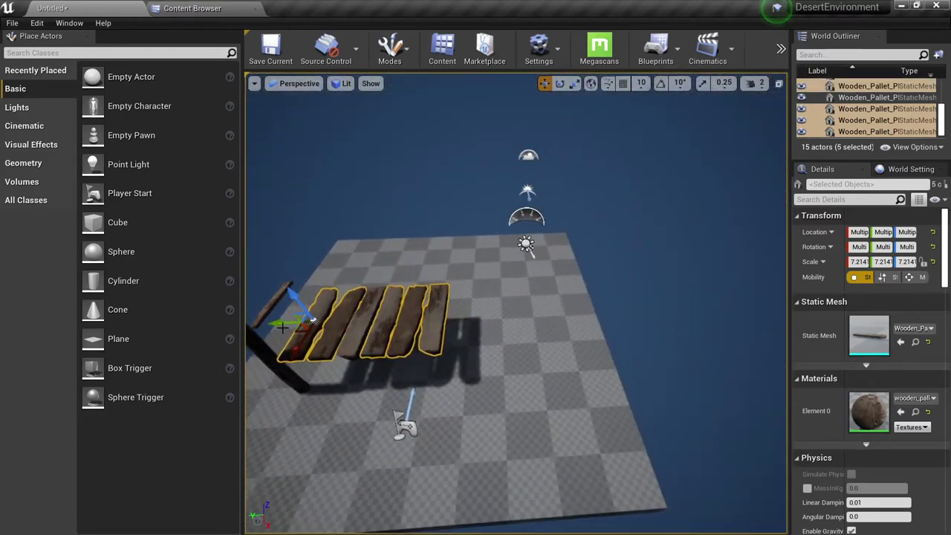
{"action": "left_click_drag", "start_coordinate": [283, 328], "coordinate": [430, 327], "text": "alt"}
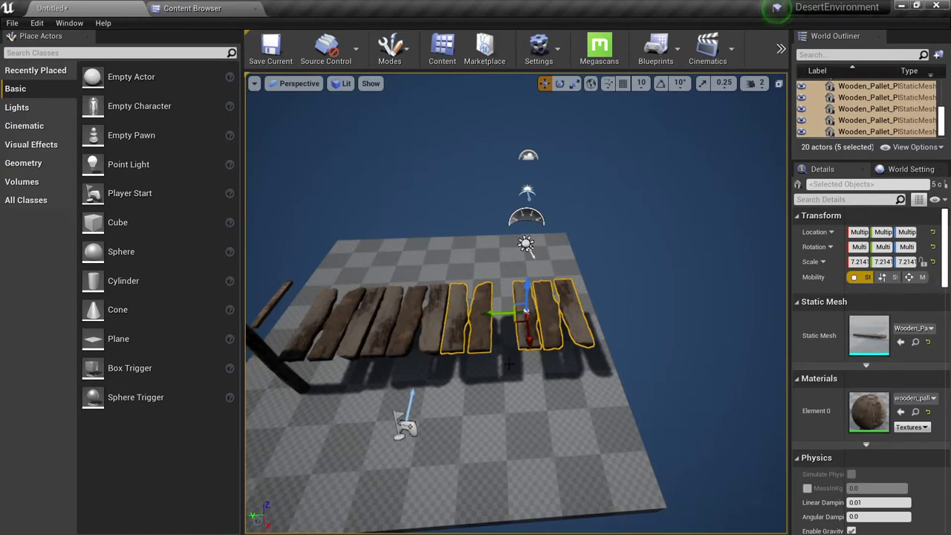
{"action": "left_click_drag", "start_coordinate": [496, 286], "coordinate": [523, 278]}
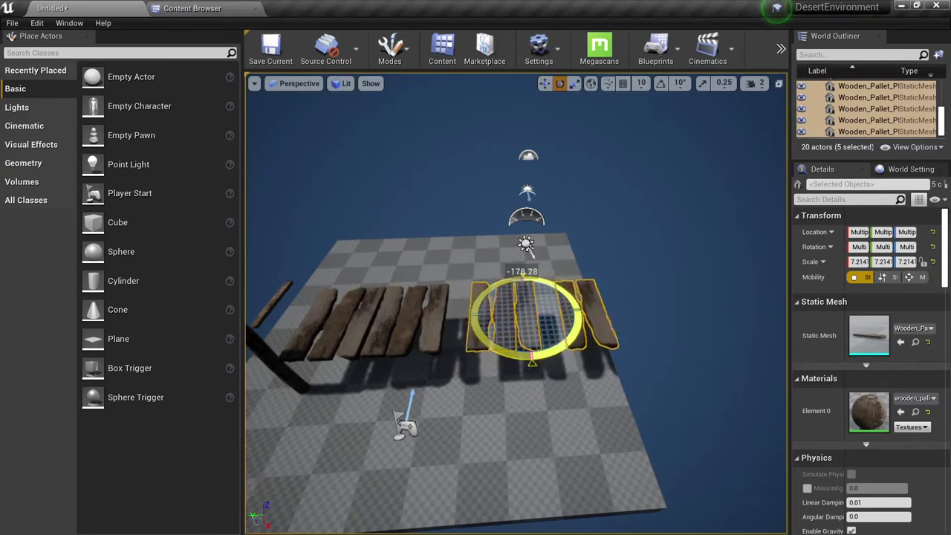
{"action": "key", "text": "w"}
{"action": "left_click_drag", "start_coordinate": [502, 315], "coordinate": [478, 318]}
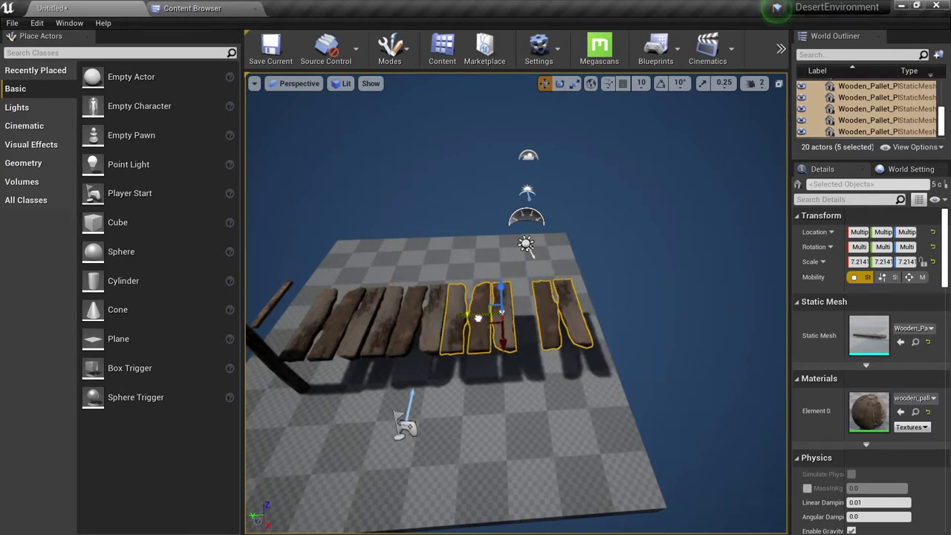
Duplicate the five selected planks again to extend the bridge past the floor's edge, and clear the selection
{"action": "right_click_drag", "start_coordinate": [476, 316], "coordinate": [438, 312]}
{"action": "left_click_drag", "start_coordinate": [423, 304], "coordinate": [611, 435], "text": "alt"}
{"action": "key", "text": "Escape"}
Raise one plank near the bridge's middle to about Z 160 and rotate it diagonally to about 41°
{"action": "mouse_move", "coordinate": [632, 349]}
{"action": "right_mouse_down"}
{"action": "mouse_move", "coordinate": [591, 349]}
{"action": "mouse_move", "coordinate": [583, 409]}
{"action": "mouse_move", "coordinate": [569, 320]}
{"action": "mouse_move", "coordinate": [619, 350]}
{"action": "right_mouse_up"}
{"action": "left_click", "coordinate": [528, 309]}
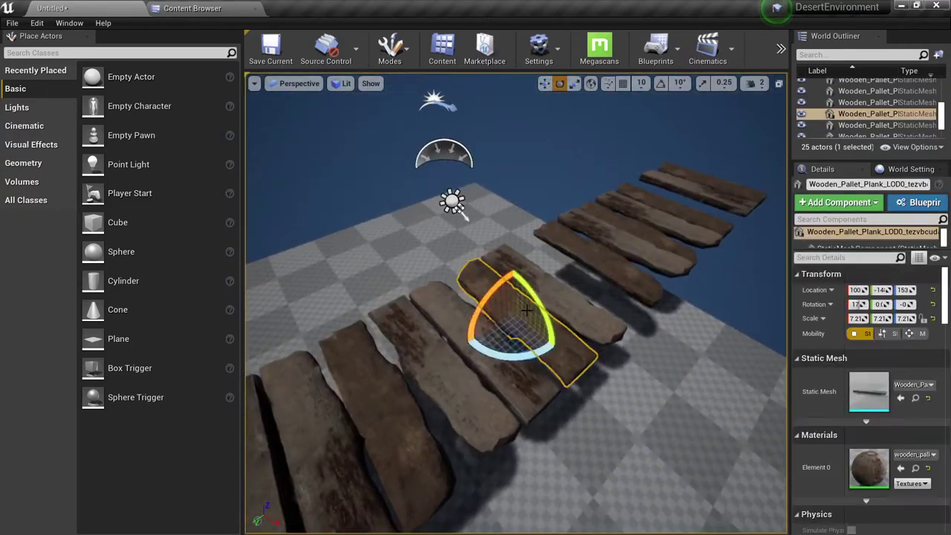
{"action": "right_click_drag", "start_coordinate": [528, 309], "coordinate": [486, 286]}
{"action": "key", "text": "w"}
{"action": "left_click_drag", "start_coordinate": [486, 289], "coordinate": [487, 282]}
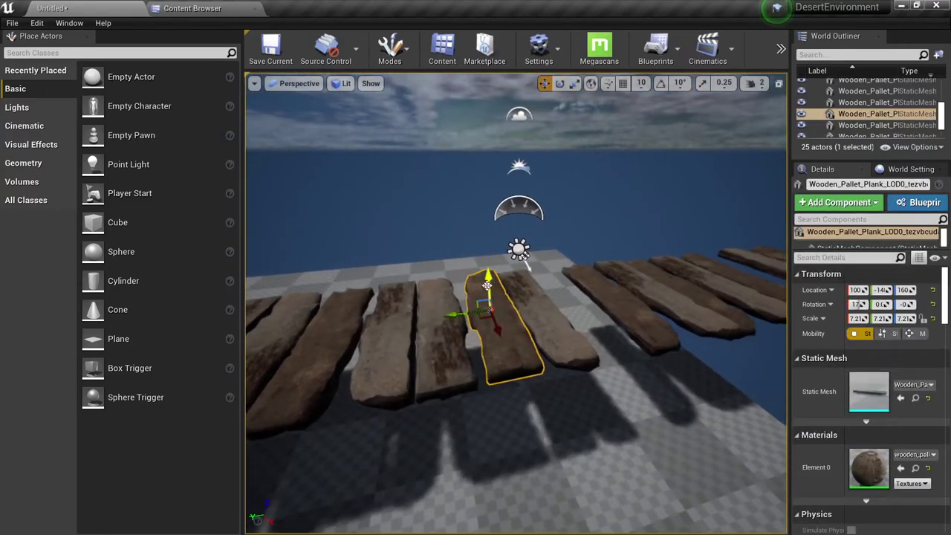
{"action": "key", "text": "e"}
{"action": "left_click_drag", "start_coordinate": [474, 343], "coordinate": [443, 343]}
Sketch the bridge's outline and plank arrangements in red over a screen capture of the viewport, and close the capture
{"action": "right_click_drag", "start_coordinate": [502, 334], "coordinate": [502, 375]}
{"action": "key", "text": "Print"}
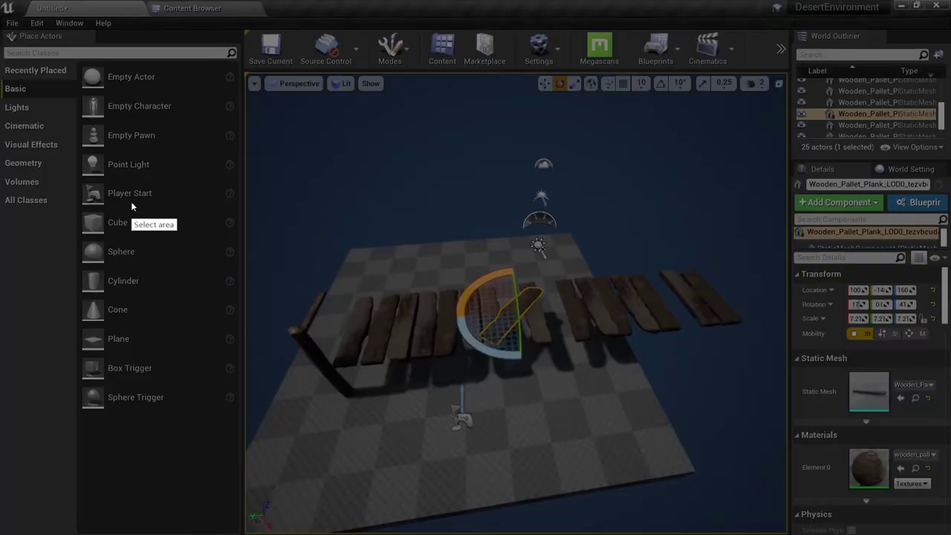
{"action": "left_click_drag", "start_coordinate": [254, 125], "coordinate": [772, 500]}
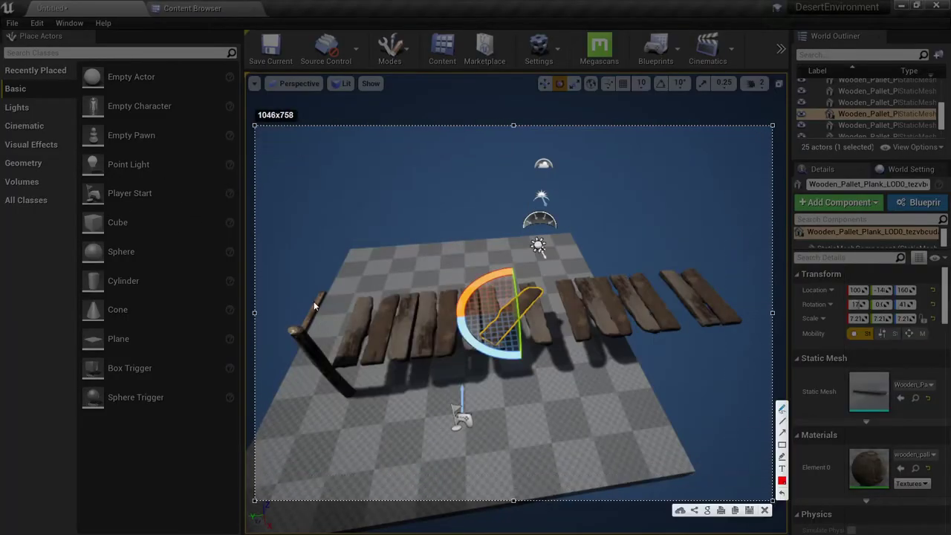
{"action": "mouse_move", "coordinate": [321, 251]}
{"action": "left_mouse_down"}
{"action": "mouse_move", "coordinate": [345, 383]}
{"action": "mouse_move", "coordinate": [764, 234]}
{"action": "left_mouse_up"}
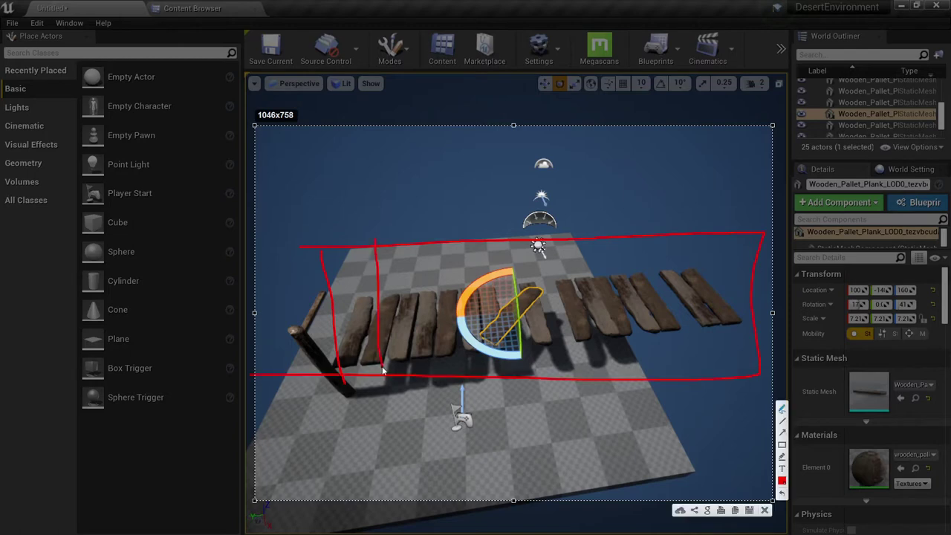
{"action": "left_click_drag", "start_coordinate": [507, 358], "coordinate": [504, 242]}
{"action": "left_click_drag", "start_coordinate": [641, 280], "coordinate": [661, 375]}
{"action": "left_click_drag", "start_coordinate": [689, 252], "coordinate": [710, 380]}
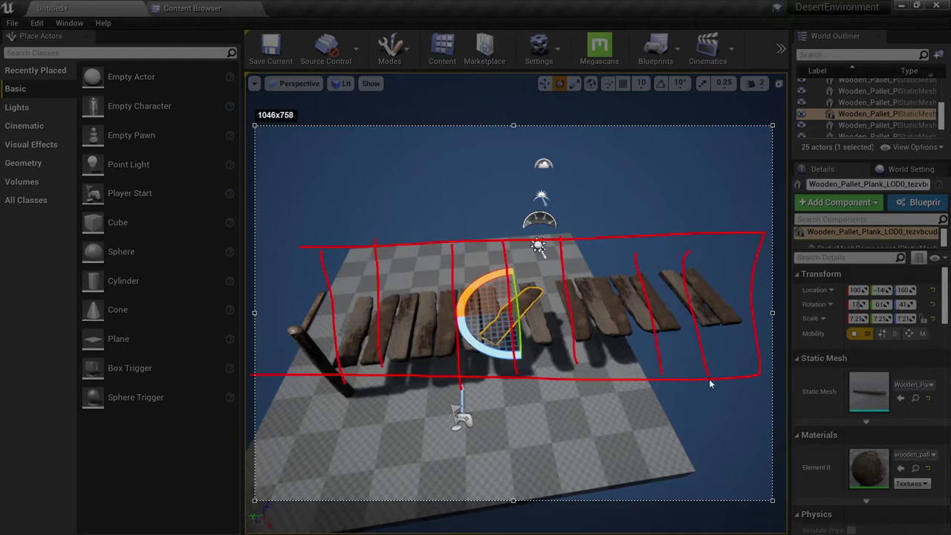
{"action": "left_click_drag", "start_coordinate": [373, 191], "coordinate": [396, 185]}
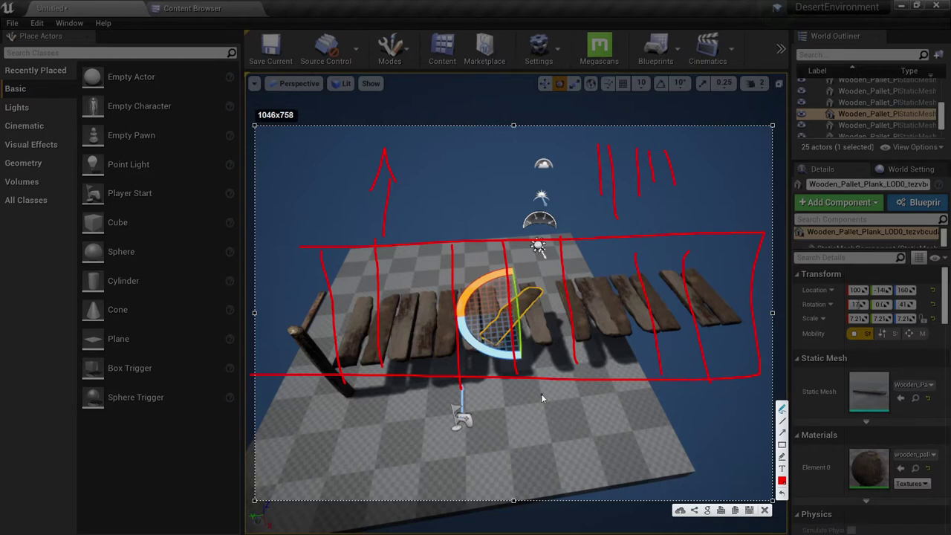
{"action": "left_click_drag", "start_coordinate": [541, 393], "coordinate": [540, 450]}
{"action": "mouse_move", "coordinate": [545, 450]}
{"action": "left_mouse_down"}
{"action": "mouse_move", "coordinate": [575, 397]}
{"action": "mouse_move", "coordinate": [573, 445]}
{"action": "left_mouse_up"}
{"action": "mouse_move", "coordinate": [631, 396]}
{"action": "left_mouse_down"}
{"action": "mouse_move", "coordinate": [638, 442]}
{"action": "mouse_move", "coordinate": [661, 450]}
{"action": "left_mouse_up"}
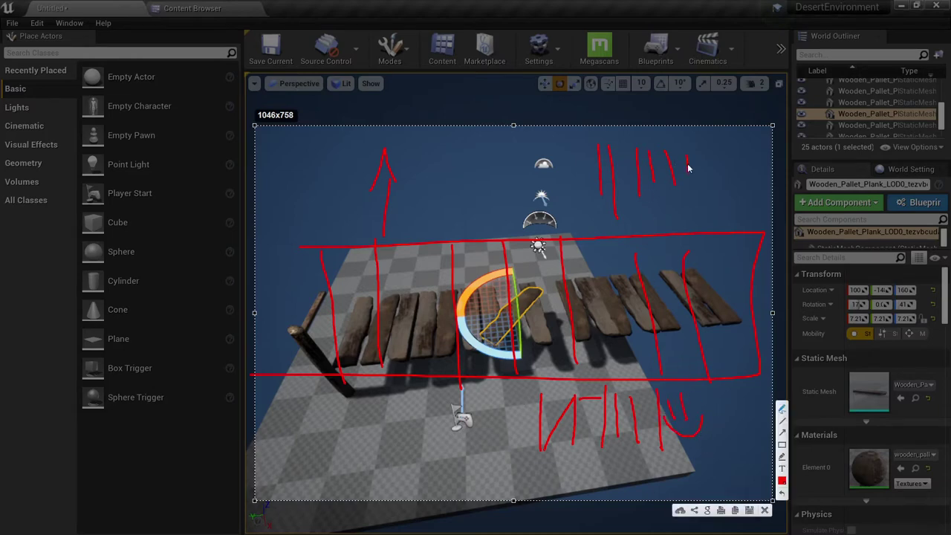
{"action": "left_click_drag", "start_coordinate": [695, 153], "coordinate": [712, 176]}
{"action": "left_click", "coordinate": [764, 511]}
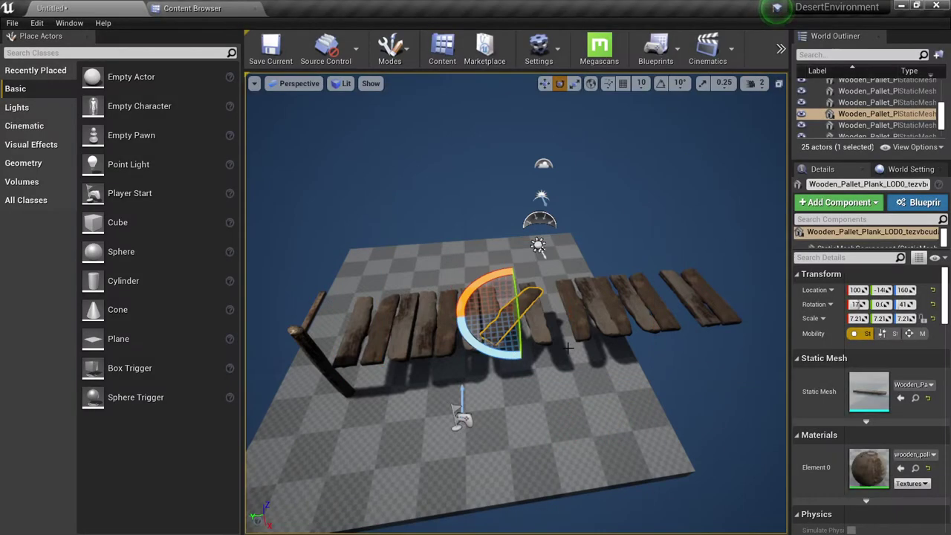
Rotate another plank farther along the bridge so it lies diagonally across its neighbours
{"action": "mouse_move", "coordinate": [736, 488]}
{"action": "right_mouse_down"}
{"action": "mouse_move", "coordinate": [702, 490]}
{"action": "mouse_move", "coordinate": [750, 492]}
{"action": "right_mouse_up"}
{"action": "left_click", "coordinate": [587, 304]}
{"action": "mouse_move", "coordinate": [587, 304]}
{"action": "right_mouse_down"}
{"action": "mouse_move", "coordinate": [565, 303]}
{"action": "mouse_move", "coordinate": [594, 304]}
{"action": "right_mouse_up"}
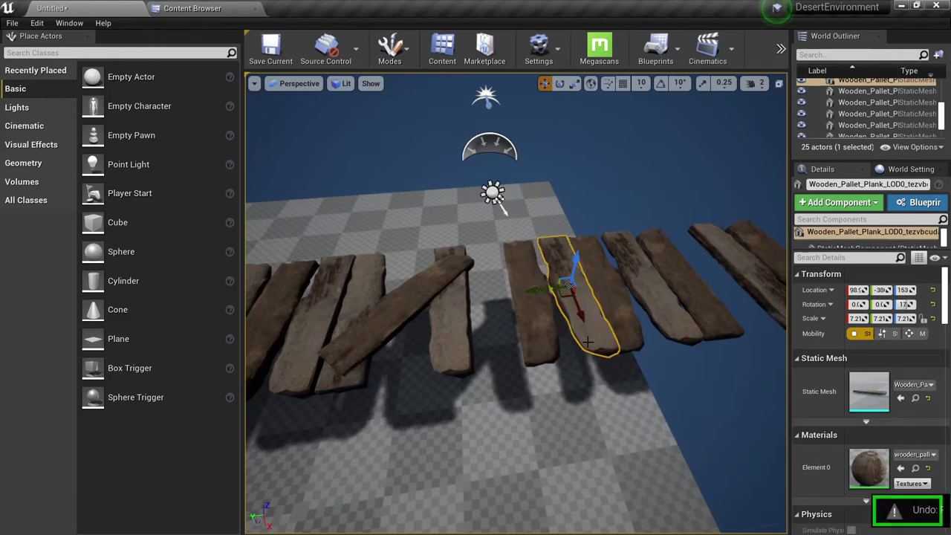
{"action": "key", "text": "e"}
{"action": "right_click_drag", "start_coordinate": [563, 328], "coordinate": [583, 320]}
Duplicate the plank just past the floor's edge, turn the copy crosswise, and raise it to about Z 161
{"action": "left_click", "coordinate": [516, 340]}
{"action": "right_click_drag", "start_coordinate": [515, 341], "coordinate": [526, 346]}
{"action": "key", "text": "w"}
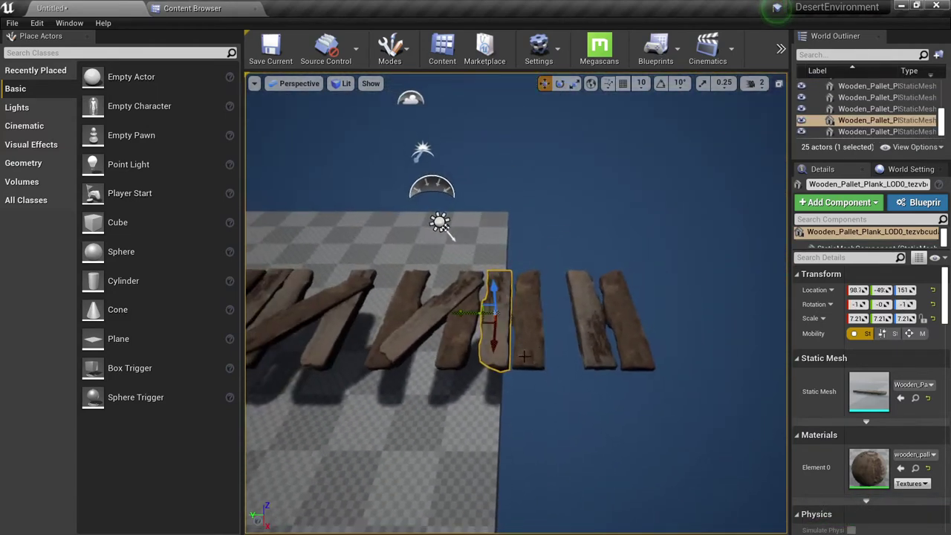
{"action": "left_click", "coordinate": [536, 347]}
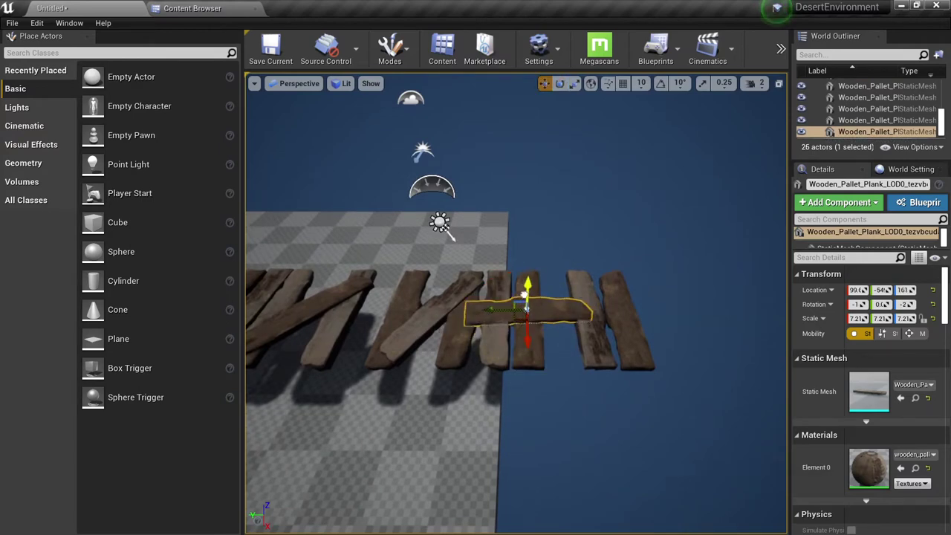
Move the crosswise plank to one side of the bridge at about X 155 and adjust its rotation
{"action": "right_click_drag", "start_coordinate": [524, 295], "coordinate": [518, 318]}
{"action": "left_click_drag", "start_coordinate": [518, 318], "coordinate": [527, 329]}
{"action": "right_click_drag", "start_coordinate": [527, 329], "coordinate": [527, 329]}
{"action": "left_click_drag", "start_coordinate": [534, 329], "coordinate": [556, 321]}
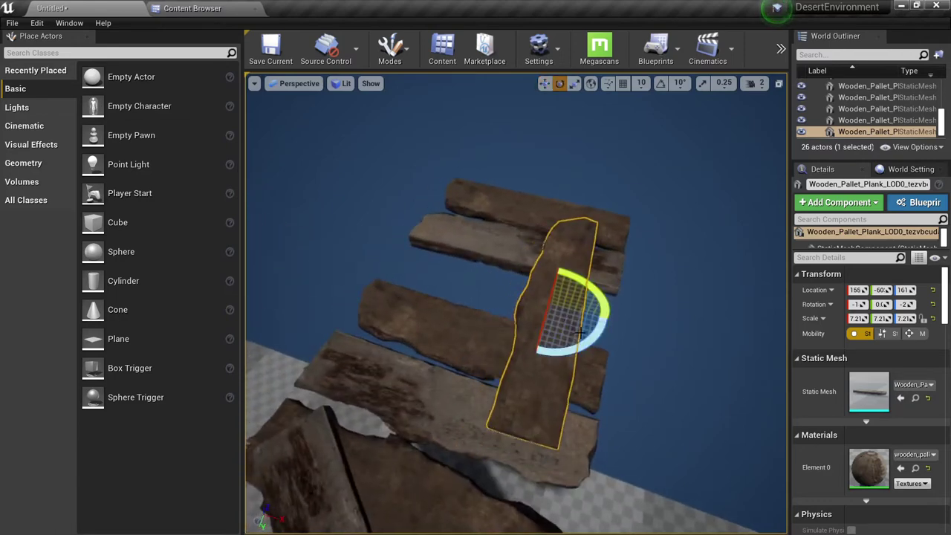
Narrow the crosswise plank to a Y scale of about 5.8 and duplicate it, slightly rotated, on the opposite side at about X 46
{"action": "right_click_drag", "start_coordinate": [570, 325], "coordinate": [574, 324]}
{"action": "key", "text": "e"}
{"action": "key", "text": "r"}
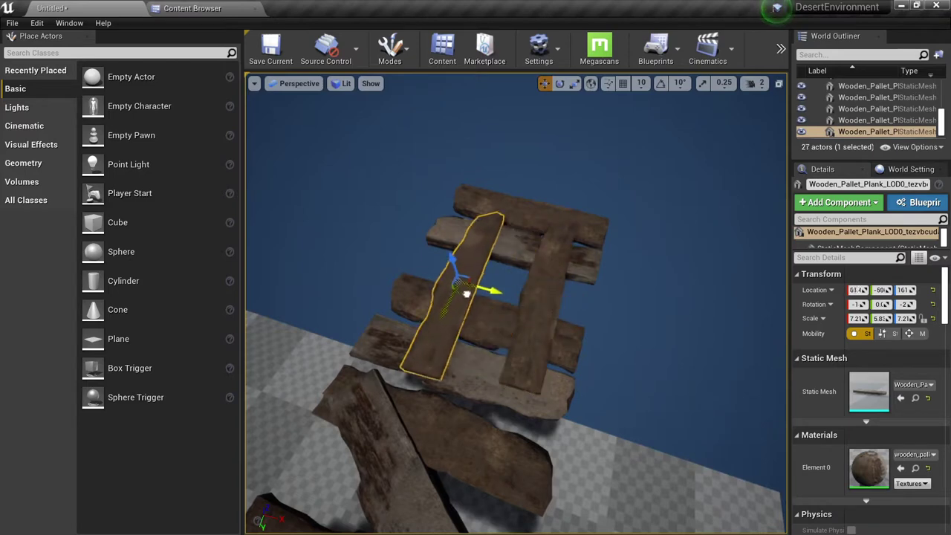
{"action": "key", "text": "e"}
{"action": "left_click_drag", "start_coordinate": [468, 292], "coordinate": [496, 305]}
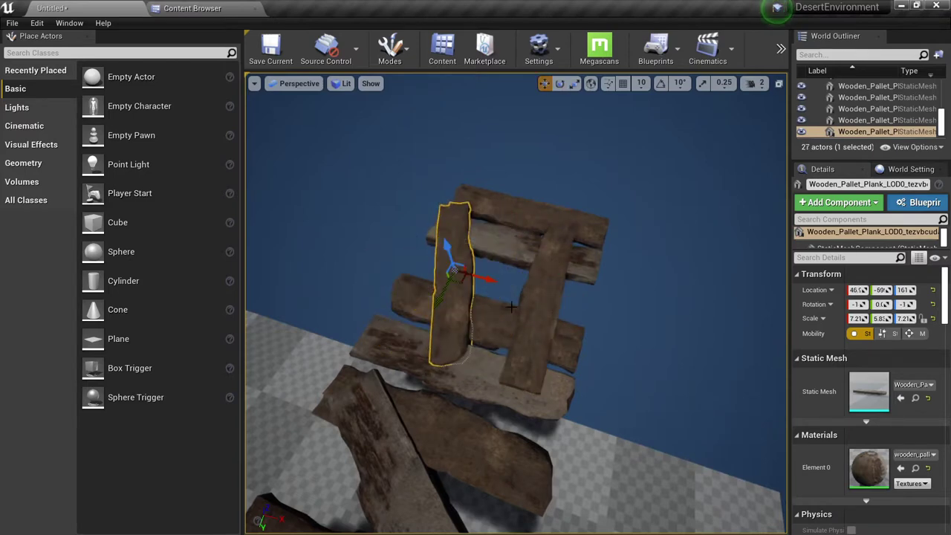
{"action": "right_click_drag", "start_coordinate": [498, 292], "coordinate": [474, 291]}
{"action": "key", "text": "Escape"}
{"action": "left_click", "coordinate": [411, 291]}
{"action": "right_click_drag", "start_coordinate": [411, 291], "coordinate": [391, 312]}
{"action": "key", "text": "e"}
{"action": "left_click_drag", "start_coordinate": [536, 341], "coordinate": [510, 327]}
{"action": "left_click_drag", "start_coordinate": [568, 281], "coordinate": [568, 274]}
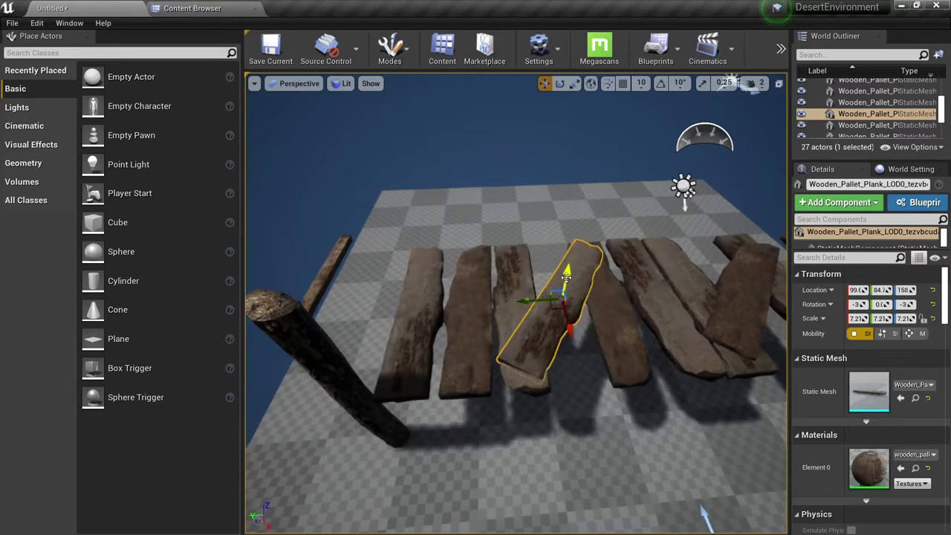
{"action": "key", "text": "e"}
{"action": "left_click_drag", "start_coordinate": [563, 336], "coordinate": [600, 329]}
{"action": "right_click_drag", "start_coordinate": [562, 336], "coordinate": [418, 422]}
{"action": "key", "text": "Escape"}
{"action": "key", "text": "ctrl+z"}
{"action": "key", "text": "ctrl+z"}
{"action": "key", "text": "ctrl+z"}
{"action": "key", "text": "ctrl+z"}
Narrow the fourth plank to Y scale 5.20 and shift it to about Y 94, and narrow the third to about 6.4
{"action": "key", "text": "r"}
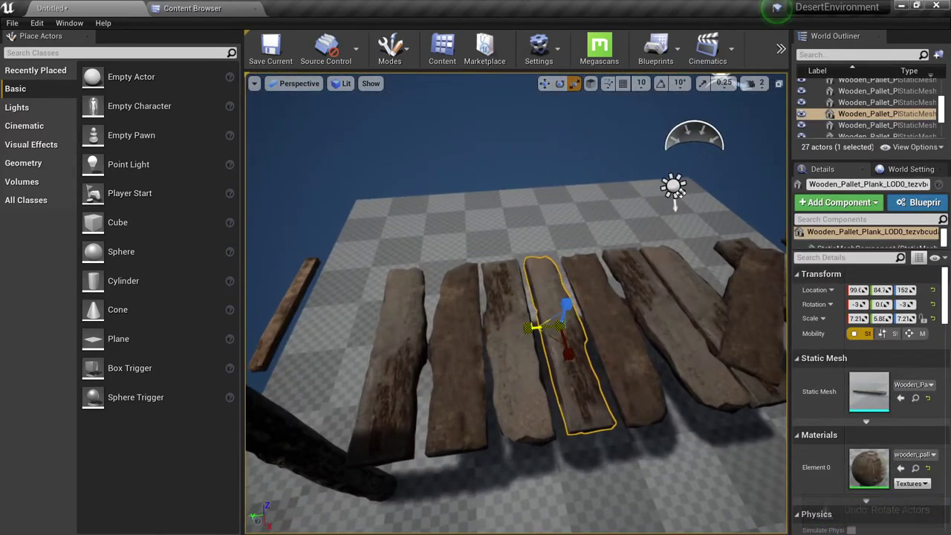
{"action": "left_click_drag", "start_coordinate": [536, 327], "coordinate": [545, 326]}
{"action": "right_click_drag", "start_coordinate": [546, 326], "coordinate": [487, 315]}
{"action": "key", "text": "w"}
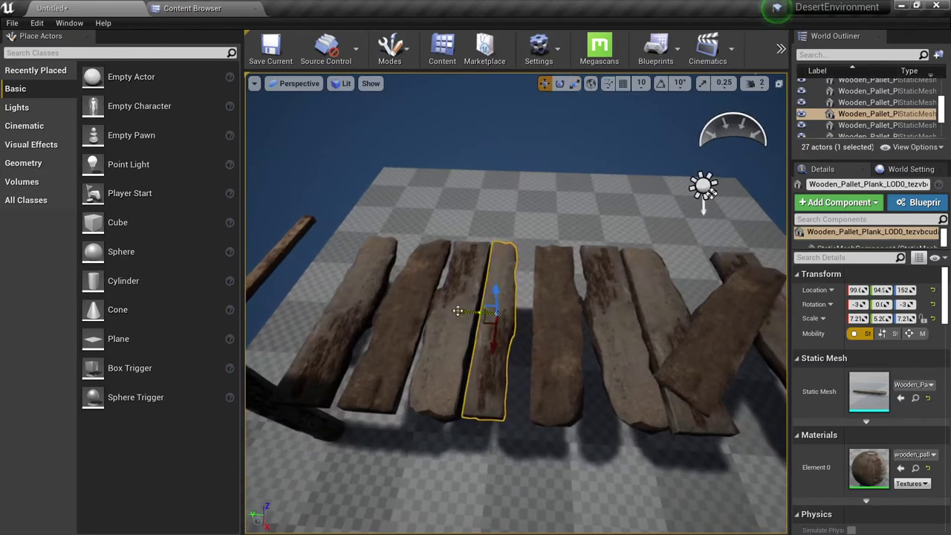
{"action": "left_click", "coordinate": [449, 312]}
{"action": "key", "text": "r"}
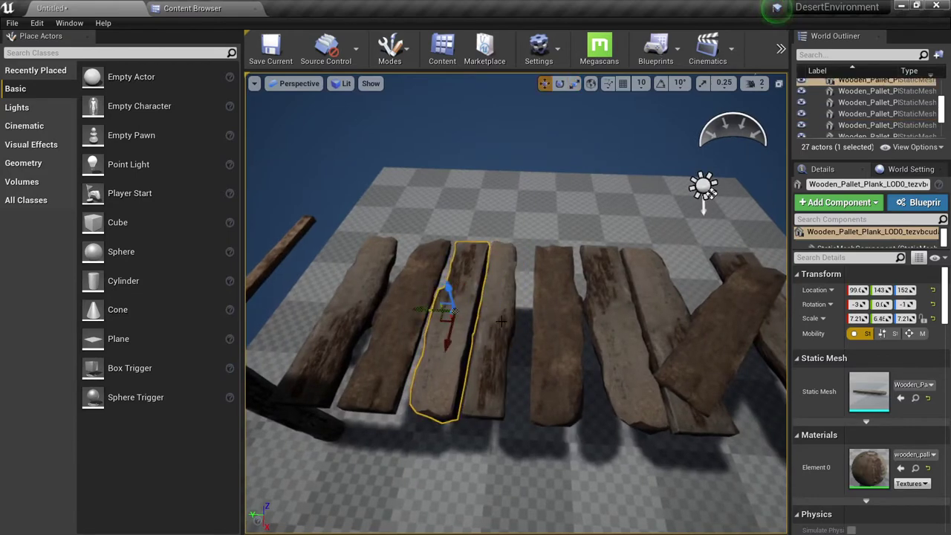
Duplicate the second plank, turn the copy crosswise to about 91°, and lay it over the planks at about Z 165
{"action": "left_click", "coordinate": [401, 320]}
{"action": "key", "text": "e"}
{"action": "left_click_drag", "start_coordinate": [416, 351], "coordinate": [418, 350], "text": "alt"}
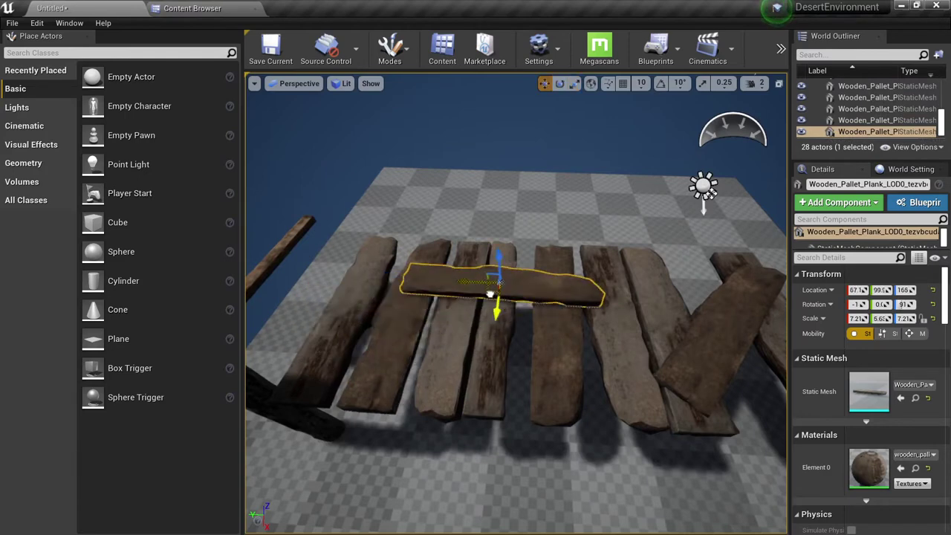
Duplicate the crosswise plank to the opposite side at about X 149, rotate the copy, and clear the selection
{"action": "right_click_drag", "start_coordinate": [528, 281], "coordinate": [639, 290]}
{"action": "left_click_drag", "start_coordinate": [515, 325], "coordinate": [594, 362], "text": "alt"}
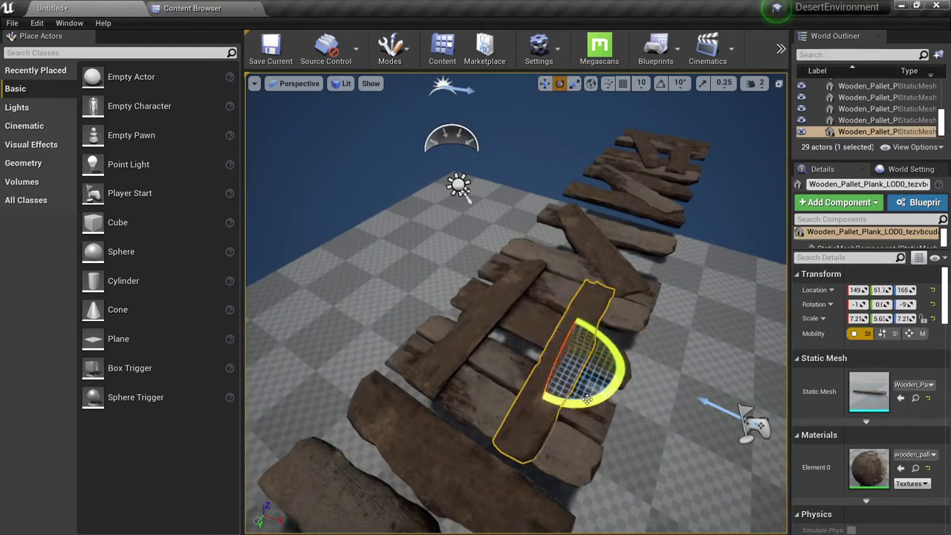
{"action": "key", "text": "Escape"}
Duplicate the upright log post across to the opposite side of the bridge at about X -4
{"action": "right_click_drag", "start_coordinate": [587, 399], "coordinate": [431, 446]}
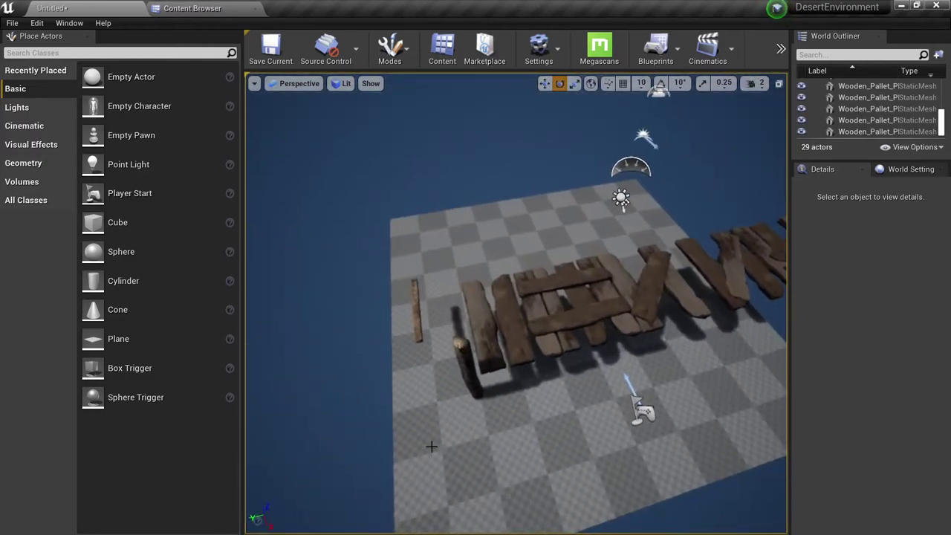
{"action": "left_click", "coordinate": [468, 373]}
{"action": "right_click_drag", "start_coordinate": [468, 373], "coordinate": [548, 385]}
{"action": "key", "text": "w"}
{"action": "left_click_drag", "start_coordinate": [603, 374], "coordinate": [444, 374], "text": "alt"}
{"action": "right_click_drag", "start_coordinate": [443, 374], "coordinate": [444, 356]}
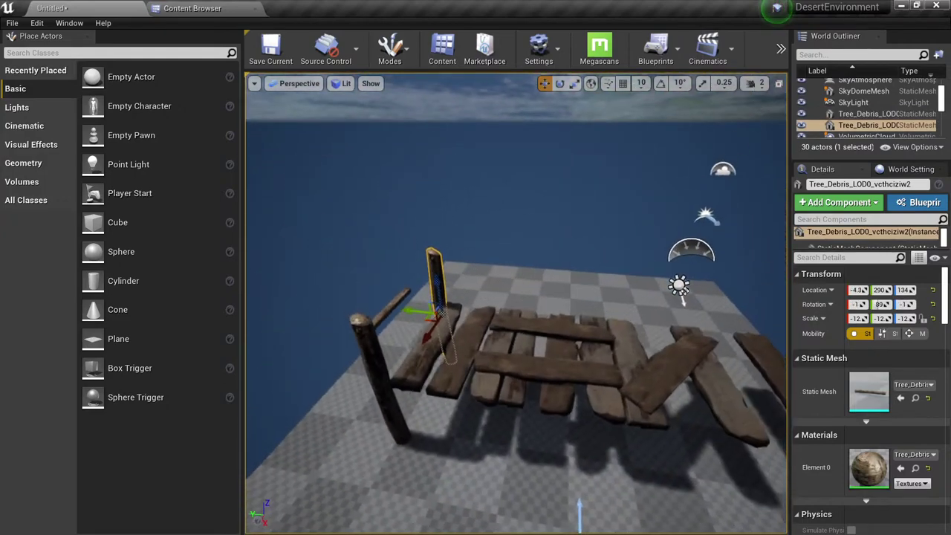
Select both log posts and duplicate the pair four times along the bridge, placing the last pair at about Y -719
{"action": "left_click", "coordinate": [377, 364], "text": "ctrl"}
{"action": "right_click_drag", "start_coordinate": [378, 364], "coordinate": [380, 364]}
{"action": "left_click_drag", "start_coordinate": [383, 357], "coordinate": [496, 349], "text": "alt"}
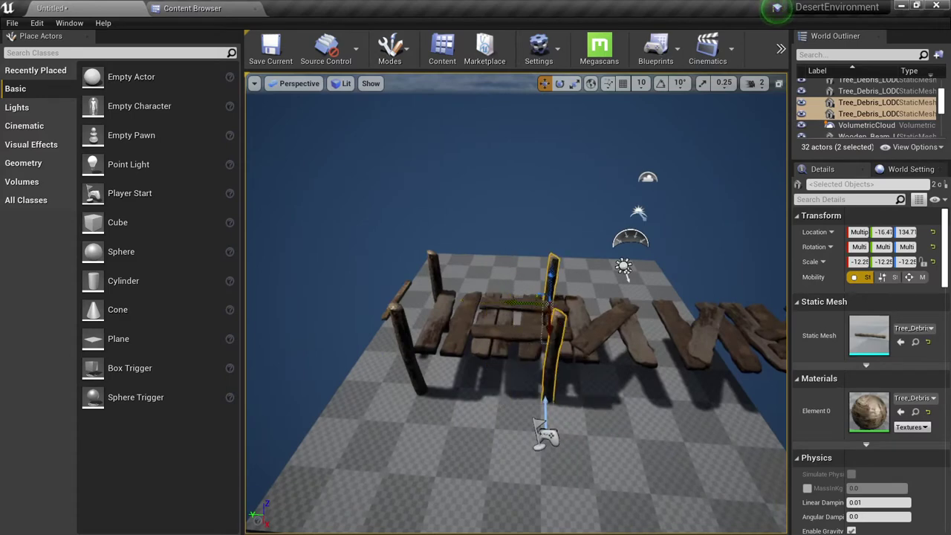
{"action": "right_click_drag", "start_coordinate": [513, 305], "coordinate": [390, 307]}
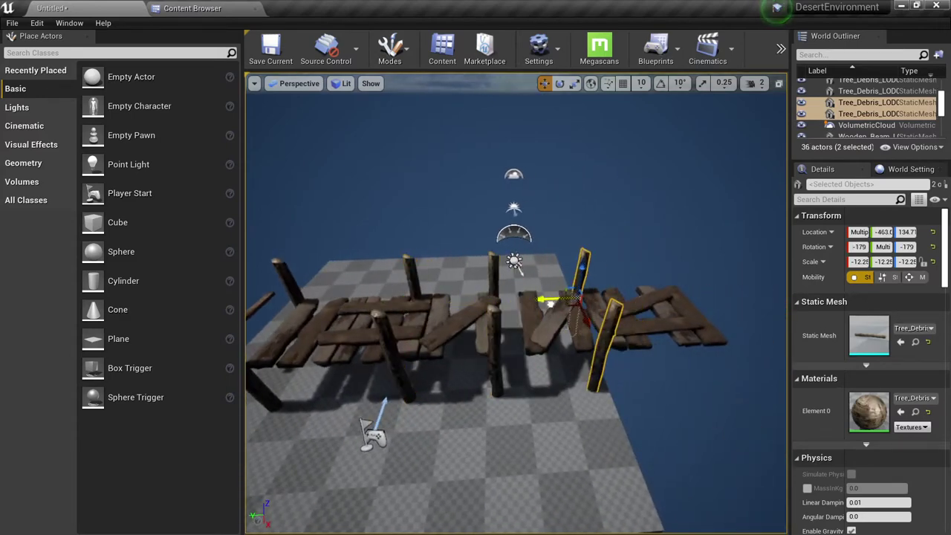
{"action": "left_click_drag", "start_coordinate": [541, 301], "coordinate": [637, 295], "text": "alt"}
{"action": "right_click_drag", "start_coordinate": [637, 295], "coordinate": [524, 254]}
Capture the bridge area of the screen, mark the post spacing and positions with red lines, and discard the capture
{"action": "key", "text": "Print"}
{"action": "left_click_drag", "start_coordinate": [237, 175], "coordinate": [814, 430]}
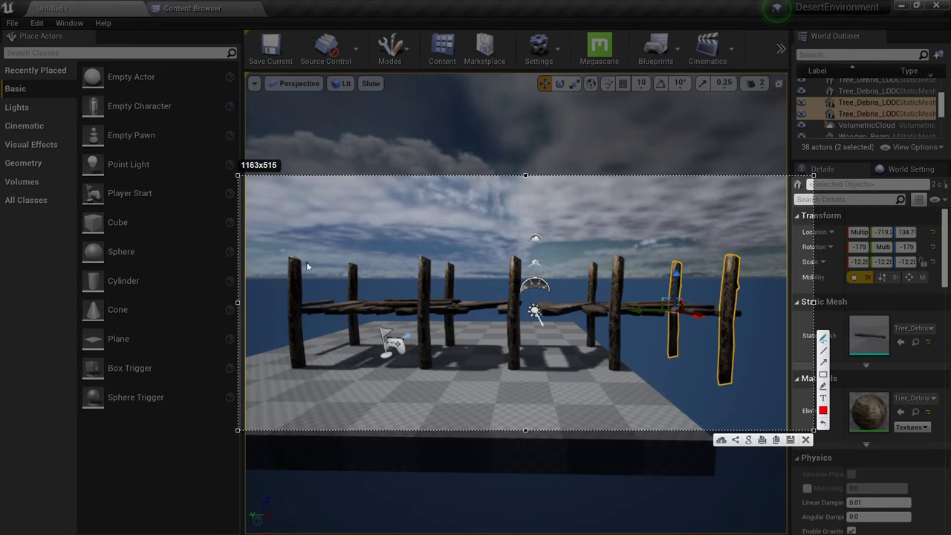
{"action": "mouse_move", "coordinate": [305, 262]}
{"action": "left_mouse_down"}
{"action": "mouse_move", "coordinate": [393, 264]}
{"action": "mouse_move", "coordinate": [409, 275]}
{"action": "left_mouse_up"}
{"action": "left_click_drag", "start_coordinate": [320, 258], "coordinate": [318, 283]}
{"action": "left_click_drag", "start_coordinate": [413, 246], "coordinate": [413, 268]}
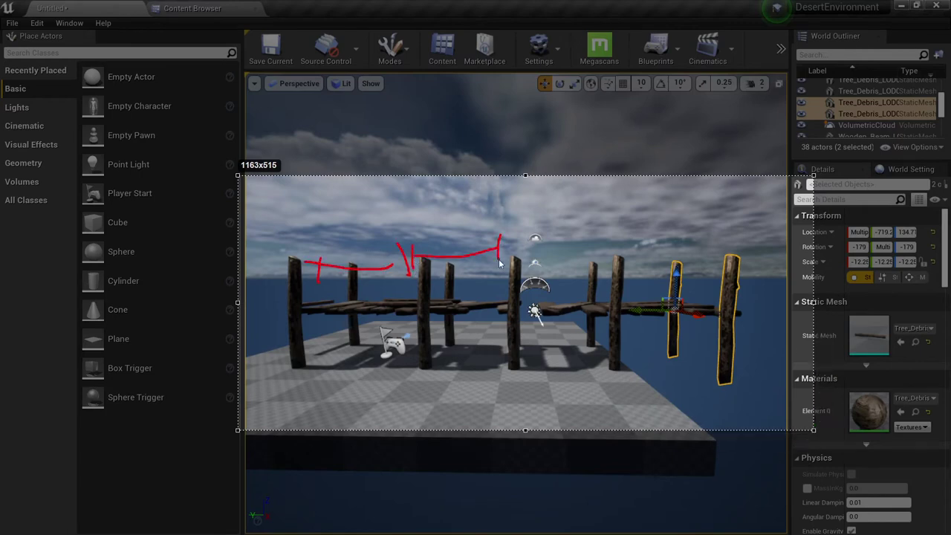
{"action": "left_click_drag", "start_coordinate": [500, 260], "coordinate": [498, 262]}
{"action": "left_click_drag", "start_coordinate": [545, 234], "coordinate": [543, 263]}
{"action": "left_click_drag", "start_coordinate": [544, 248], "coordinate": [620, 247]}
{"action": "mouse_move", "coordinate": [612, 230]}
{"action": "left_mouse_down"}
{"action": "mouse_move", "coordinate": [615, 263]}
{"action": "mouse_move", "coordinate": [731, 247]}
{"action": "left_mouse_up"}
{"action": "left_click_drag", "start_coordinate": [721, 238], "coordinate": [725, 272]}
{"action": "left_click_drag", "start_coordinate": [630, 264], "coordinate": [633, 347]}
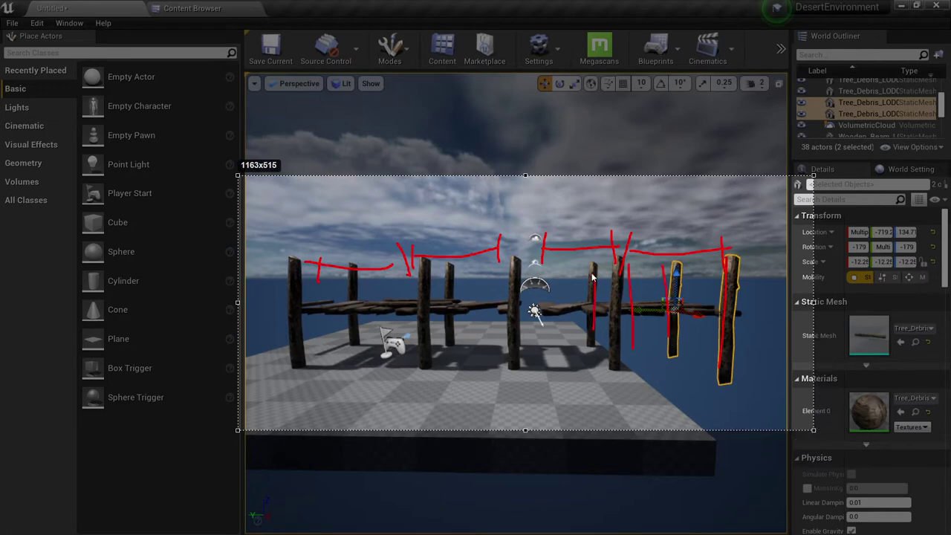
{"action": "left_click_drag", "start_coordinate": [593, 273], "coordinate": [594, 329]}
{"action": "left_click_drag", "start_coordinate": [496, 249], "coordinate": [523, 362]}
{"action": "left_click_drag", "start_coordinate": [440, 245], "coordinate": [443, 327]}
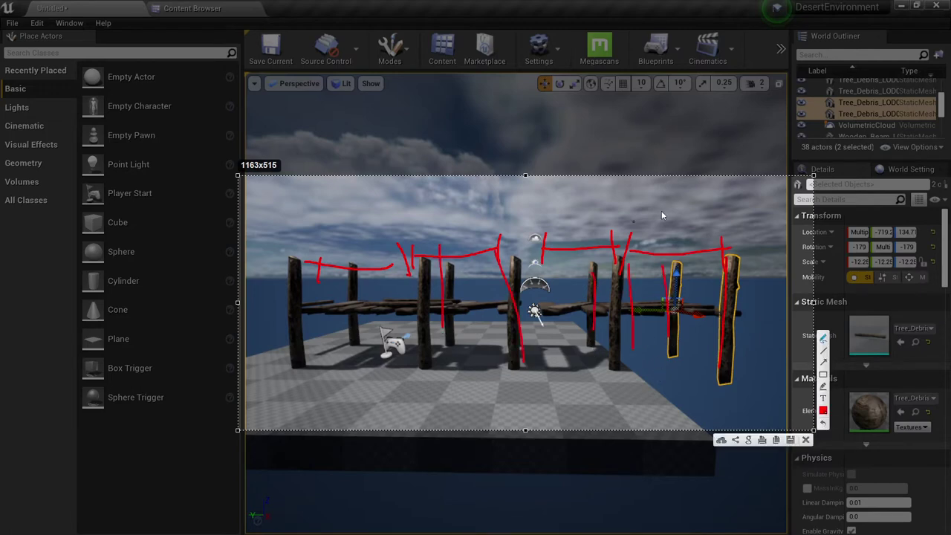
{"action": "left_click", "coordinate": [806, 441]}
Select a middle log post on the near side and shift it along the bridge to about X 207
{"action": "right_click_drag", "start_coordinate": [594, 279], "coordinate": [554, 394]}
{"action": "key", "text": "w"}
{"action": "left_click", "coordinate": [583, 295]}
{"action": "left_click_drag", "start_coordinate": [573, 377], "coordinate": [505, 374]}
{"action": "right_click_drag", "start_coordinate": [505, 374], "coordinate": [528, 369]}
{"action": "key", "text": "s"}
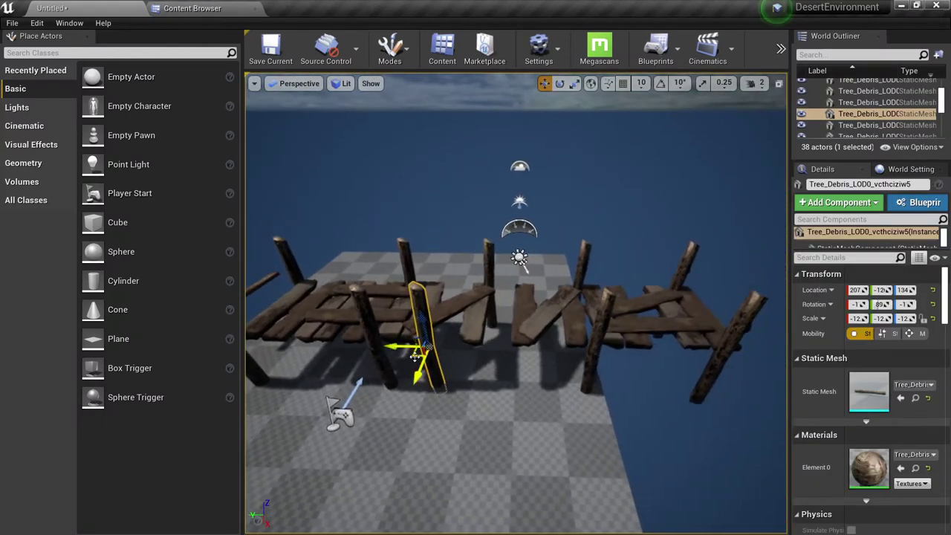
Duplicate the shifted post into the gap beside it at about X 201 and rotate the copy to about 77°
{"action": "left_click_drag", "start_coordinate": [417, 354], "coordinate": [503, 355], "text": "alt"}
{"action": "right_click_drag", "start_coordinate": [502, 355], "coordinate": [503, 331]}
{"action": "key", "text": "w"}
{"action": "key", "text": "s"}
{"action": "key", "text": "e"}
{"action": "left_click_drag", "start_coordinate": [502, 354], "coordinate": [542, 356]}
{"action": "key", "text": "w"}
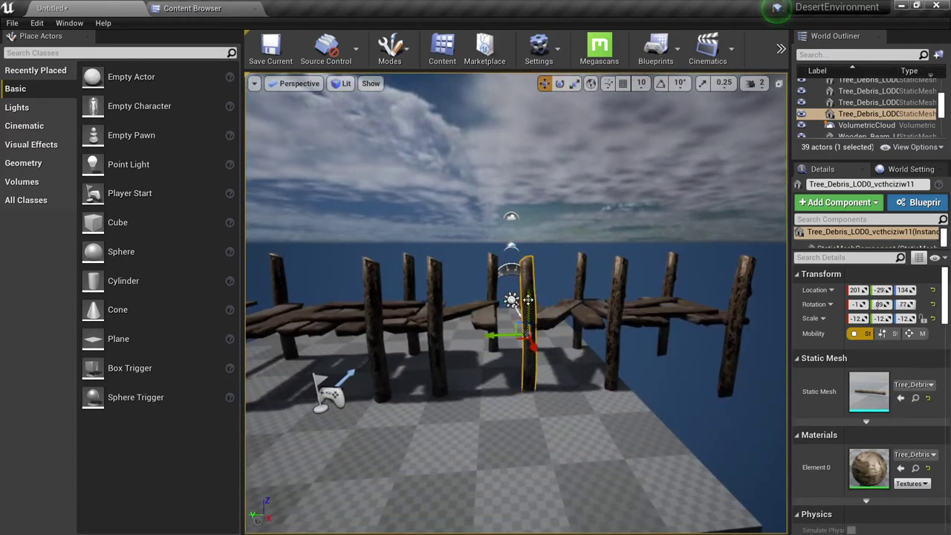
Select two log posts on the far side of the bridge and lower them to about Z 99
{"action": "right_click_drag", "start_coordinate": [526, 317], "coordinate": [490, 311]}
{"action": "left_click", "coordinate": [489, 288]}
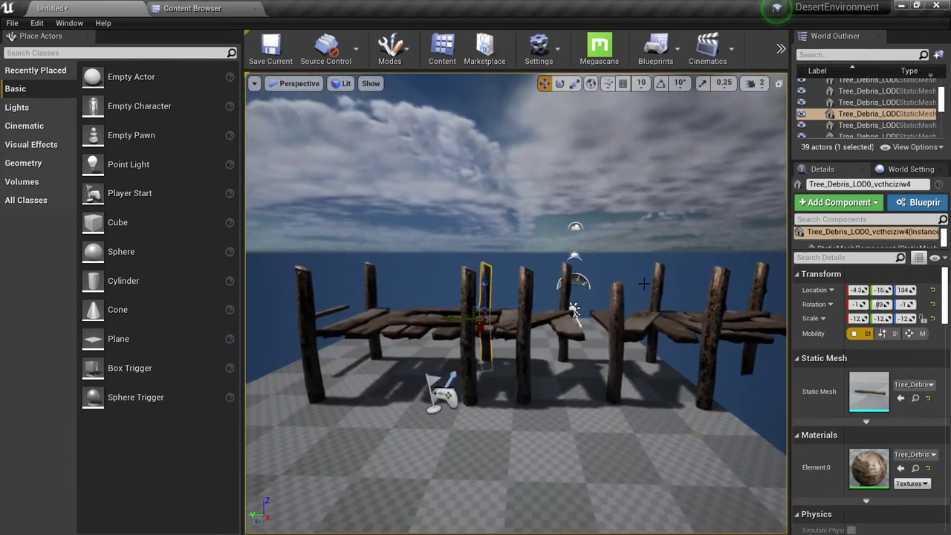
{"action": "left_click", "coordinate": [657, 301], "text": "ctrl"}
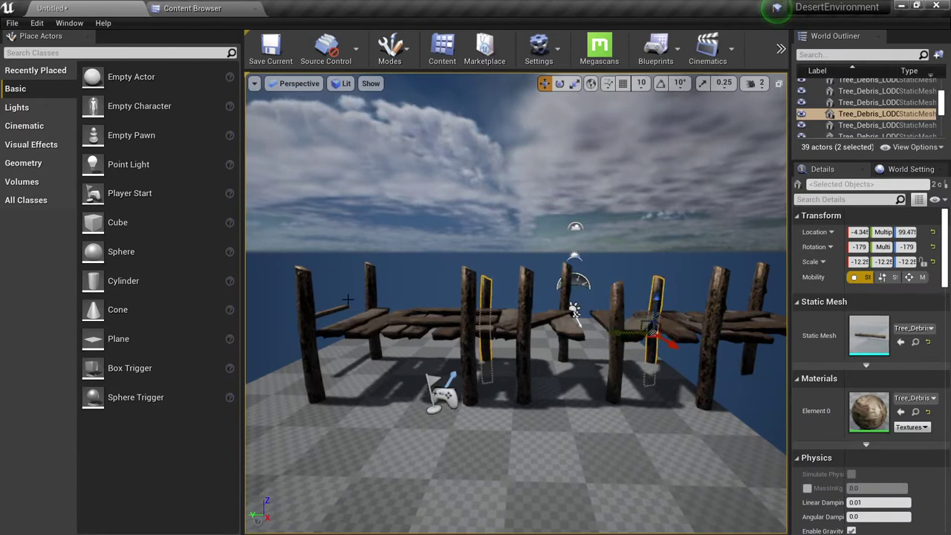
Rotate the far-side post at the bridge's start and the middle far-side post slightly, one after the other
{"action": "left_click", "coordinate": [372, 287]}
{"action": "key", "text": "e"}
{"action": "left_click_drag", "start_coordinate": [343, 288], "coordinate": [402, 276]}
{"action": "right_click_drag", "start_coordinate": [438, 289], "coordinate": [440, 295]}
{"action": "key", "text": "d"}
{"action": "left_click", "coordinate": [513, 293]}
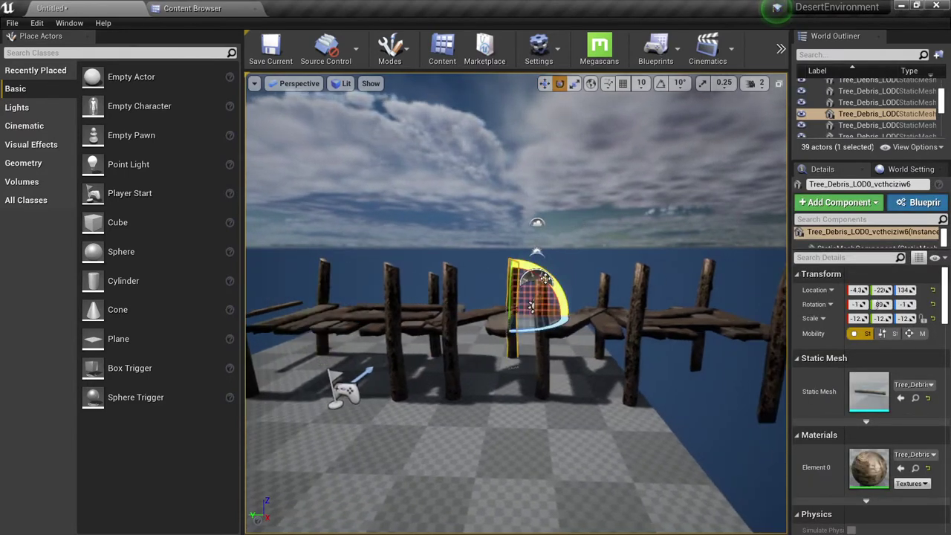
{"action": "left_click_drag", "start_coordinate": [556, 281], "coordinate": [548, 276]}
Tilt the last far-side post to about 78°, spin it around its vertical axis, and clear the post selection
{"action": "left_click", "coordinate": [717, 273]}
{"action": "left_click", "coordinate": [708, 279]}
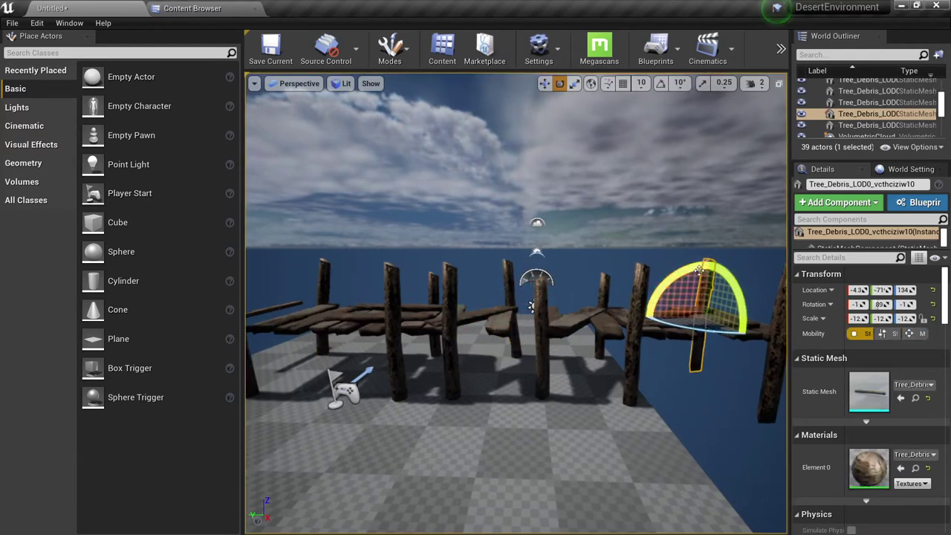
{"action": "left_click_drag", "start_coordinate": [670, 280], "coordinate": [663, 292]}
{"action": "right_click_drag", "start_coordinate": [662, 292], "coordinate": [689, 292]}
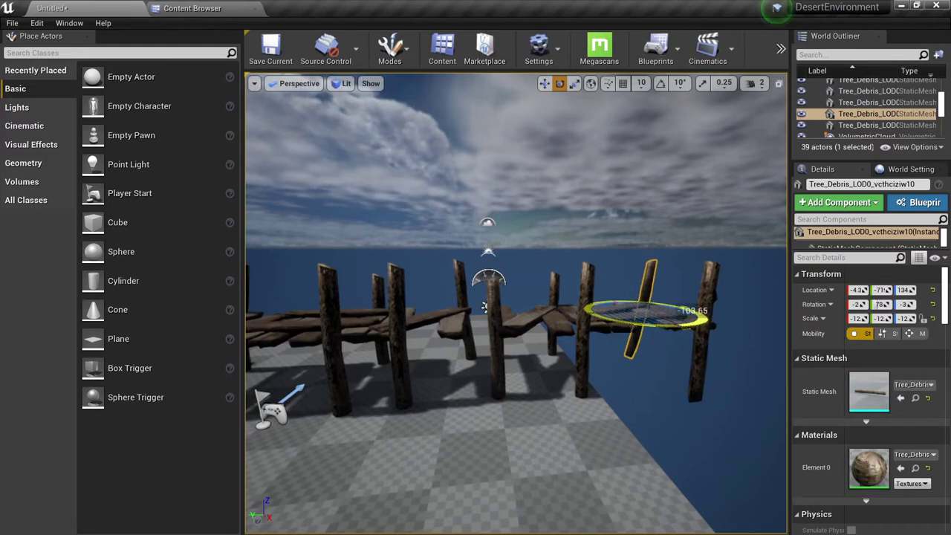
{"action": "left_click", "coordinate": [626, 363]}
{"action": "left_click", "coordinate": [709, 340]}
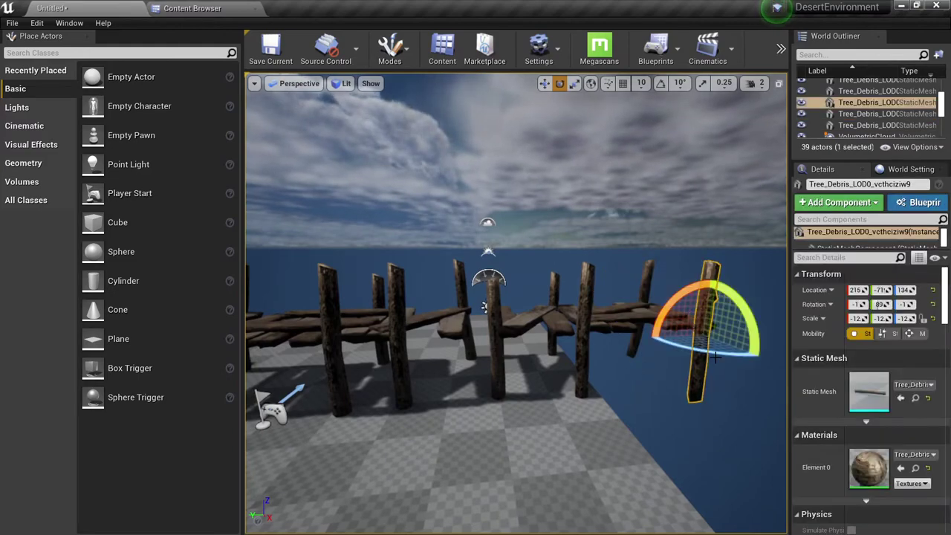
{"action": "mouse_move", "coordinate": [715, 357]}
{"action": "right_mouse_down"}
{"action": "mouse_move", "coordinate": [680, 358]}
{"action": "mouse_move", "coordinate": [714, 357]}
{"action": "right_mouse_up"}
{"action": "key", "text": "Escape"}
Select the floor and enlarge it to a scale of about 2.91 in X and Y
{"action": "key", "text": "s"}
{"action": "mouse_move", "coordinate": [525, 312]}
{"action": "right_mouse_down"}
{"action": "mouse_move", "coordinate": [486, 310]}
{"action": "mouse_move", "coordinate": [501, 371]}
{"action": "mouse_move", "coordinate": [526, 341]}
{"action": "mouse_move", "coordinate": [523, 327]}
{"action": "right_mouse_up"}
{"action": "key", "text": "w"}
{"action": "left_click", "coordinate": [525, 312]}
{"action": "key", "text": "s"}
{"action": "key", "text": "r"}
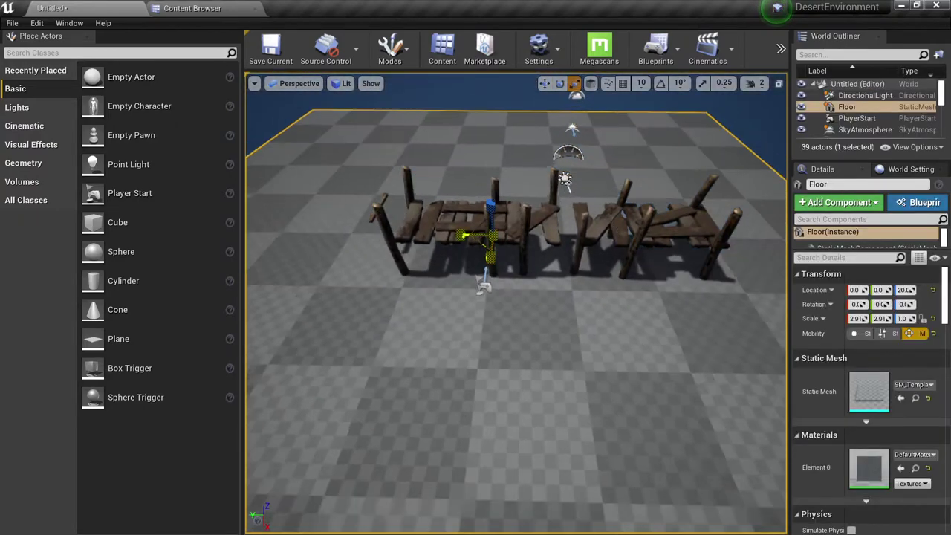
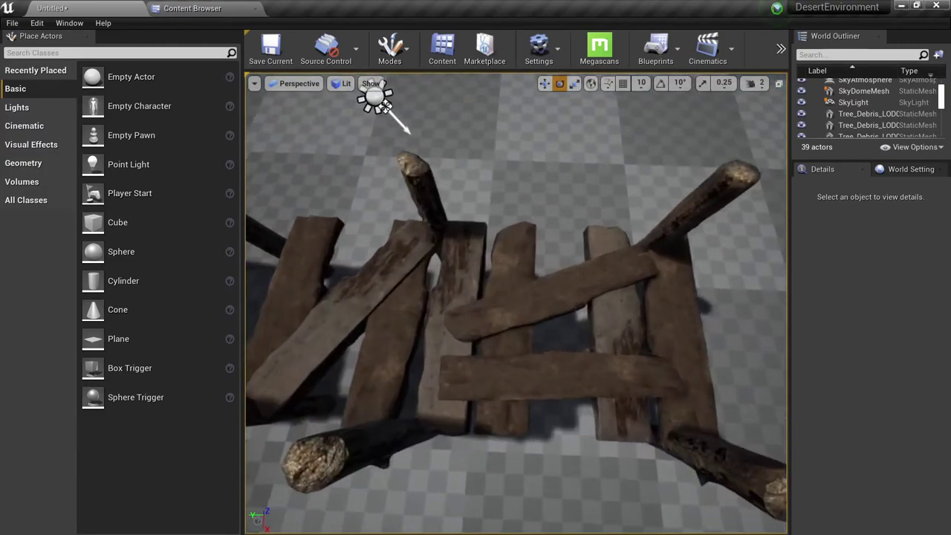
Move the loose wooden beam, turned to about 81°, against the near-side posts below the planks at about X 186, Y 217, Z 139
{"action": "right_click_drag", "start_coordinate": [583, 327], "coordinate": [443, 341]}
{"action": "key", "text": "s"}
{"action": "key", "text": "a"}
{"action": "key", "text": "a"}
{"action": "key", "text": "w"}
{"action": "left_click", "coordinate": [449, 334]}
{"action": "key", "text": "e"}
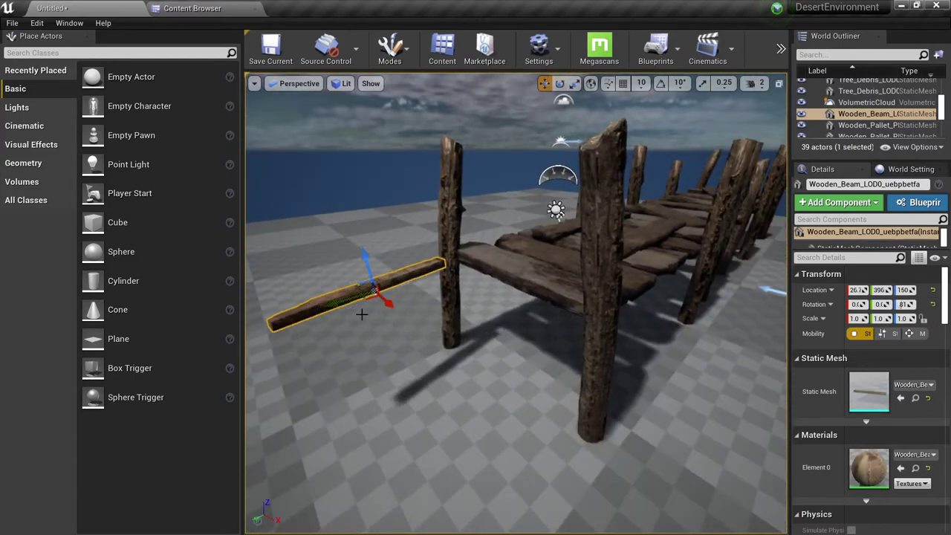
{"action": "key", "text": "d"}
{"action": "right_click_drag", "start_coordinate": [626, 296], "coordinate": [545, 342]}
{"action": "key", "text": "w"}
{"action": "key", "text": "q"}
{"action": "key", "text": "e"}
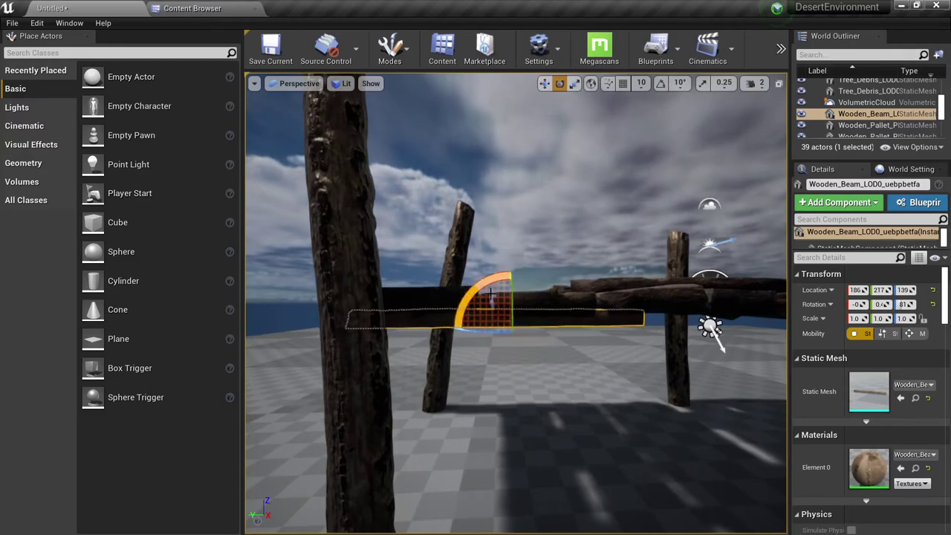
Tilt the wooden beam slightly in line with the deck and scale it uniformly to about 1.63
{"action": "left_click_drag", "start_coordinate": [510, 327], "coordinate": [502, 332]}
{"action": "key", "text": "w"}
{"action": "key", "text": "e"}
{"action": "right_click_drag", "start_coordinate": [502, 332], "coordinate": [586, 431]}
{"action": "key", "text": "a"}
{"action": "key", "text": "s"}
{"action": "right_click_drag", "start_coordinate": [475, 439], "coordinate": [461, 376]}
{"action": "key", "text": "q"}
{"action": "key", "text": "r"}
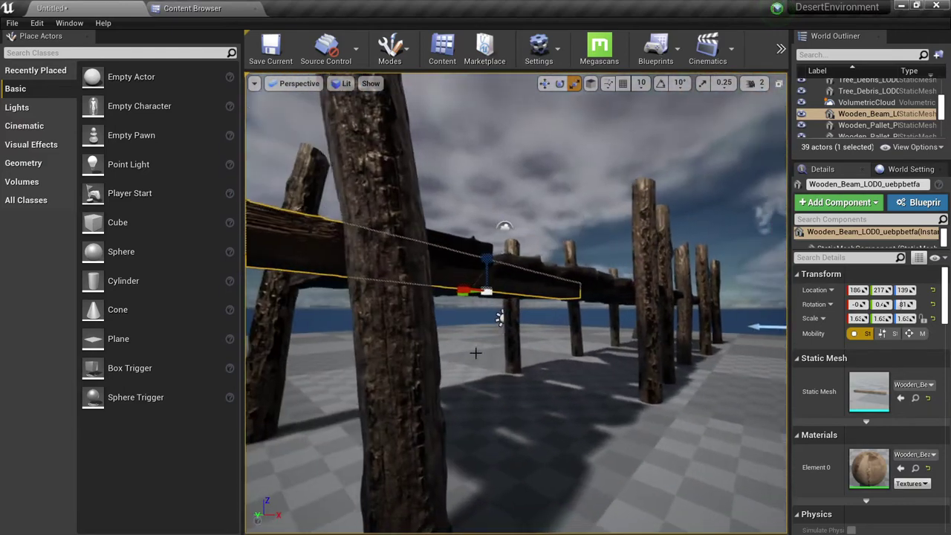
Scale the beam to about 1.08 in Y and 2.11 in Z, and lower it to about Z 118
{"action": "left_click_drag", "start_coordinate": [490, 262], "coordinate": [490, 247]}
{"action": "key", "text": "a"}
{"action": "right_click_drag", "start_coordinate": [490, 247], "coordinate": [572, 256]}
{"action": "key", "text": "e"}
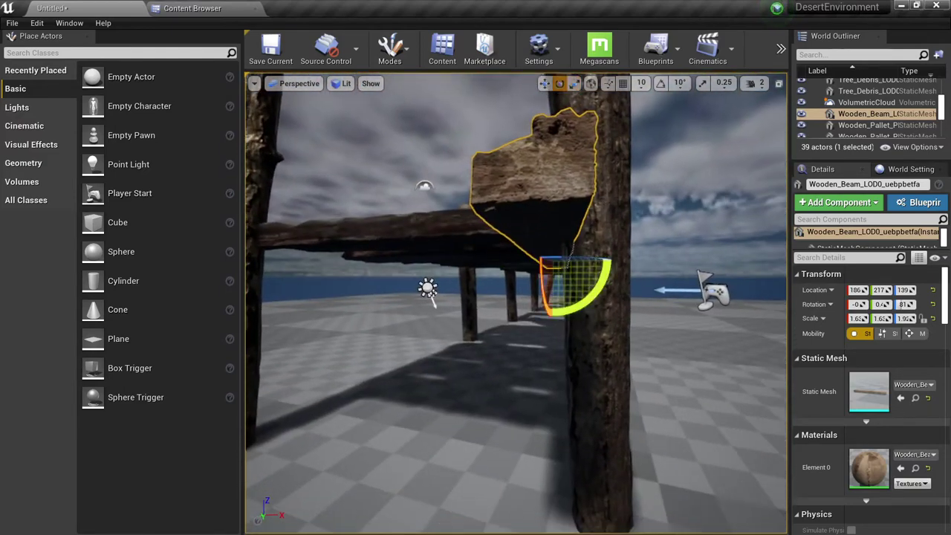
{"action": "left_click_drag", "start_coordinate": [549, 236], "coordinate": [549, 211]}
{"action": "left_click_drag", "start_coordinate": [522, 263], "coordinate": [526, 261]}
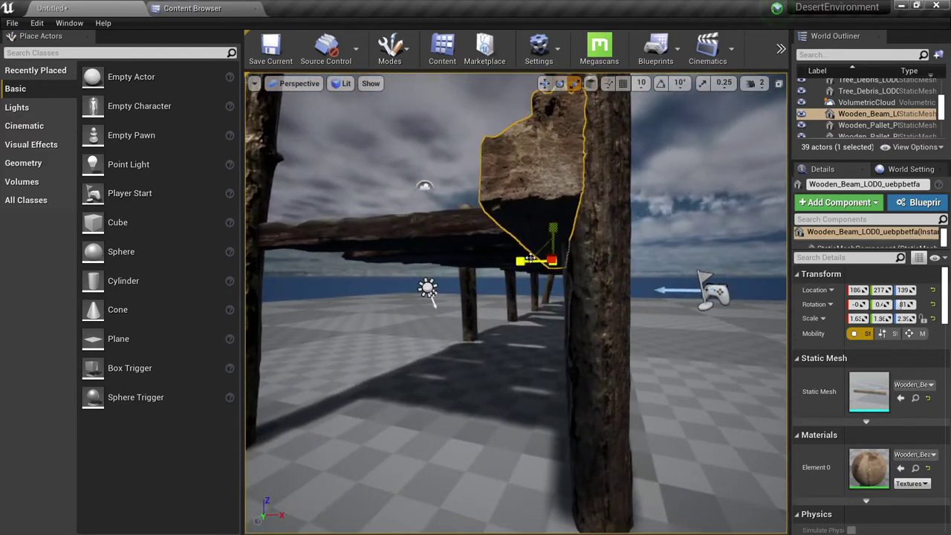
{"action": "left_click_drag", "start_coordinate": [555, 229], "coordinate": [556, 270]}
{"action": "right_click_drag", "start_coordinate": [569, 317], "coordinate": [569, 361]}
{"action": "key", "text": "e"}
{"action": "key", "text": "r"}
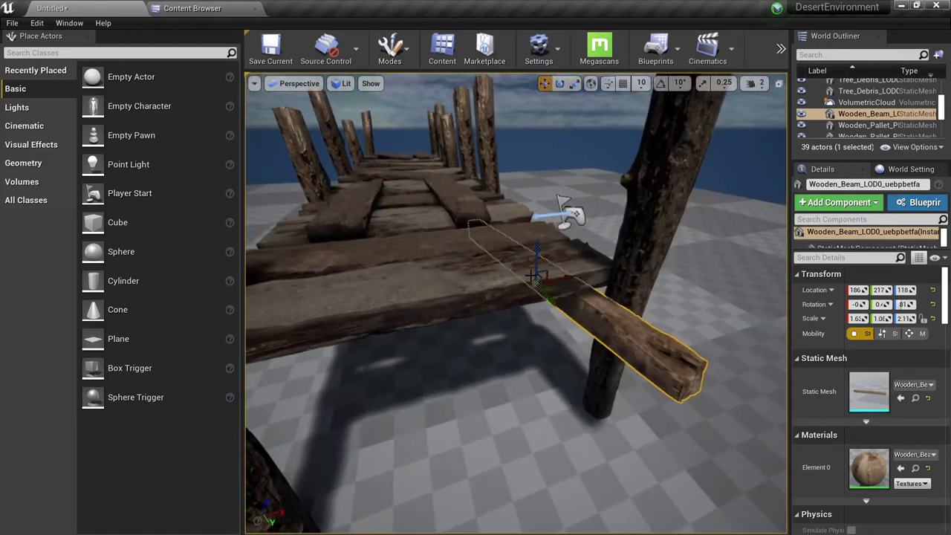
Slide the beam between the first near-side posts to about X 184, Y 157, and turn it to about 86°
{"action": "left_click_drag", "start_coordinate": [548, 288], "coordinate": [535, 263]}
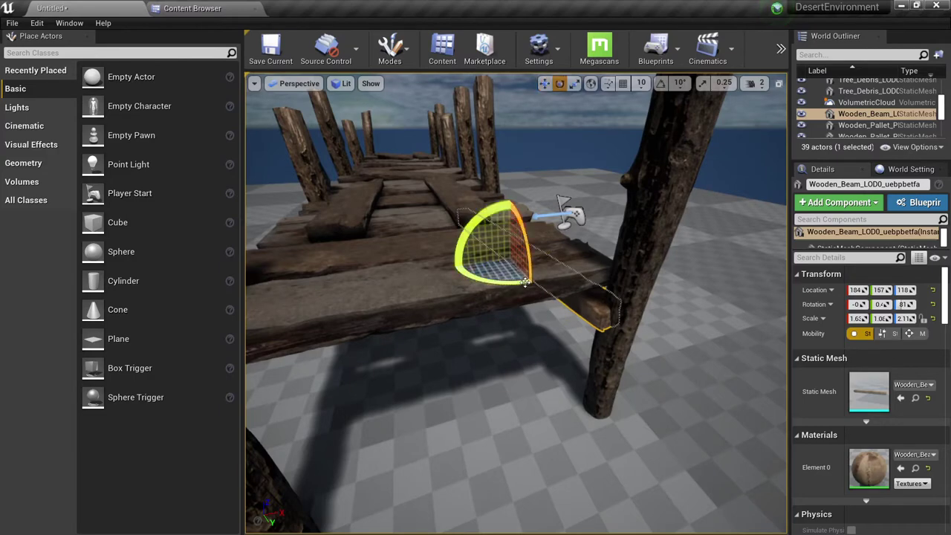
{"action": "key", "text": "d"}
{"action": "right_click_drag", "start_coordinate": [562, 255], "coordinate": [386, 219]}
{"action": "key", "text": "s"}
{"action": "key", "text": "w"}
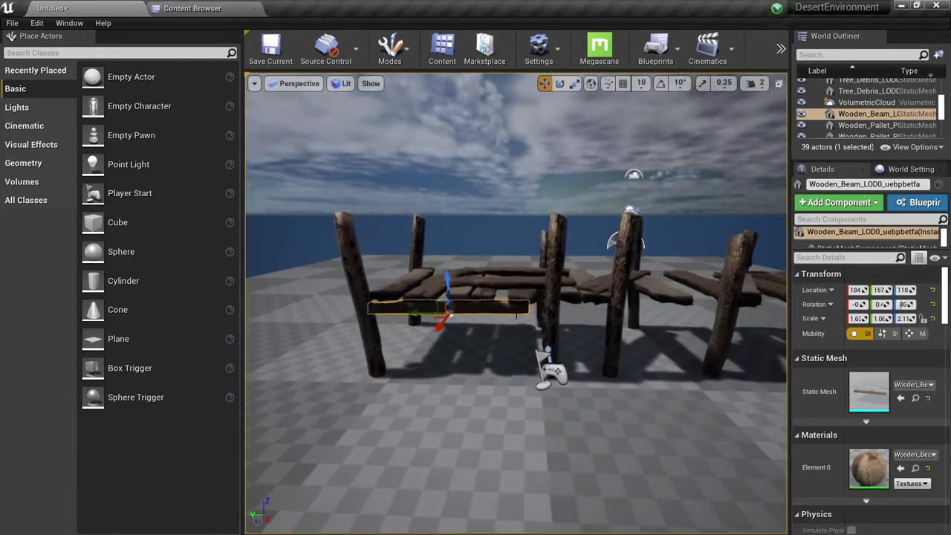
Duplicate the beam three times along the near side of the bridge and turn the last copy by about -172°
{"action": "left_click_drag", "start_coordinate": [438, 314], "coordinate": [514, 315], "text": "alt"}
{"action": "right_click_drag", "start_coordinate": [569, 311], "coordinate": [579, 314]}
{"action": "key", "text": "d"}
{"action": "left_click_drag", "start_coordinate": [414, 312], "coordinate": [586, 295], "text": "alt"}
{"action": "right_click_drag", "start_coordinate": [597, 292], "coordinate": [599, 295]}
{"action": "key", "text": "d"}
{"action": "left_click_drag", "start_coordinate": [445, 312], "coordinate": [501, 311], "text": "alt"}
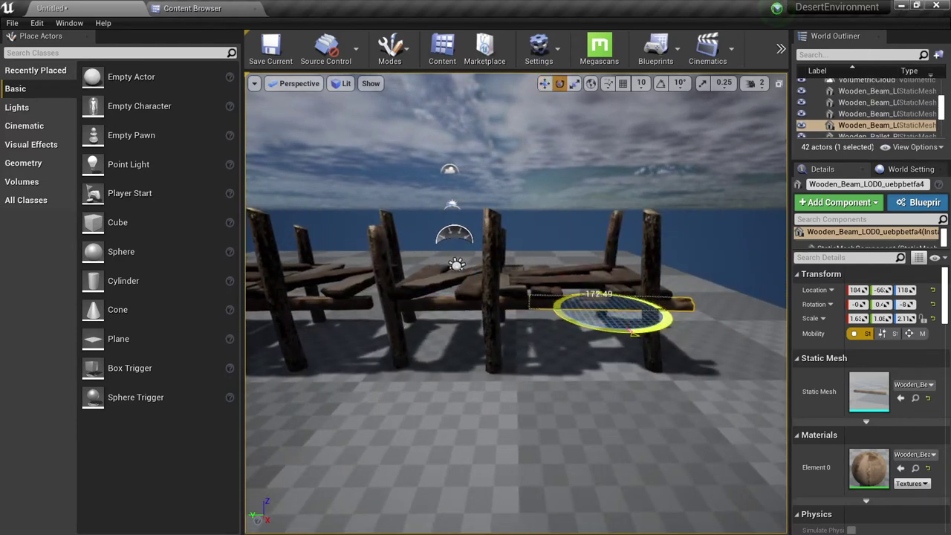
Select the third side beam, rotate it slightly in line with its neighbours, and clear the selection
{"action": "left_click", "coordinate": [517, 303]}
{"action": "key", "text": "w"}
{"action": "right_click_drag", "start_coordinate": [517, 303], "coordinate": [560, 277]}
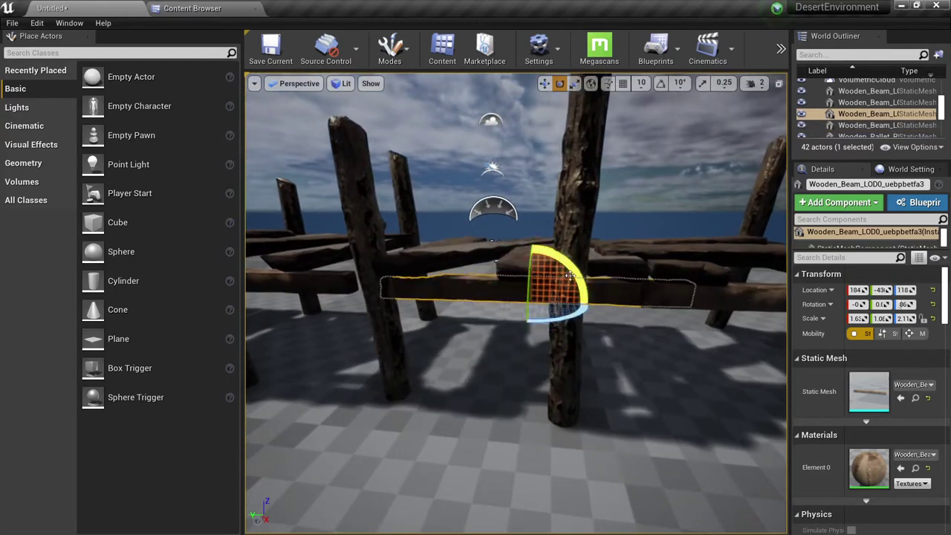
{"action": "key", "text": "Escape"}
{"action": "right_click_drag", "start_coordinate": [528, 283], "coordinate": [525, 297]}
{"action": "key", "text": "a"}
{"action": "left_click", "coordinate": [525, 299]}
{"action": "left_click_drag", "start_coordinate": [419, 338], "coordinate": [419, 343]}
{"action": "key", "text": "Escape"}
Select all four side beams, duplicate them, and rotate the copies by about 194°
{"action": "right_click_drag", "start_coordinate": [520, 297], "coordinate": [431, 317]}
{"action": "key", "text": "s"}
{"action": "key", "text": "w"}
{"action": "left_click", "coordinate": [535, 272]}
{"action": "key", "text": "d"}
{"action": "left_click", "coordinate": [548, 277], "text": "ctrl"}
{"action": "left_click", "coordinate": [558, 292], "text": "ctrl"}
{"action": "key", "text": "d"}
{"action": "left_click", "coordinate": [524, 294], "text": "ctrl"}
{"action": "key", "text": "d"}
{"action": "left_click_drag", "start_coordinate": [463, 387], "coordinate": [531, 371], "text": "alt"}
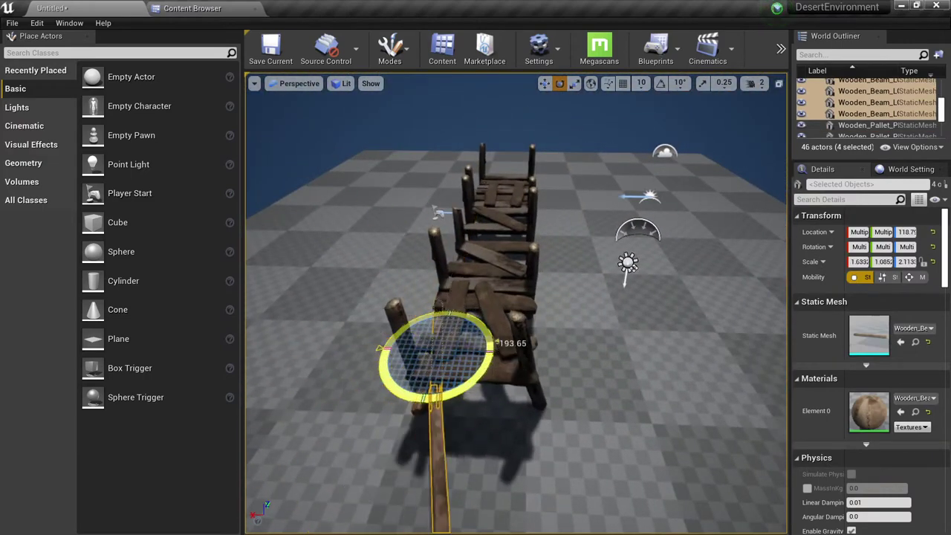
Move the four copied beams to the opposite side of the bridge, against the posts just below the planks
{"action": "key", "text": "a"}
{"action": "right_click_drag", "start_coordinate": [431, 336], "coordinate": [513, 356]}
{"action": "left_click_drag", "start_coordinate": [555, 367], "coordinate": [373, 196]}
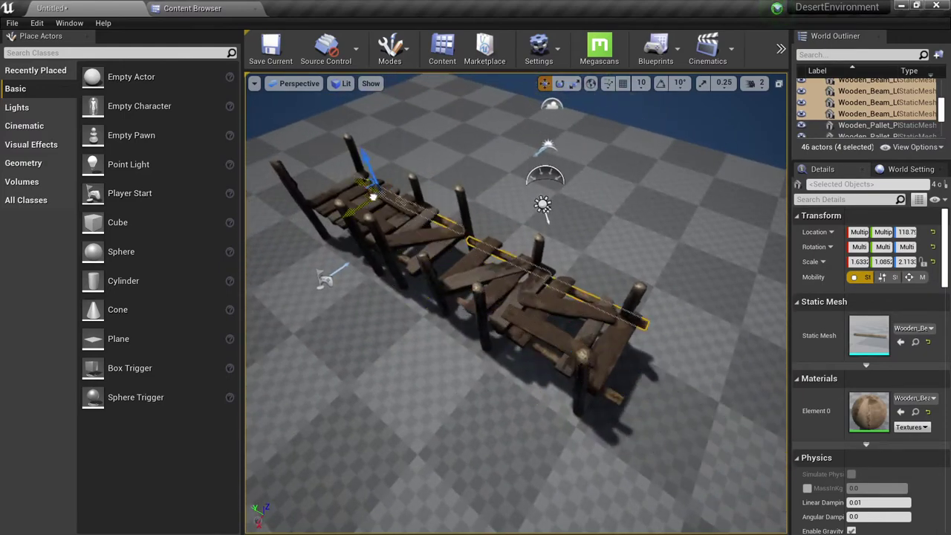
{"action": "key", "text": "d"}
{"action": "right_click_drag", "start_coordinate": [432, 244], "coordinate": [364, 197]}
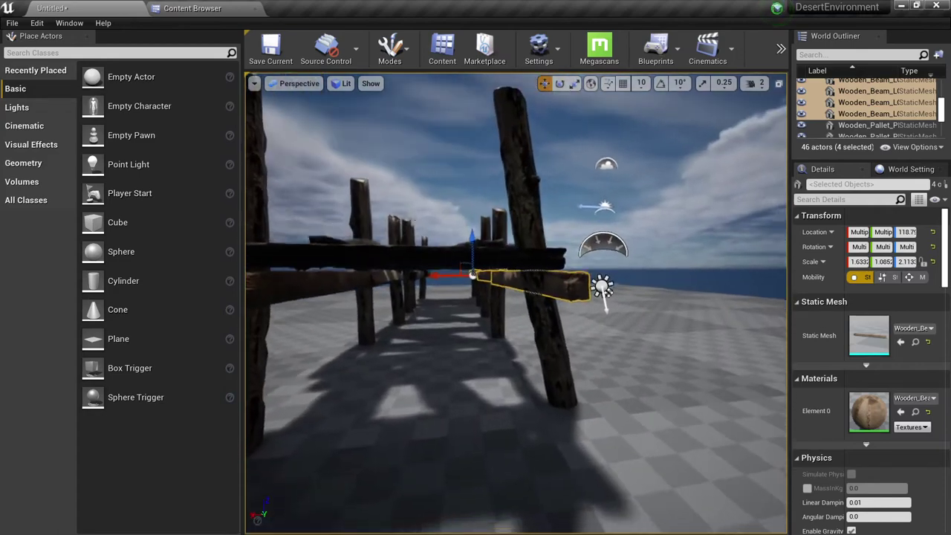
{"action": "left_click_drag", "start_coordinate": [463, 265], "coordinate": [457, 264]}
{"action": "right_click_drag", "start_coordinate": [454, 264], "coordinate": [455, 288]}
{"action": "key", "text": "d"}
{"action": "key", "text": "w"}
{"action": "left_click", "coordinate": [470, 269]}
{"action": "key", "text": "s"}
Save the level under the name bridge
{"action": "right_click_drag", "start_coordinate": [532, 339], "coordinate": [601, 364]}
{"action": "key", "text": "w"}
{"action": "key", "text": "ctrl+s"}
{"action": "left_click", "coordinate": [811, 473]}
{"action": "right_click_drag", "start_coordinate": [520, 312], "coordinate": [669, 306]}
{"action": "key", "text": "a"}
{"action": "right_click_drag", "start_coordinate": [392, 345], "coordinate": [392, 348]}
{"action": "key", "text": "s"}
{"action": "key", "text": "ctrl+s"}
{"action": "left_click", "coordinate": [162, 220]}
{"action": "left_click", "coordinate": [247, 468]}
{"action": "type", "text": "bridge"}
{"action": "key", "text": "Return"}
Select a bridge plank and extend the selection to all matching plank meshes of any class
{"action": "right_click_drag", "start_coordinate": [446, 297], "coordinate": [487, 362]}
{"action": "key", "text": "a"}
{"action": "key", "text": "s"}
{"action": "key", "text": "s"}
{"action": "key", "text": "w"}
{"action": "key", "text": "e"}
{"action": "left_click", "coordinate": [370, 381]}
{"action": "key", "text": "a"}
{"action": "key", "text": "e"}
{"action": "right_click_drag", "start_coordinate": [408, 389], "coordinate": [473, 386]}
{"action": "right_click", "coordinate": [394, 384]}
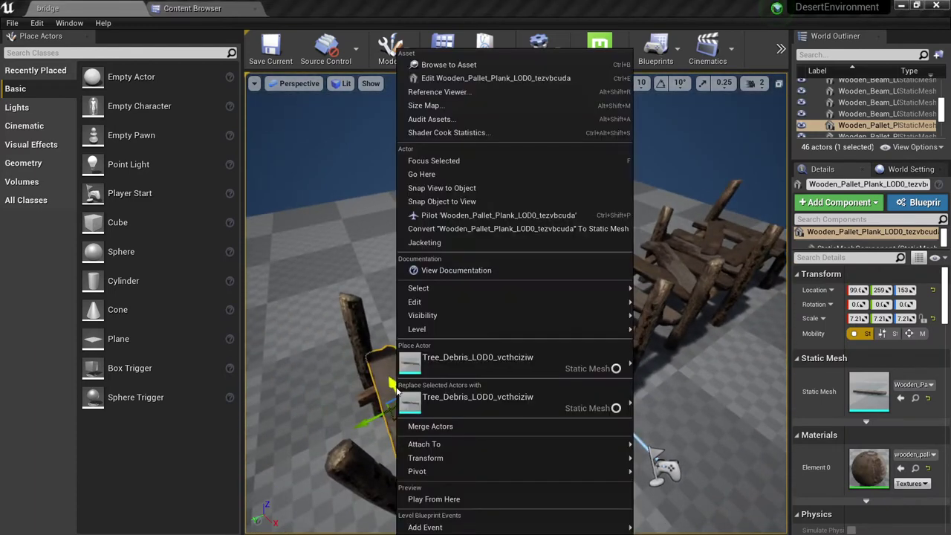
{"action": "mouse_move", "coordinate": [520, 287]}
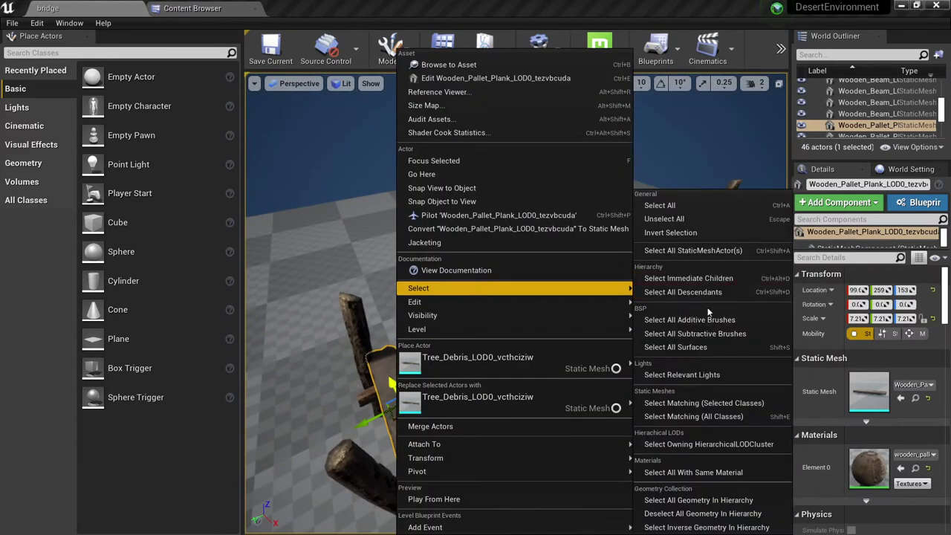
{"action": "left_click", "coordinate": [702, 419]}
Add all the side beams on both sides of the bridge to the plank selection
{"action": "key", "text": "d"}
{"action": "right_click_drag", "start_coordinate": [701, 414], "coordinate": [631, 302]}
{"action": "key", "text": "w"}
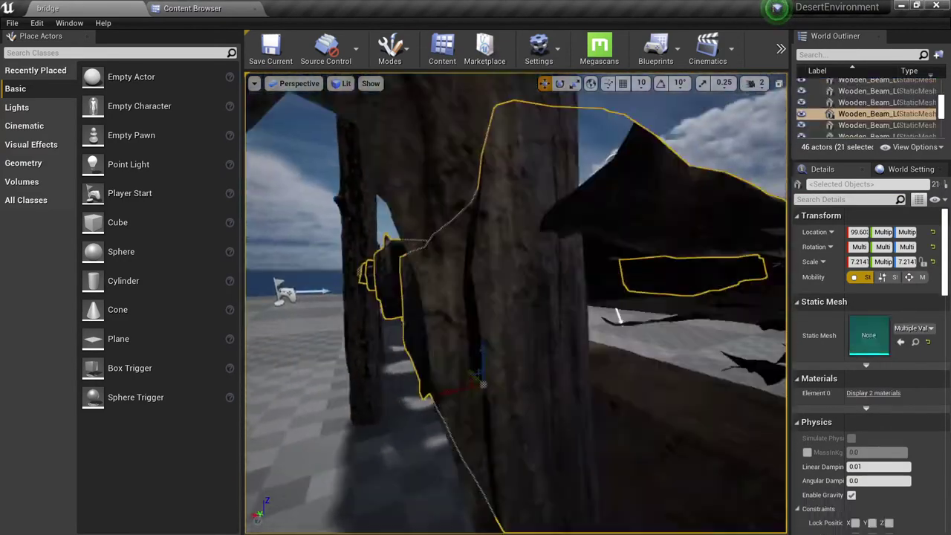
{"action": "right_click_drag", "start_coordinate": [601, 312], "coordinate": [628, 199]}
{"action": "left_click", "coordinate": [636, 180], "text": "ctrl"}
{"action": "left_click", "coordinate": [635, 180], "text": "ctrl"}
{"action": "key", "text": "w"}
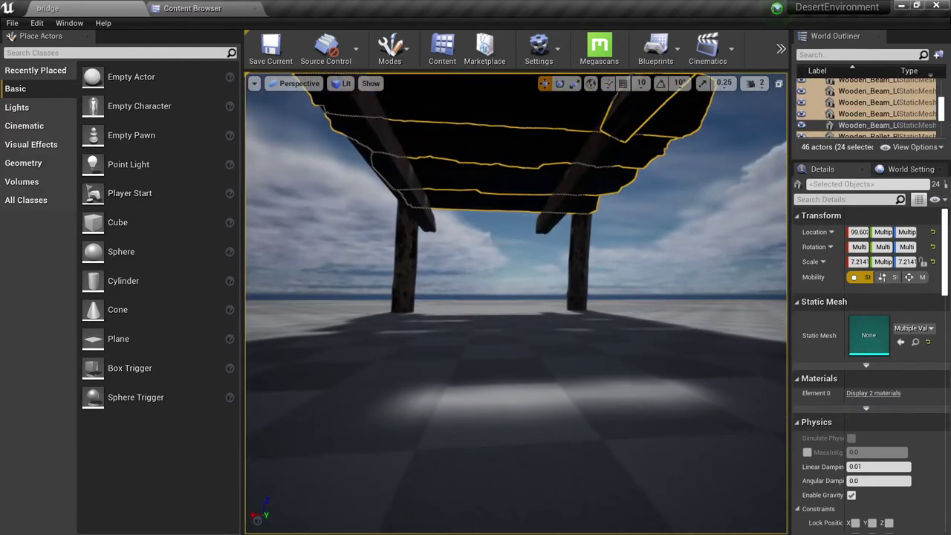
{"action": "left_click", "coordinate": [591, 165], "text": "ctrl"}
{"action": "left_click", "coordinate": [401, 163], "text": "ctrl"}
{"action": "right_click_drag", "start_coordinate": [401, 164], "coordinate": [327, 141]}
{"action": "left_click", "coordinate": [419, 178], "text": "ctrl"}
{"action": "right_click_drag", "start_coordinate": [420, 178], "coordinate": [315, 185]}
{"action": "mouse_move", "coordinate": [514, 312]}
{"action": "right_mouse_down"}
{"action": "mouse_move", "coordinate": [520, 393]}
{"action": "mouse_move", "coordinate": [514, 312]}
{"action": "right_mouse_up"}
{"action": "key", "text": "s"}
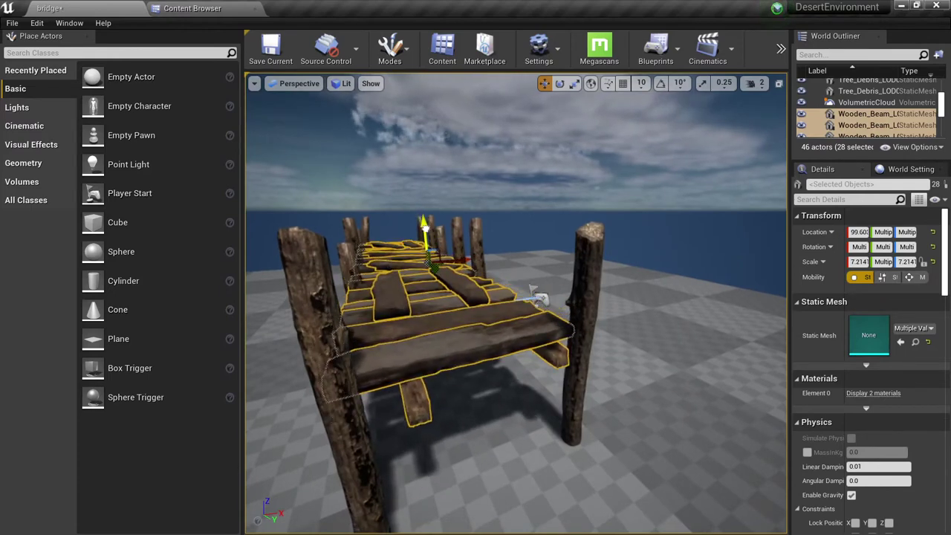
Inspect the selected planks and beams from several sides in wireframe and lit view
{"action": "key", "text": "d"}
{"action": "right_click_drag", "start_coordinate": [433, 225], "coordinate": [275, 205]}
{"action": "key", "text": "w"}
{"action": "mouse_move", "coordinate": [504, 262]}
{"action": "right_mouse_down"}
{"action": "mouse_move", "coordinate": [528, 296]}
{"action": "mouse_move", "coordinate": [471, 297]}
{"action": "mouse_move", "coordinate": [479, 373]}
{"action": "mouse_move", "coordinate": [496, 397]}
{"action": "mouse_move", "coordinate": [483, 442]}
{"action": "right_mouse_up"}
{"action": "key", "text": "w"}
{"action": "key", "text": "e"}
{"action": "key", "text": "a"}
{"action": "key", "text": "w"}
{"action": "key", "text": "alt+2"}
{"action": "key", "text": "alt+4"}
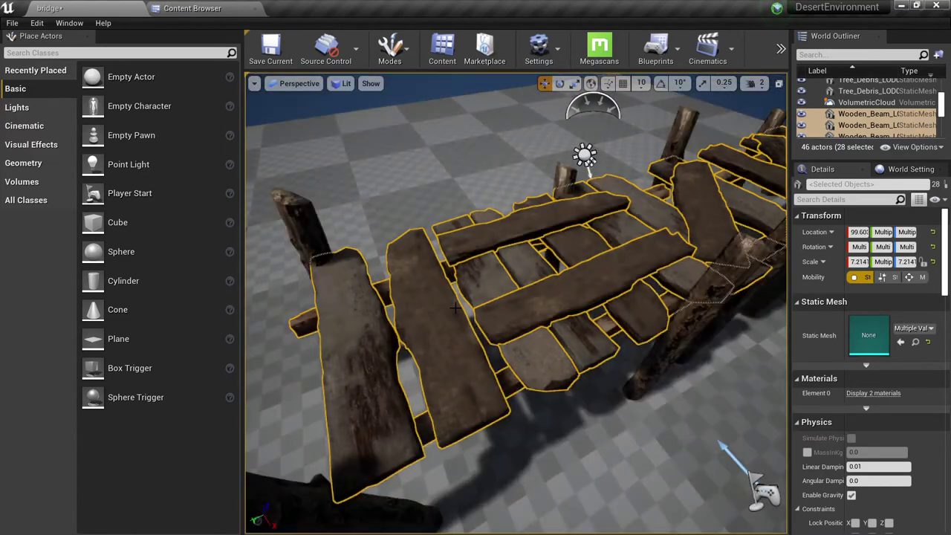
{"action": "key", "text": "f"}
{"action": "key", "text": "w"}
{"action": "right_click_drag", "start_coordinate": [463, 312], "coordinate": [435, 267]}
Switch to Modeling mode and start the Combine tool on the selected planks and beams
{"action": "left_click", "coordinate": [402, 64]}
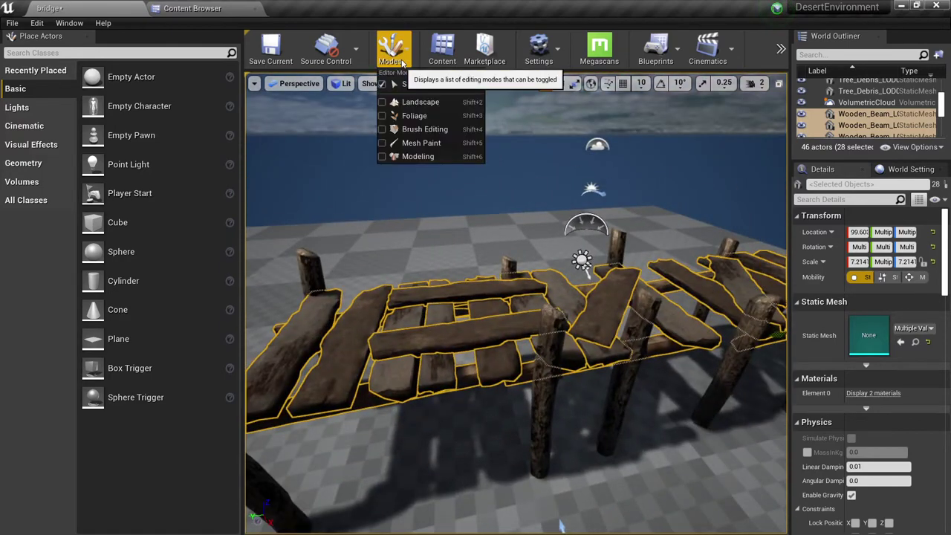
{"action": "left_click", "coordinate": [420, 156]}
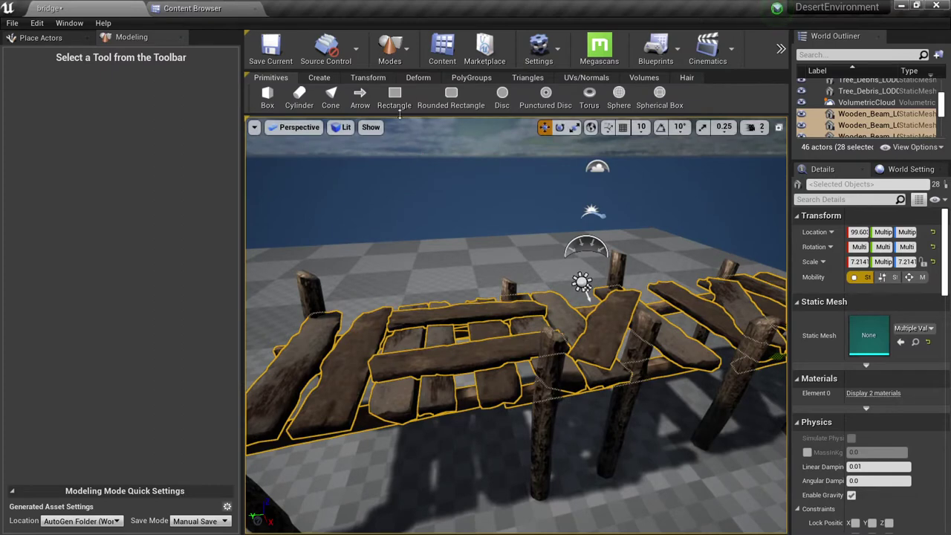
{"action": "left_click", "coordinate": [373, 78]}
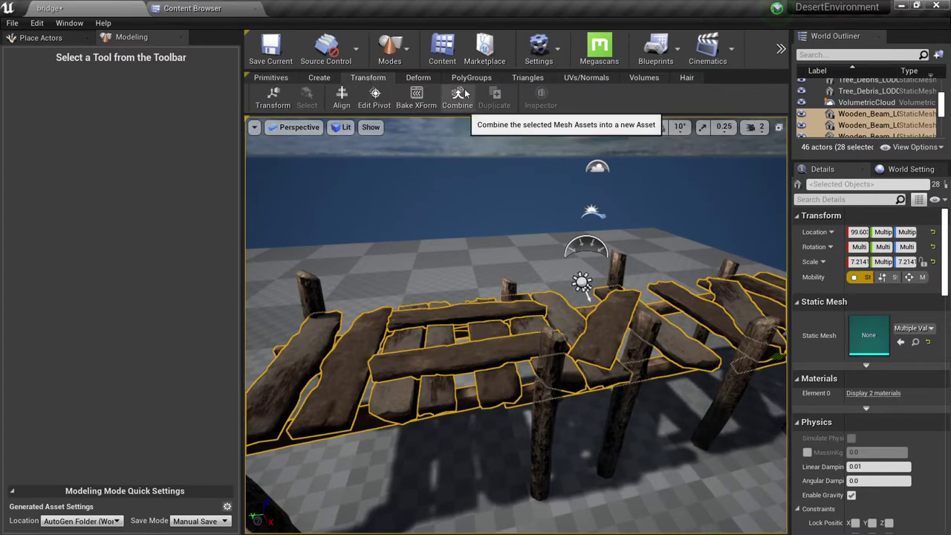
{"action": "left_click", "coordinate": [459, 95]}
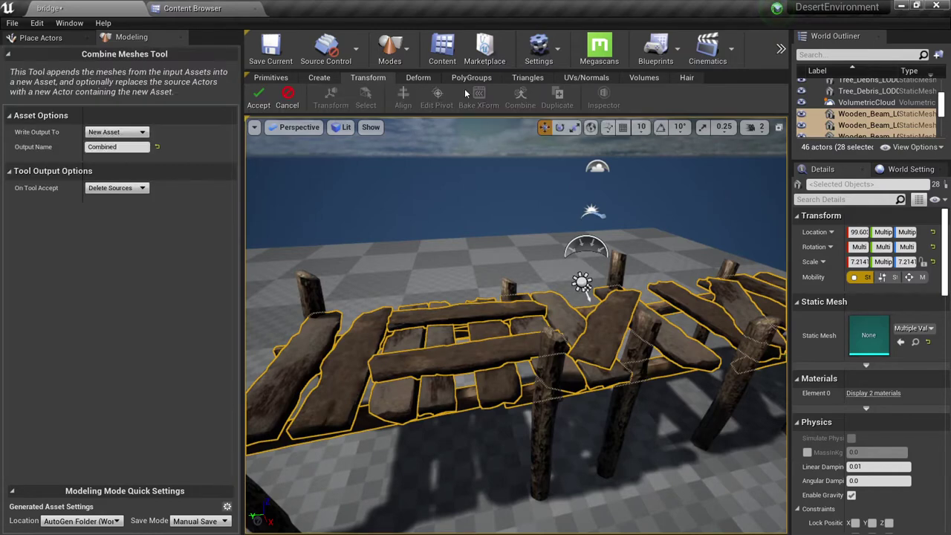
{"action": "left_click_drag", "start_coordinate": [450, 317], "coordinate": [513, 319], "text": "alt"}
Try writing the combined output to First Input Asset, and return the option to New Asset
{"action": "left_click", "coordinate": [120, 133]}
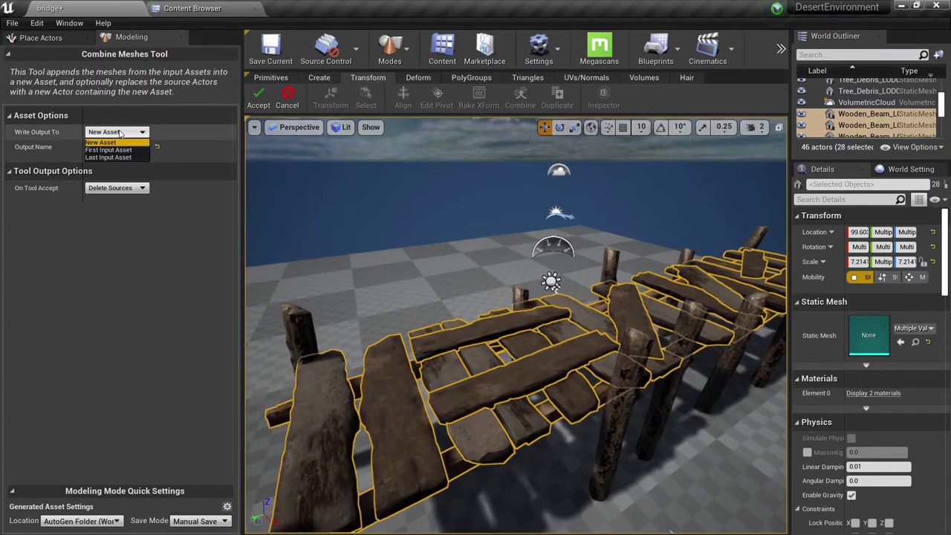
{"action": "left_click", "coordinate": [142, 188]}
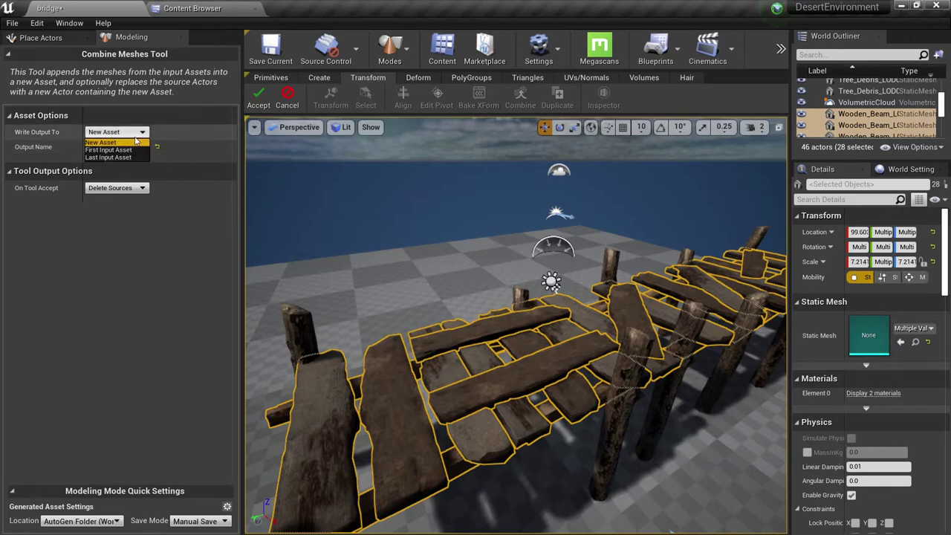
{"action": "left_click", "coordinate": [133, 149]}
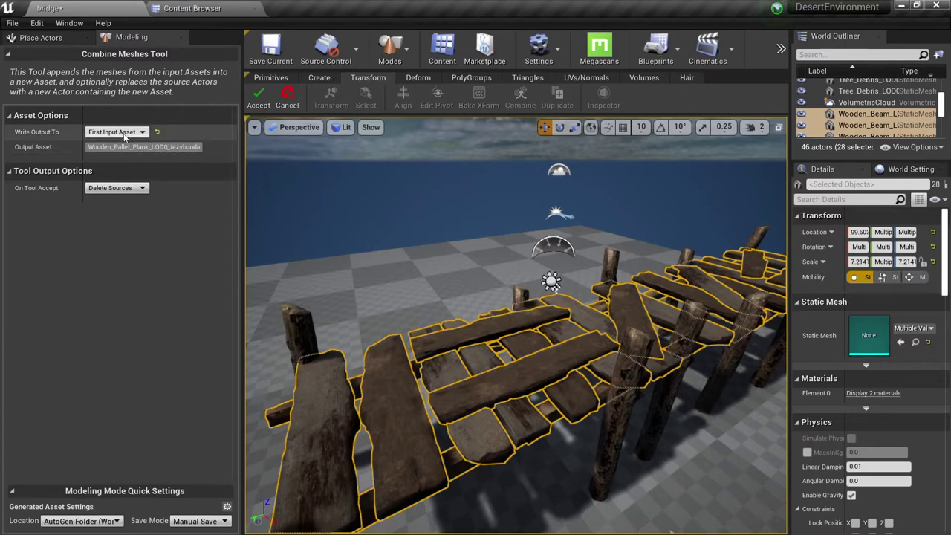
{"action": "left_click", "coordinate": [124, 135]}
{"action": "left_click", "coordinate": [116, 142]}
Combine the selected planks and beams into a new asset with the output name Combined, deleting the sources
{"action": "right_click_drag", "start_coordinate": [461, 312], "coordinate": [476, 357]}
{"action": "right_click_drag", "start_coordinate": [520, 297], "coordinate": [452, 205]}
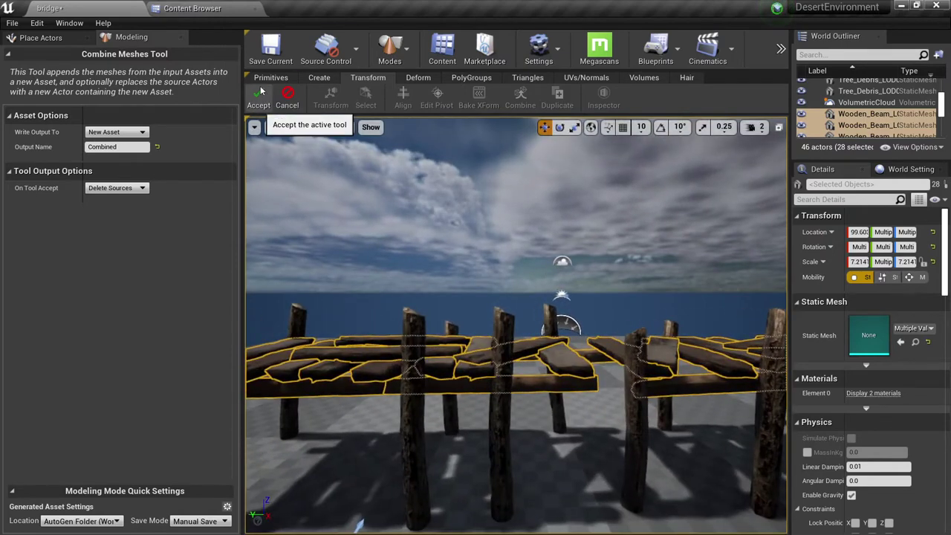
{"action": "left_click", "coordinate": [257, 97]}
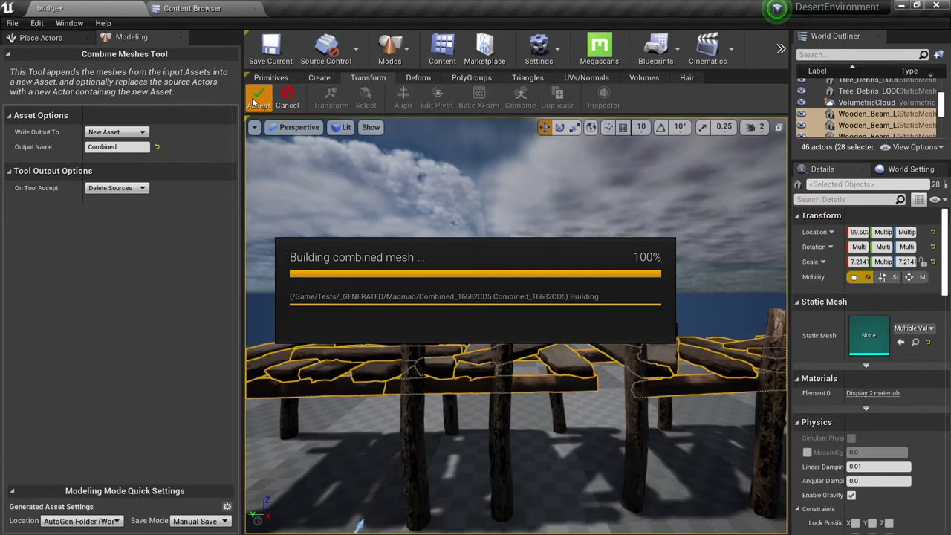
Try moving the combined deck, undo the move, and check the mesh in wireframe view
{"action": "right_click_drag", "start_coordinate": [459, 317], "coordinate": [510, 379]}
{"action": "left_click_drag", "start_coordinate": [501, 322], "coordinate": [513, 284]}
{"action": "key", "text": "ctrl+z"}
{"action": "key", "text": "alt+2"}
{"action": "mouse_move", "coordinate": [513, 283]}
{"action": "right_mouse_down"}
{"action": "mouse_move", "coordinate": [514, 297]}
{"action": "mouse_move", "coordinate": [493, 276]}
{"action": "mouse_move", "coordinate": [489, 293]}
{"action": "right_mouse_up"}
{"action": "key", "text": "alt+4"}
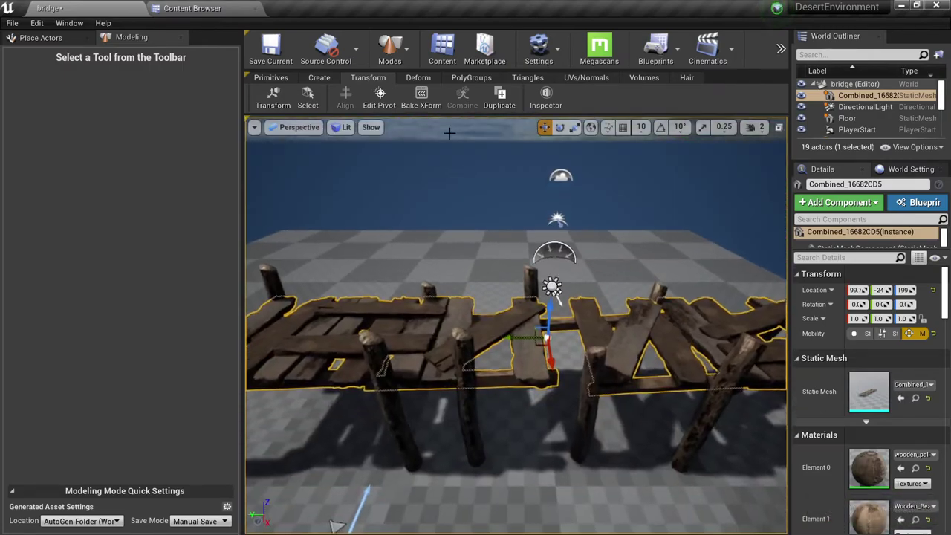
Set the combined deck's pivot to the bottom of its bounding box with the Edit Pivot tool and accept it
{"action": "left_click", "coordinate": [379, 97]}
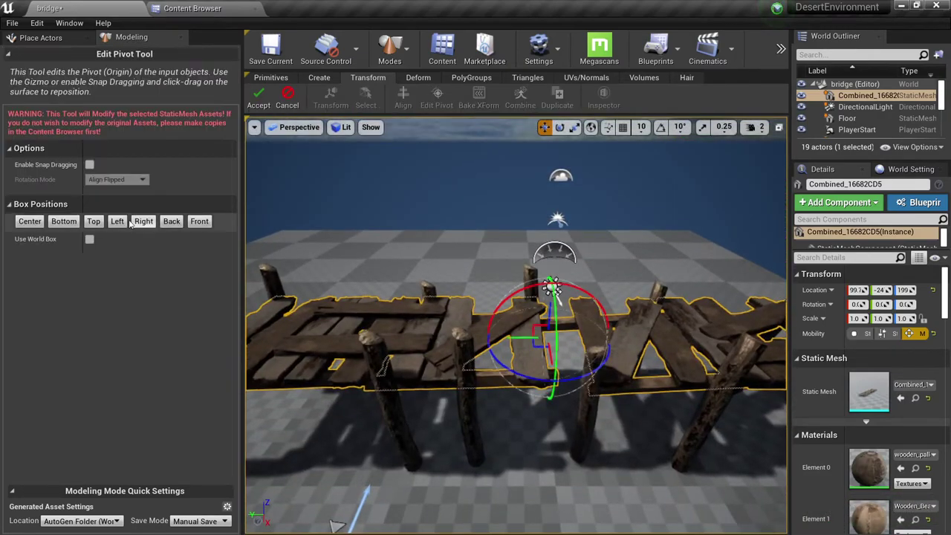
{"action": "left_click", "coordinate": [32, 223]}
{"action": "left_click", "coordinate": [65, 222]}
{"action": "right_click_drag", "start_coordinate": [139, 222], "coordinate": [138, 209]}
{"action": "left_click", "coordinate": [92, 222]}
{"action": "left_click", "coordinate": [119, 223]}
{"action": "left_click", "coordinate": [92, 224]}
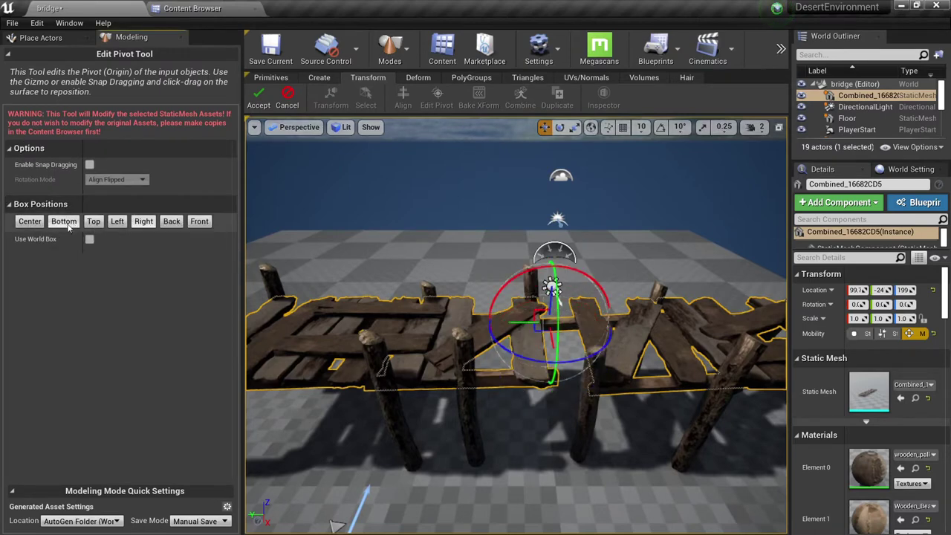
{"action": "left_click", "coordinate": [65, 225]}
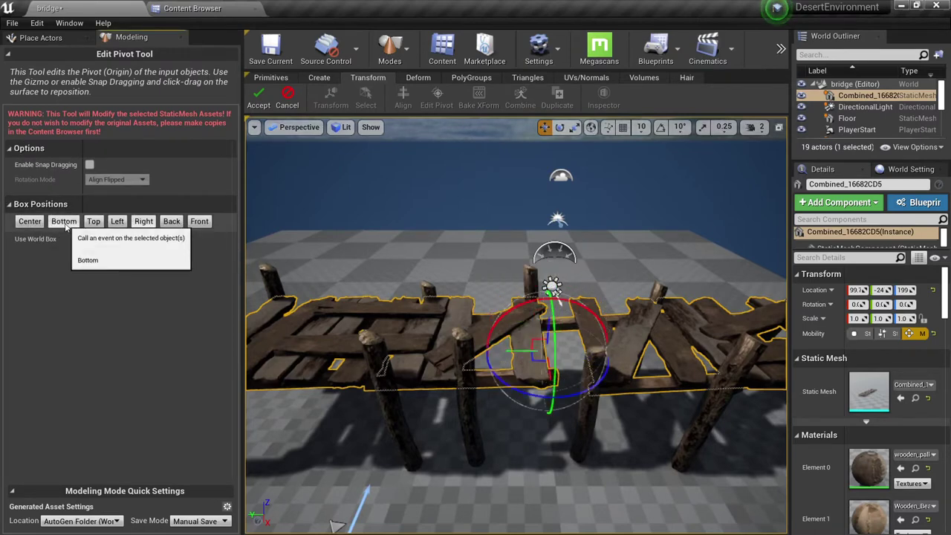
{"action": "left_click", "coordinate": [258, 99]}
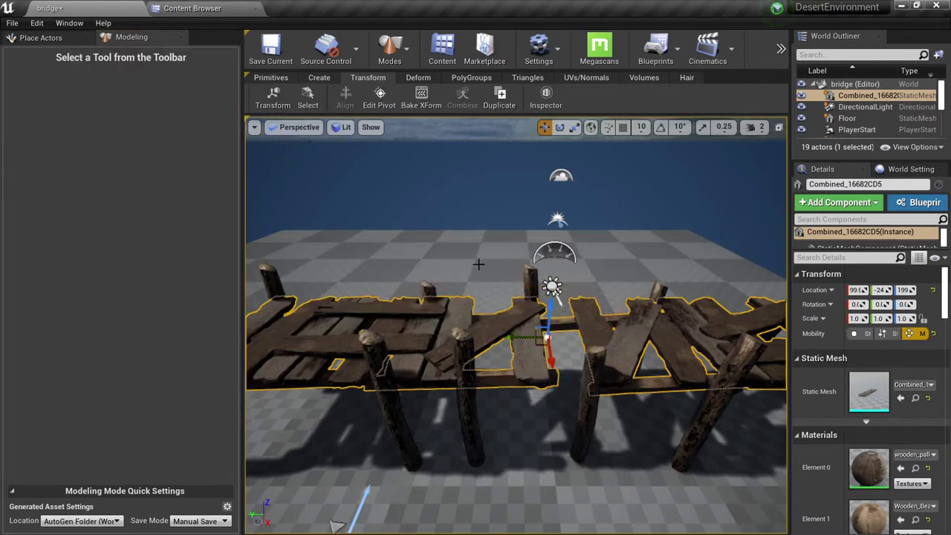
Look up the Modeling Tools Editor Mode plugin by searching the plugin list for modeling
{"action": "left_click", "coordinate": [389, 52]}
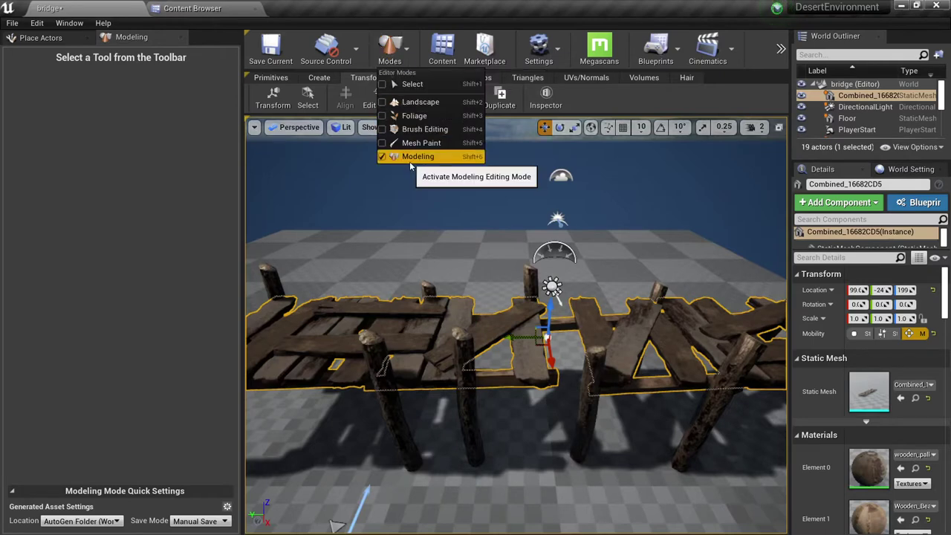
{"action": "right_click_drag", "start_coordinate": [431, 182], "coordinate": [493, 159]}
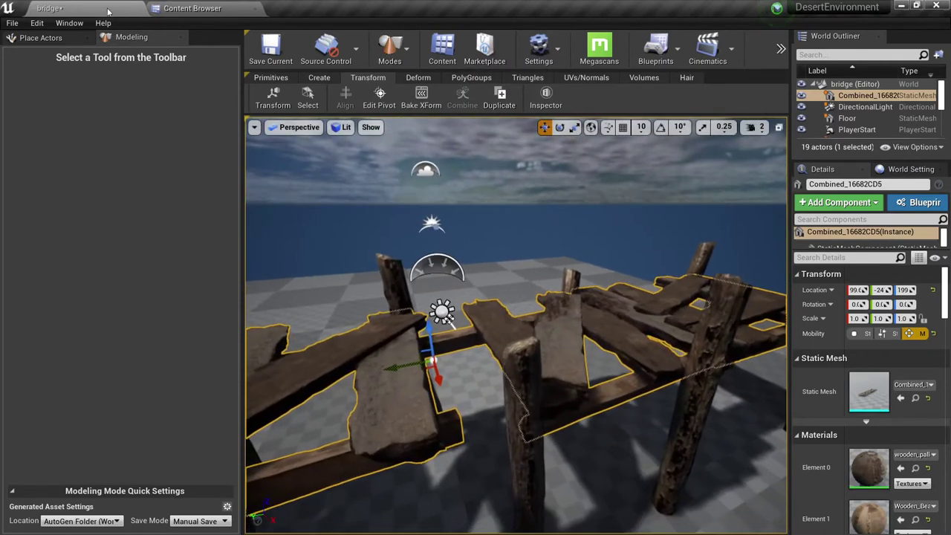
{"action": "left_click", "coordinate": [39, 23]}
{"action": "left_click", "coordinate": [54, 210]}
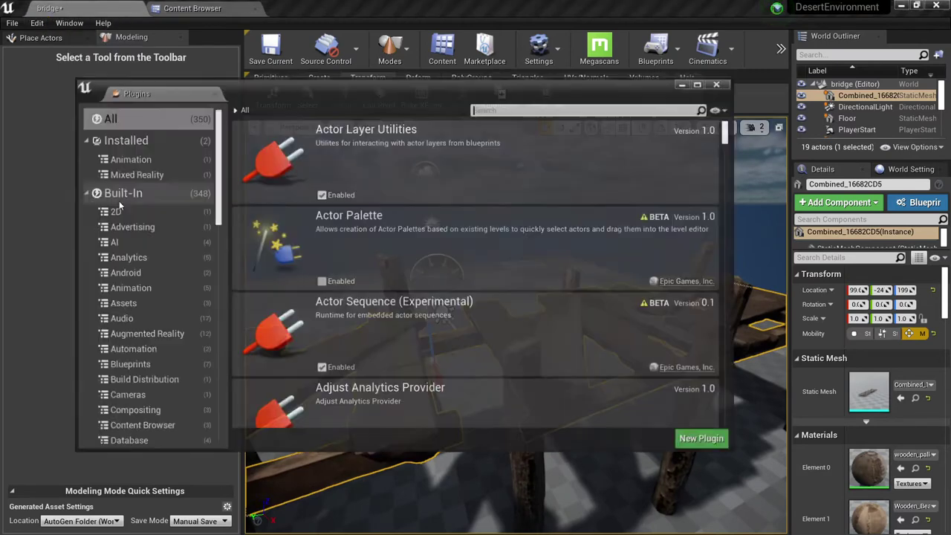
{"action": "type", "text": "modeling"}
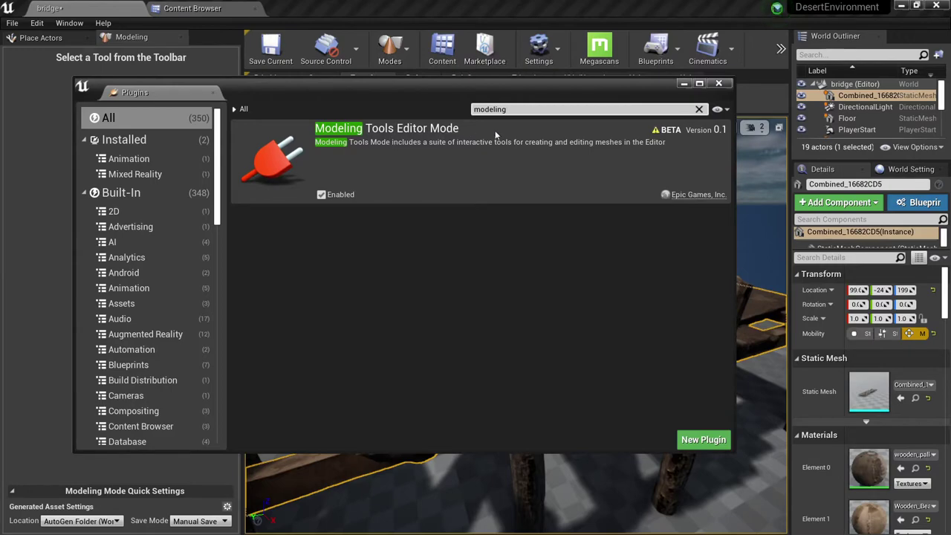
{"action": "left_click", "coordinate": [718, 84]}
Try bending the combined deck lengthwise with the Mesh Space Deformer by rotating its gizmo
{"action": "right_click_drag", "start_coordinate": [594, 246], "coordinate": [553, 276]}
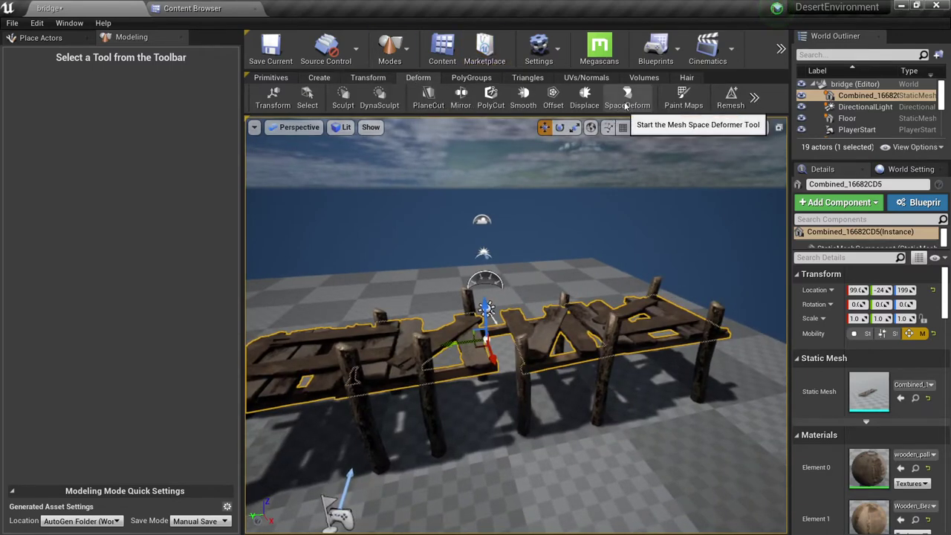
{"action": "left_click", "coordinate": [626, 106]}
{"action": "mouse_move", "coordinate": [533, 292]}
{"action": "right_mouse_down"}
{"action": "mouse_move", "coordinate": [513, 292]}
{"action": "mouse_move", "coordinate": [533, 292]}
{"action": "right_mouse_up"}
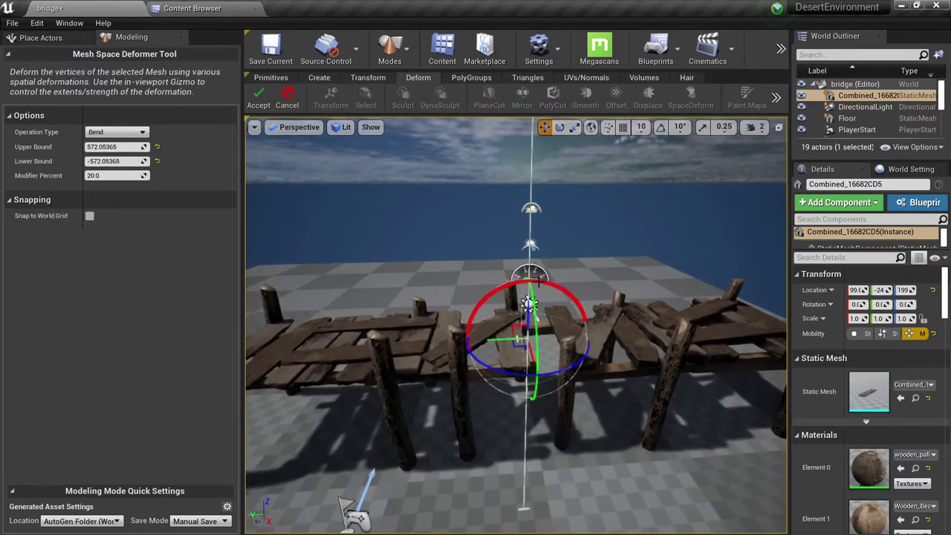
{"action": "left_click_drag", "start_coordinate": [551, 282], "coordinate": [567, 257]}
{"action": "right_click_drag", "start_coordinate": [567, 257], "coordinate": [578, 259]}
{"action": "left_click_drag", "start_coordinate": [587, 270], "coordinate": [604, 279]}
{"action": "right_click_drag", "start_coordinate": [604, 279], "coordinate": [594, 290]}
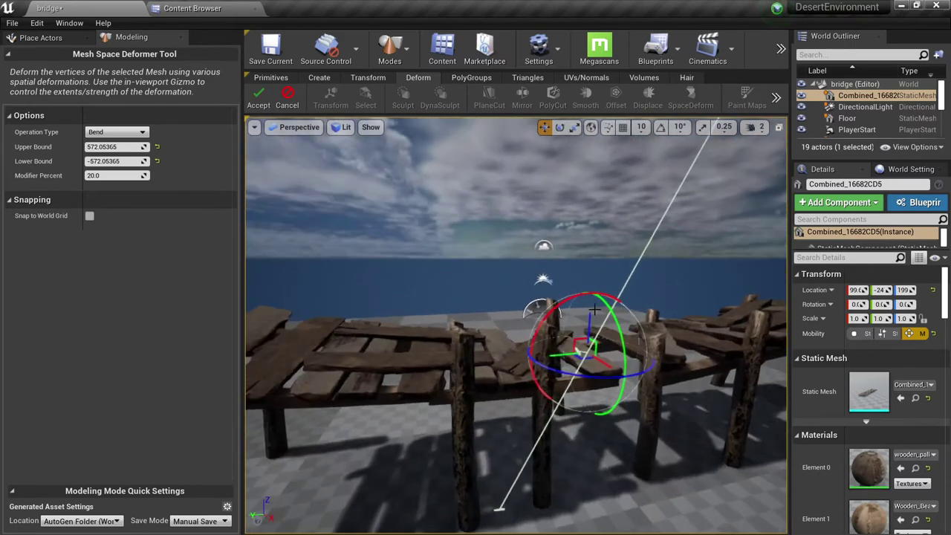
{"action": "left_click_drag", "start_coordinate": [589, 323], "coordinate": [589, 315]}
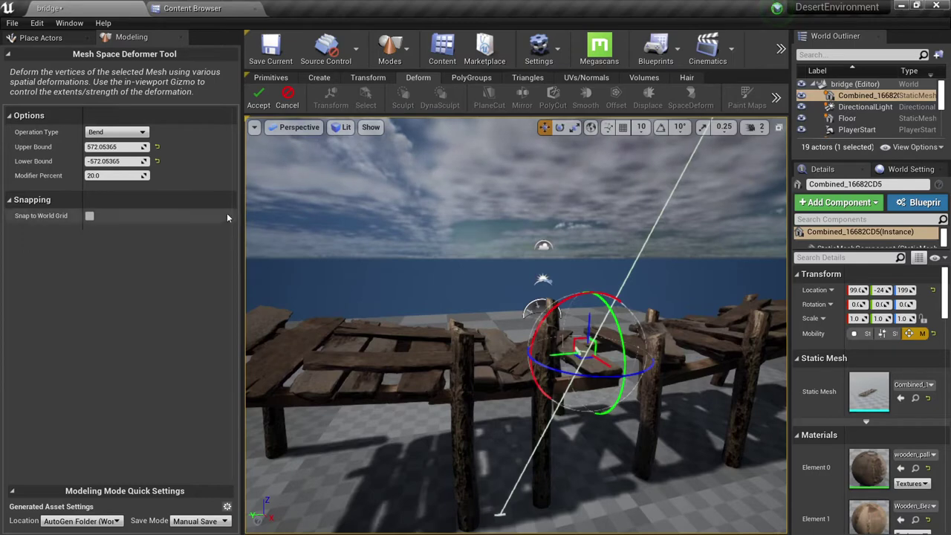
Set the bend's Modifier Percent to 30 and examine the deformed deck from the side and the end
{"action": "right_click_drag", "start_coordinate": [290, 221], "coordinate": [291, 225]}
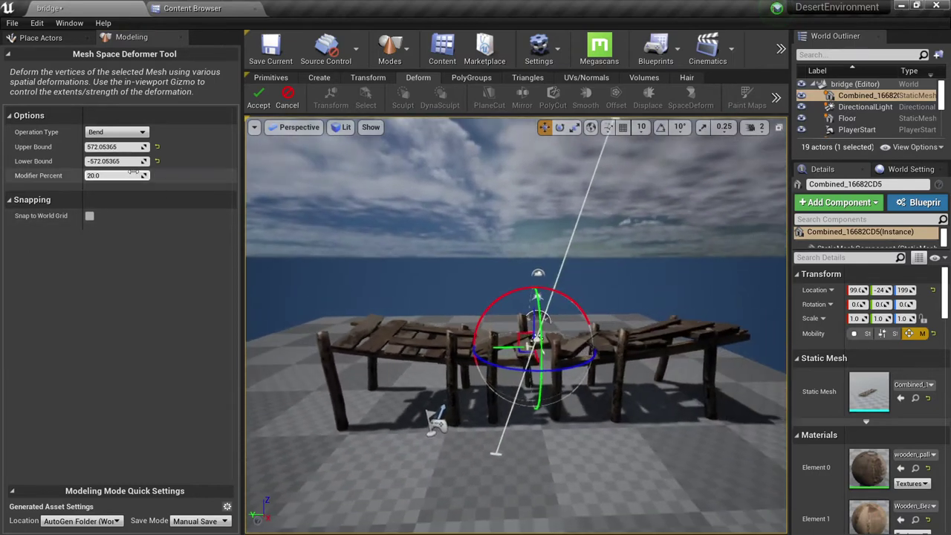
{"action": "type", "text": "30"}
{"action": "key", "text": "Return"}
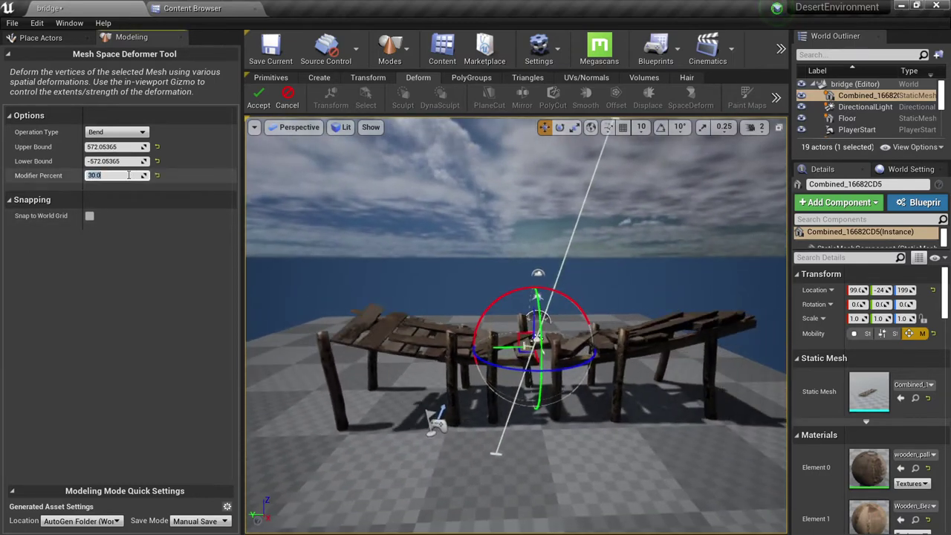
{"action": "right_click_drag", "start_coordinate": [297, 232], "coordinate": [401, 232]}
{"action": "right_click_drag", "start_coordinate": [282, 180], "coordinate": [282, 180]}
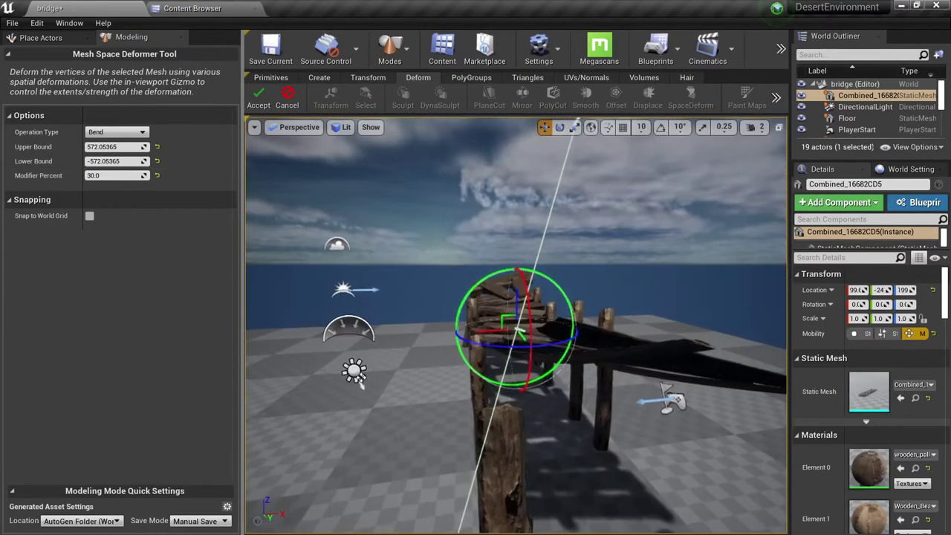
{"action": "right_click_drag", "start_coordinate": [388, 246], "coordinate": [391, 249]}
{"action": "right_click_drag", "start_coordinate": [475, 260], "coordinate": [480, 287]}
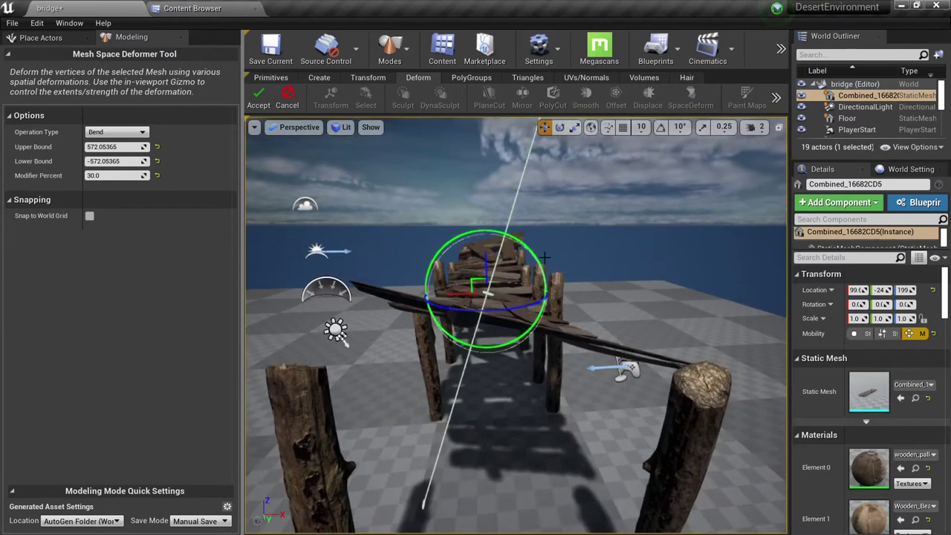
Try other orientations of the bend gizmo from the bridge's end, and cancel the deformation
{"action": "left_click_drag", "start_coordinate": [534, 253], "coordinate": [496, 264]}
{"action": "key", "text": "ctrl+z"}
{"action": "left_click_drag", "start_coordinate": [511, 307], "coordinate": [545, 299]}
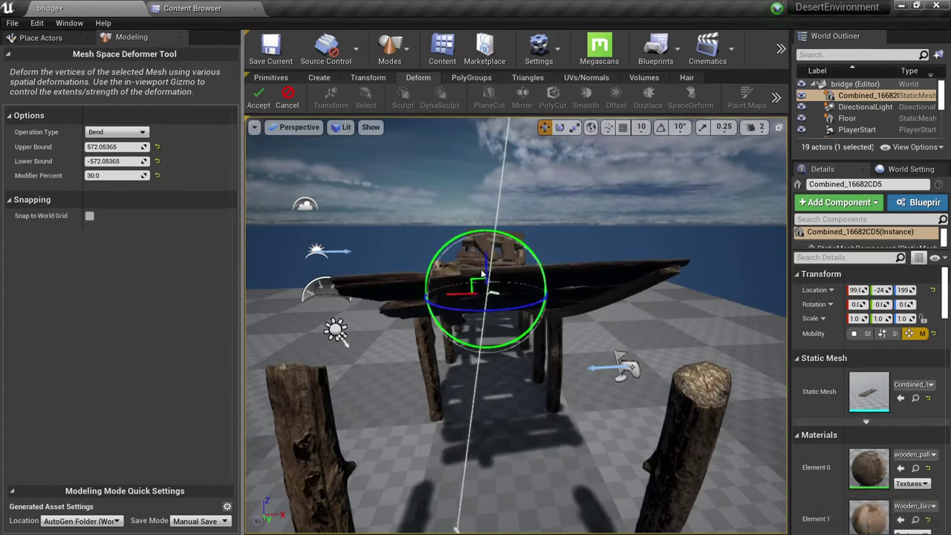
{"action": "left_click", "coordinate": [287, 96]}
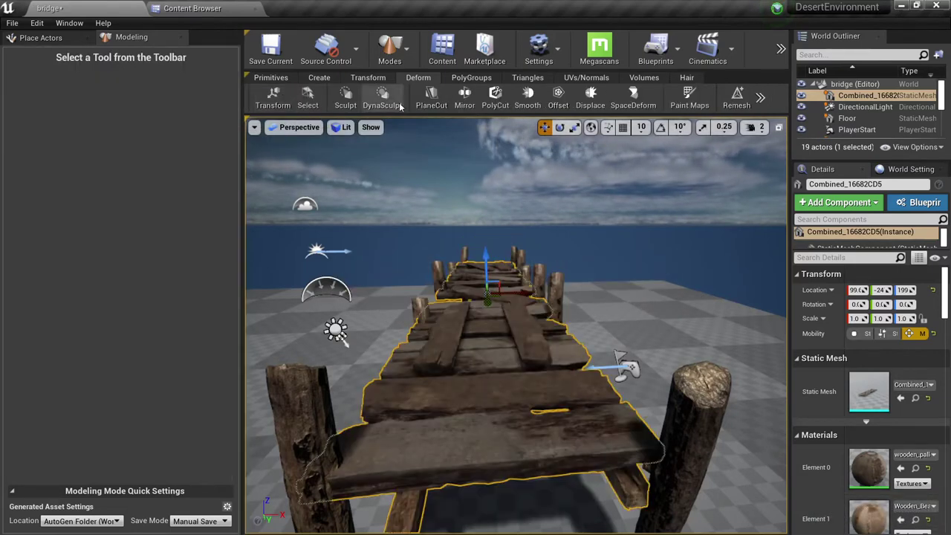
Restart the Mesh Space Deformer on the combined deck and rotate its gizmo so the bend makes the walkway sag lengthwise
{"action": "left_click", "coordinate": [644, 104]}
{"action": "mouse_move", "coordinate": [506, 304]}
{"action": "right_mouse_down"}
{"action": "mouse_move", "coordinate": [476, 300]}
{"action": "mouse_move", "coordinate": [506, 304]}
{"action": "right_mouse_up"}
{"action": "left_click_drag", "start_coordinate": [548, 349], "coordinate": [549, 371]}
{"action": "key", "text": "ctrl+z"}
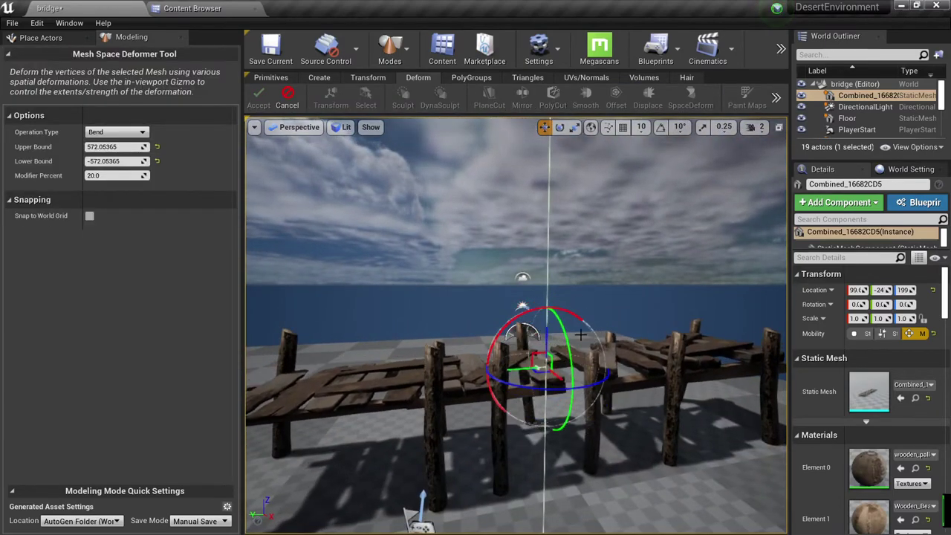
{"action": "right_click_drag", "start_coordinate": [579, 374], "coordinate": [553, 374]}
{"action": "left_click_drag", "start_coordinate": [540, 312], "coordinate": [564, 324]}
{"action": "right_click_drag", "start_coordinate": [564, 324], "coordinate": [589, 331]}
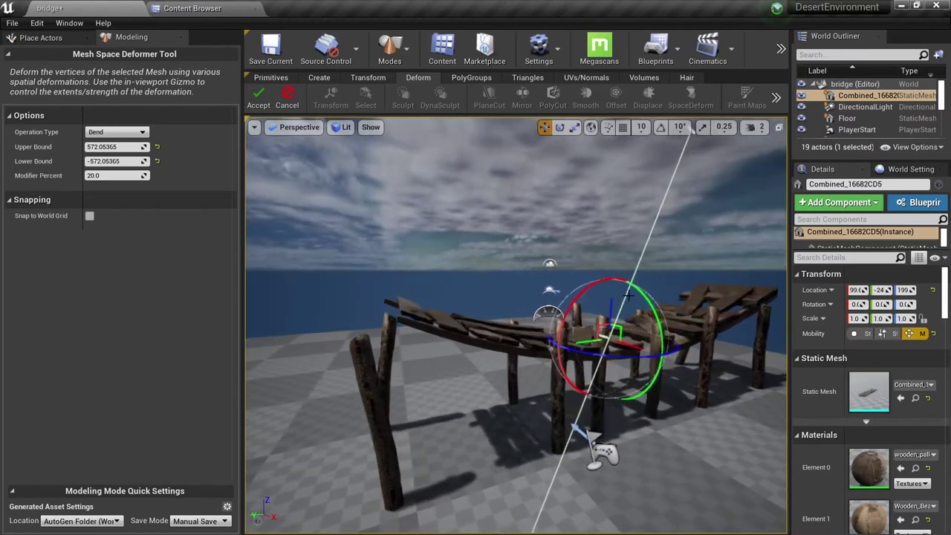
{"action": "left_click_drag", "start_coordinate": [655, 366], "coordinate": [651, 313]}
Set the bend's Modifier Percent to 10
{"action": "left_click", "coordinate": [130, 179]}
{"action": "type", "text": "10"}
{"action": "key", "text": "Return"}
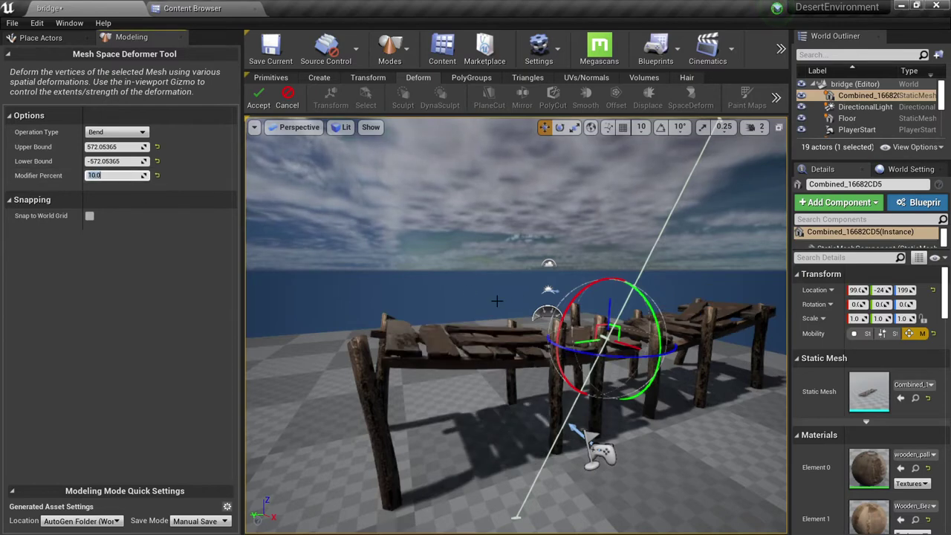
{"action": "right_click_drag", "start_coordinate": [475, 297], "coordinate": [455, 298]}
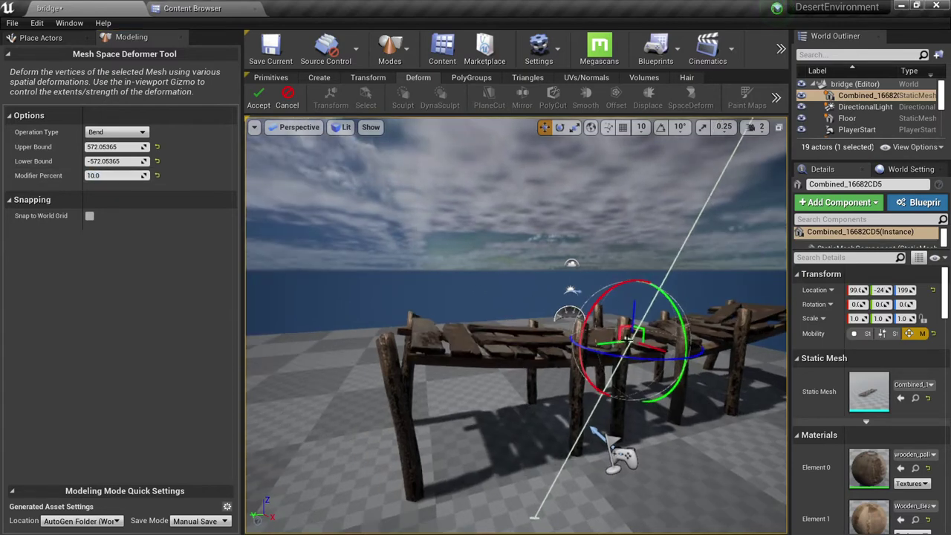
Adjust the bend's Upper Bound to about 593 with its gizmo and check the deck from the bridge's end
{"action": "left_click_drag", "start_coordinate": [633, 343], "coordinate": [636, 344]}
{"action": "right_click_drag", "start_coordinate": [691, 267], "coordinate": [705, 220]}
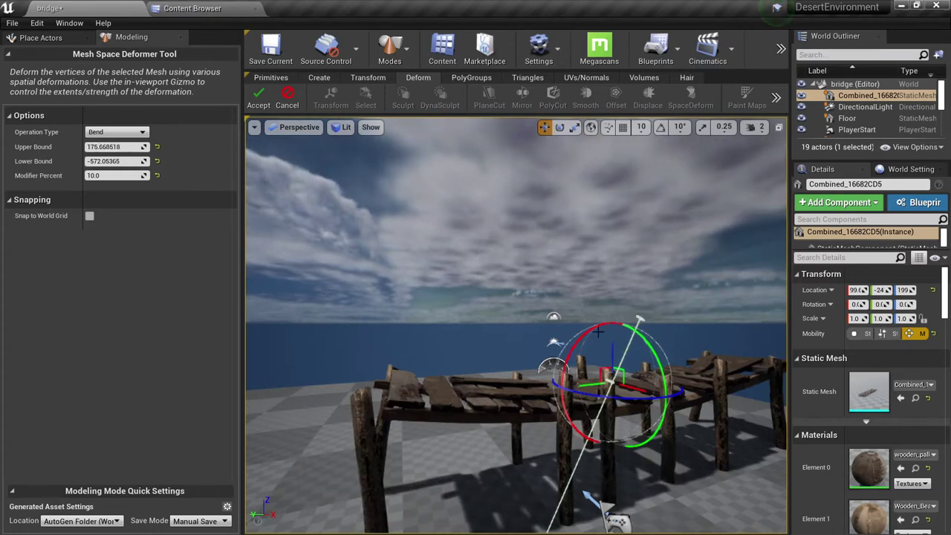
{"action": "left_click_drag", "start_coordinate": [671, 273], "coordinate": [706, 177]}
{"action": "left_click_drag", "start_coordinate": [676, 267], "coordinate": [446, 278], "text": "alt"}
{"action": "right_click_drag", "start_coordinate": [512, 297], "coordinate": [489, 292]}
Set the bend's Modifier Percent to 15 and accept the deformation
{"action": "left_click", "coordinate": [126, 175]}
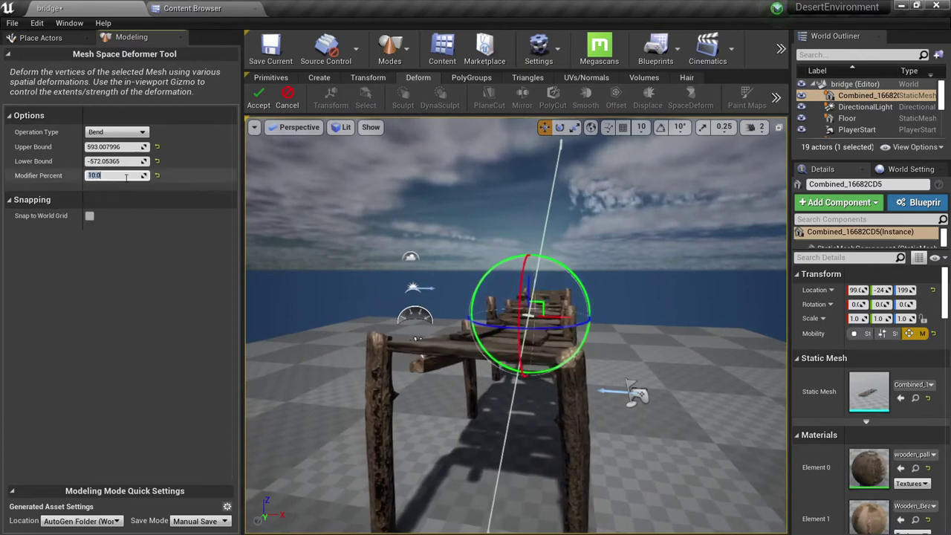
{"action": "type", "text": "1"}
{"action": "key", "text": "Return"}
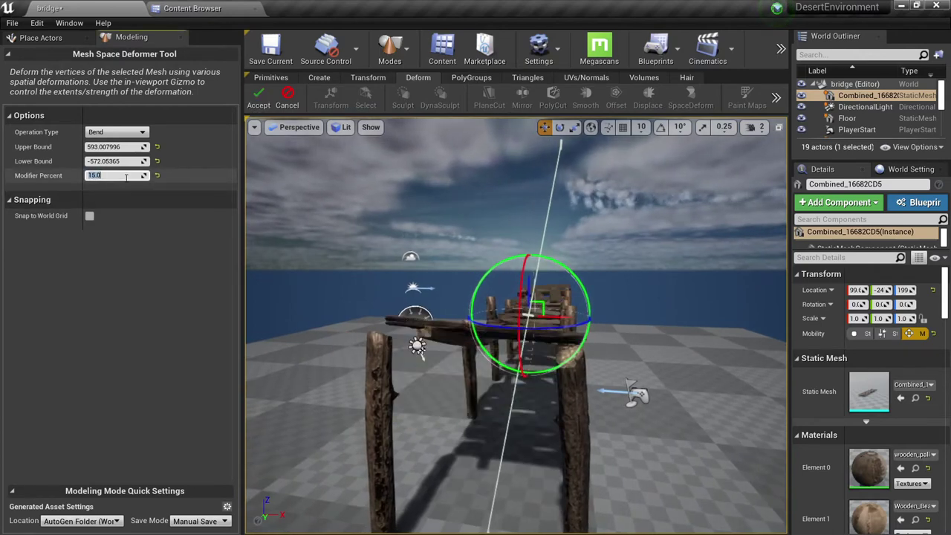
{"action": "right_click_drag", "start_coordinate": [401, 297], "coordinate": [217, 282]}
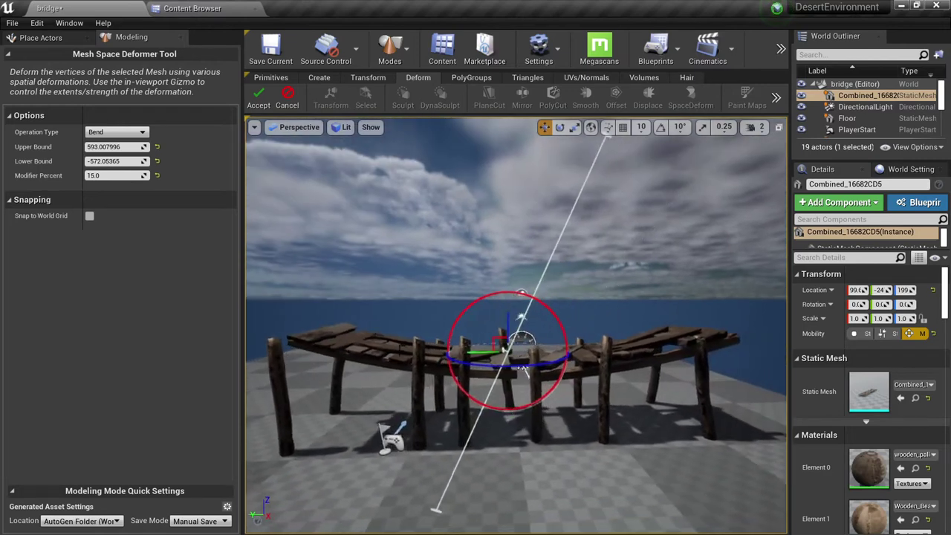
{"action": "left_click", "coordinate": [259, 100]}
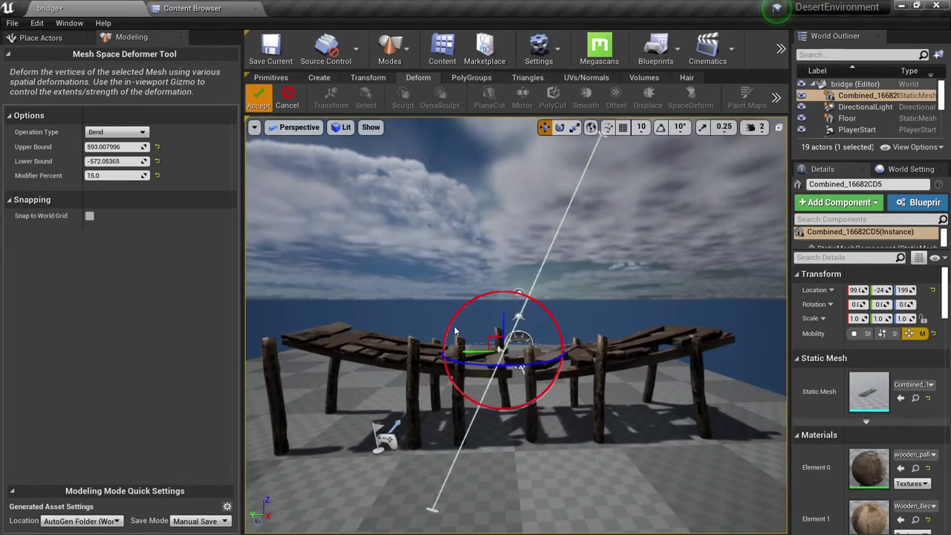
{"action": "right_click_drag", "start_coordinate": [469, 352], "coordinate": [415, 385]}
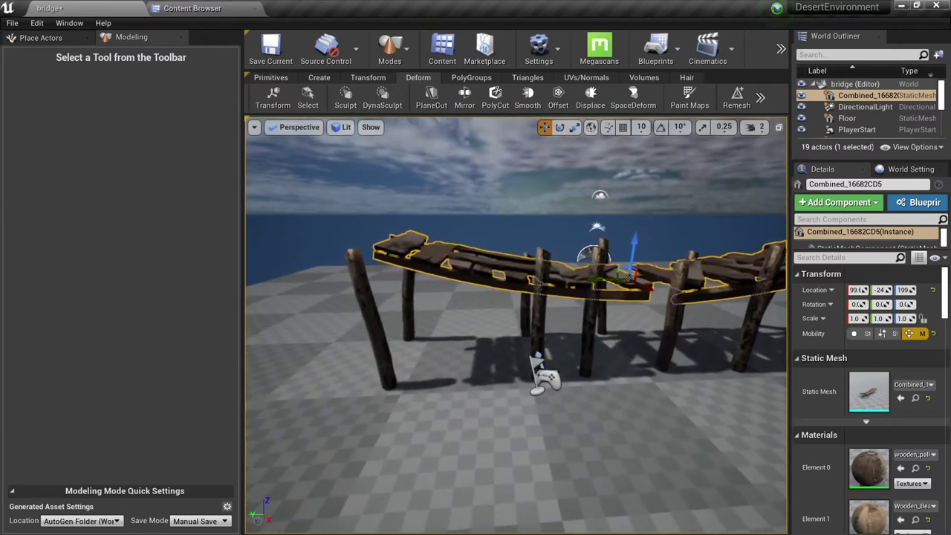
Raise the two posts at one end of the bridge and the two neighbouring front posts to follow the curved deck
{"action": "left_click", "coordinate": [368, 304]}
{"action": "left_click", "coordinate": [405, 316], "text": "ctrl"}
{"action": "left_click_drag", "start_coordinate": [382, 302], "coordinate": [442, 282]}
{"action": "key", "text": "Escape"}
{"action": "right_click_drag", "start_coordinate": [443, 312], "coordinate": [486, 289]}
{"action": "left_click", "coordinate": [467, 327]}
{"action": "left_click", "coordinate": [420, 313], "text": "ctrl"}
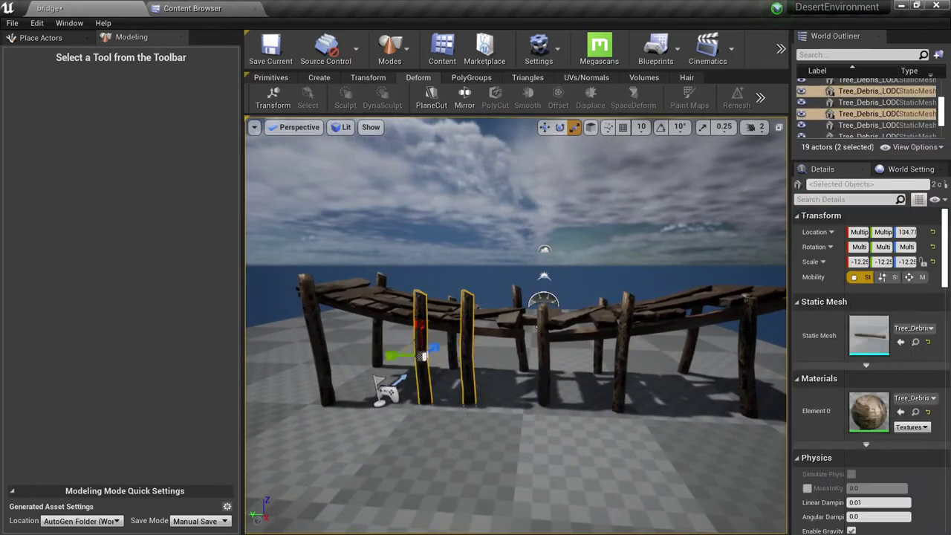
{"action": "left_click_drag", "start_coordinate": [420, 329], "coordinate": [424, 322]}
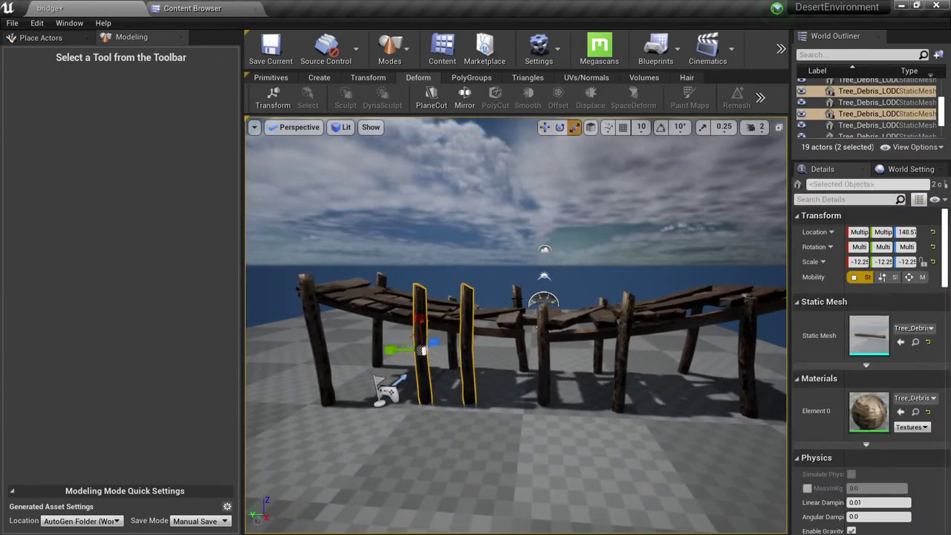
Select all support posts by their shared material and raise them together relative to the deck
{"action": "left_click", "coordinate": [519, 335], "text": "ctrl"}
{"action": "right_click", "coordinate": [470, 319]}
{"action": "mouse_move", "coordinate": [548, 298]}
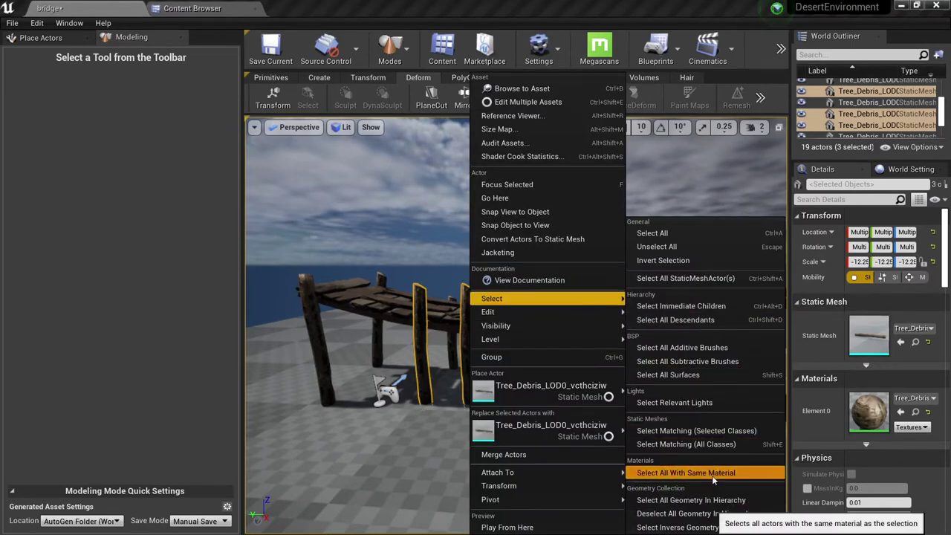
{"action": "left_click", "coordinate": [686, 473]}
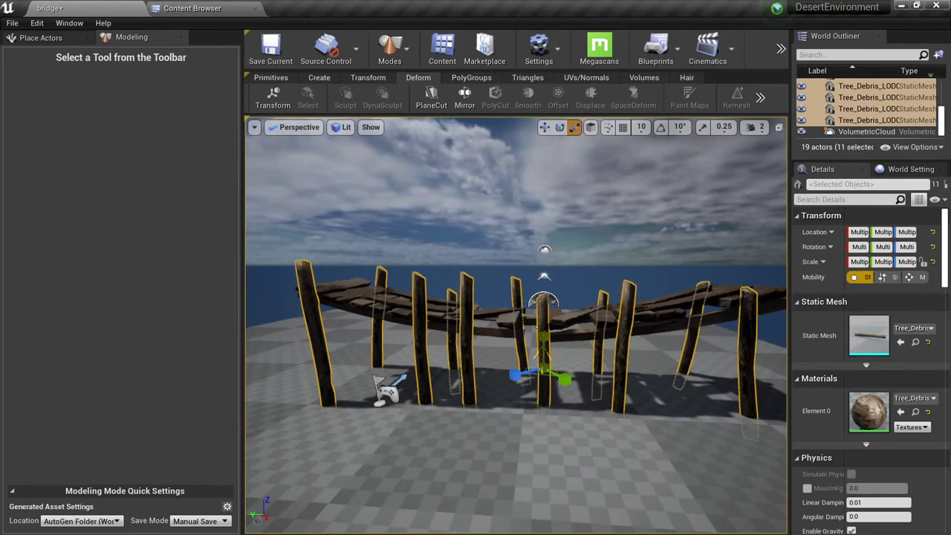
{"action": "key", "text": "Escape"}
Enlarge the two posts at the other end of the bridge slightly and shift them beside the deck
{"action": "key", "text": "s"}
{"action": "right_click_drag", "start_coordinate": [550, 329], "coordinate": [586, 311]}
{"action": "key", "text": "w"}
{"action": "key", "text": "d"}
{"action": "right_click_drag", "start_coordinate": [529, 343], "coordinate": [494, 367]}
{"action": "left_click", "coordinate": [514, 351]}
{"action": "key", "text": "e"}
{"action": "left_click", "coordinate": [539, 358], "text": "ctrl"}
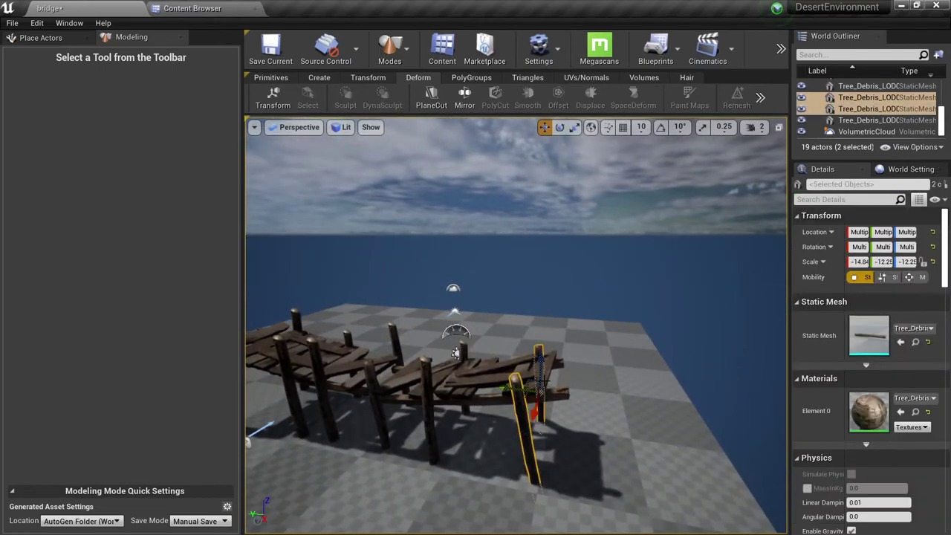
{"action": "key", "text": "e"}
{"action": "right_click_drag", "start_coordinate": [539, 431], "coordinate": [541, 486]}
{"action": "key", "text": "w"}
{"action": "left_click_drag", "start_coordinate": [548, 345], "coordinate": [554, 344]}
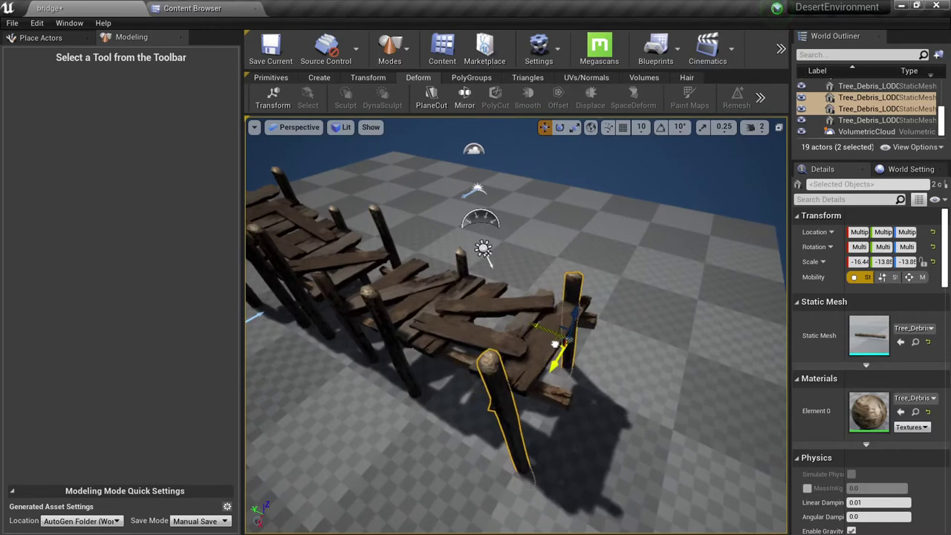
{"action": "key", "text": "Escape"}
Try the Mesh Selection Tool on the combined deck with the selection mode set to All Connected
{"action": "left_click", "coordinate": [487, 301]}
{"action": "key", "text": "w"}
{"action": "right_click_drag", "start_coordinate": [487, 302], "coordinate": [545, 297]}
{"action": "key", "text": "s"}
{"action": "key", "text": "w"}
{"action": "right_click_drag", "start_coordinate": [420, 186], "coordinate": [413, 214]}
{"action": "key", "text": "s"}
{"action": "right_click_drag", "start_coordinate": [575, 292], "coordinate": [577, 279]}
{"action": "key", "text": "w"}
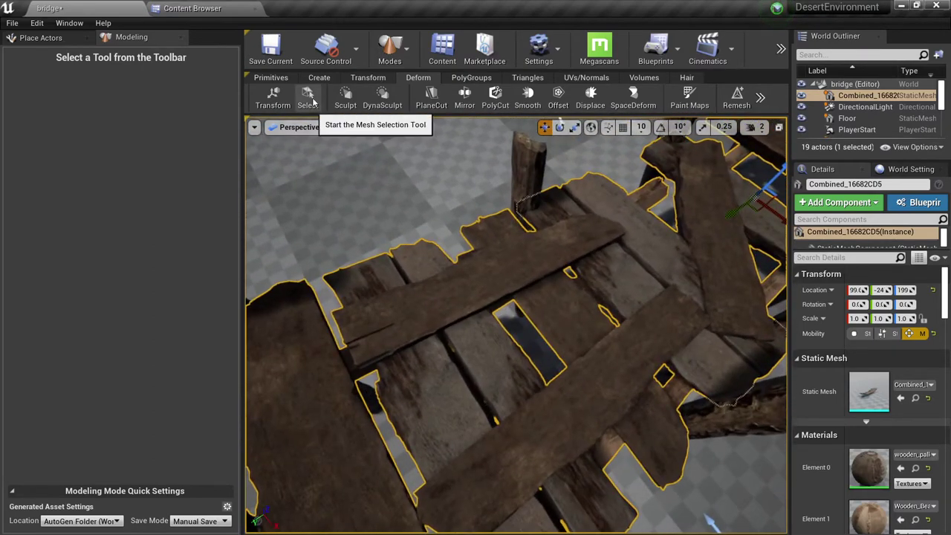
{"action": "scroll", "coordinate": [475, 251], "scroll_direction": "down", "scroll_amount": 5}
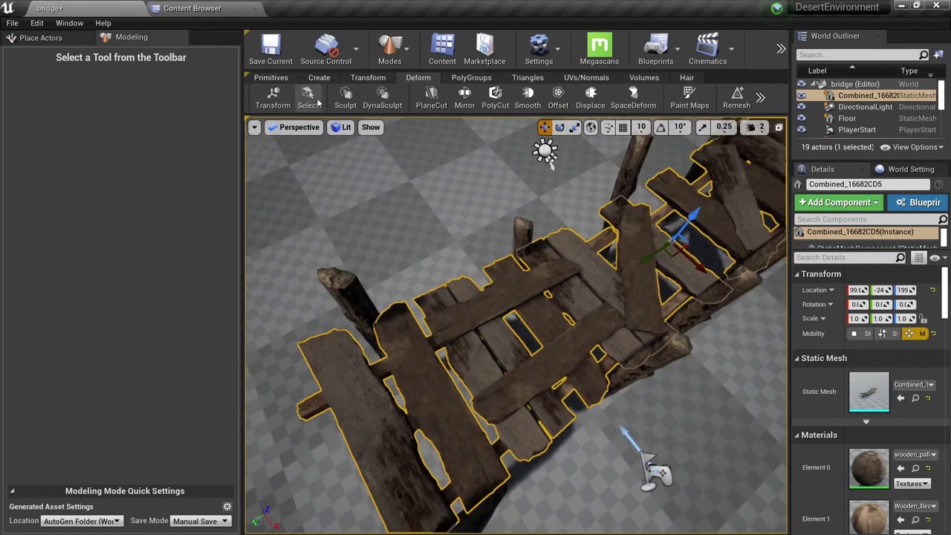
{"action": "left_click", "coordinate": [307, 102]}
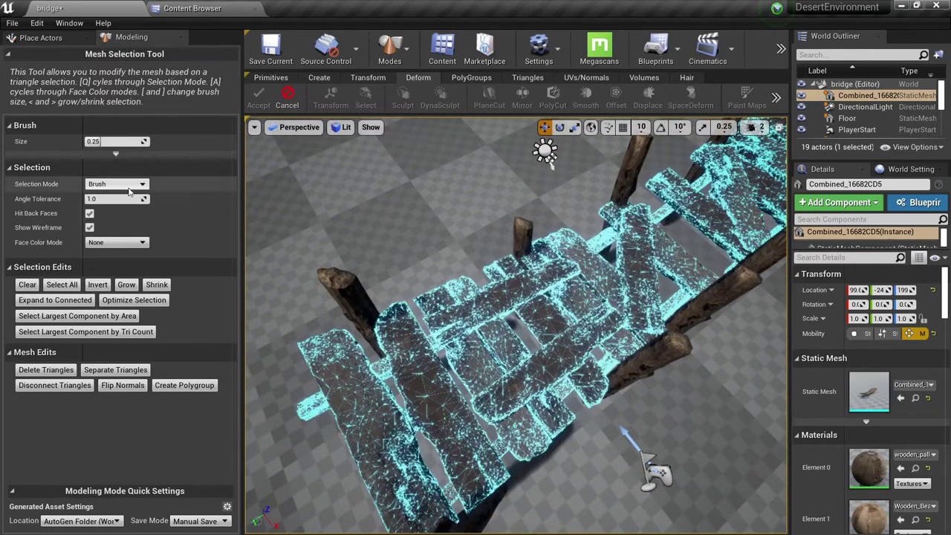
{"action": "left_click", "coordinate": [128, 184]}
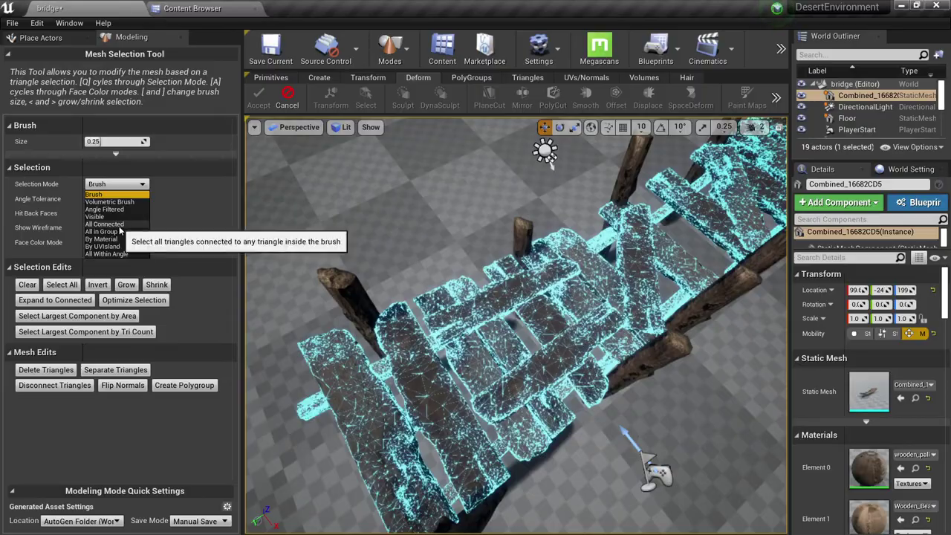
{"action": "left_click", "coordinate": [105, 224]}
{"action": "mouse_move", "coordinate": [511, 348]}
{"action": "right_mouse_down"}
{"action": "mouse_move", "coordinate": [446, 230]}
{"action": "mouse_move", "coordinate": [431, 260]}
{"action": "mouse_move", "coordinate": [468, 327]}
{"action": "mouse_move", "coordinate": [494, 349]}
{"action": "mouse_move", "coordinate": [446, 371]}
{"action": "mouse_move", "coordinate": [520, 349]}
{"action": "mouse_move", "coordinate": [508, 341]}
{"action": "right_mouse_up"}
{"action": "mouse_move", "coordinate": [577, 357]}
{"action": "right_mouse_down"}
{"action": "mouse_move", "coordinate": [616, 357]}
{"action": "mouse_move", "coordinate": [613, 345]}
{"action": "mouse_move", "coordinate": [632, 379]}
{"action": "mouse_move", "coordinate": [662, 353]}
{"action": "mouse_move", "coordinate": [672, 305]}
{"action": "mouse_move", "coordinate": [663, 327]}
{"action": "mouse_move", "coordinate": [674, 322]}
{"action": "mouse_move", "coordinate": [653, 292]}
{"action": "mouse_move", "coordinate": [494, 340]}
{"action": "right_mouse_up"}
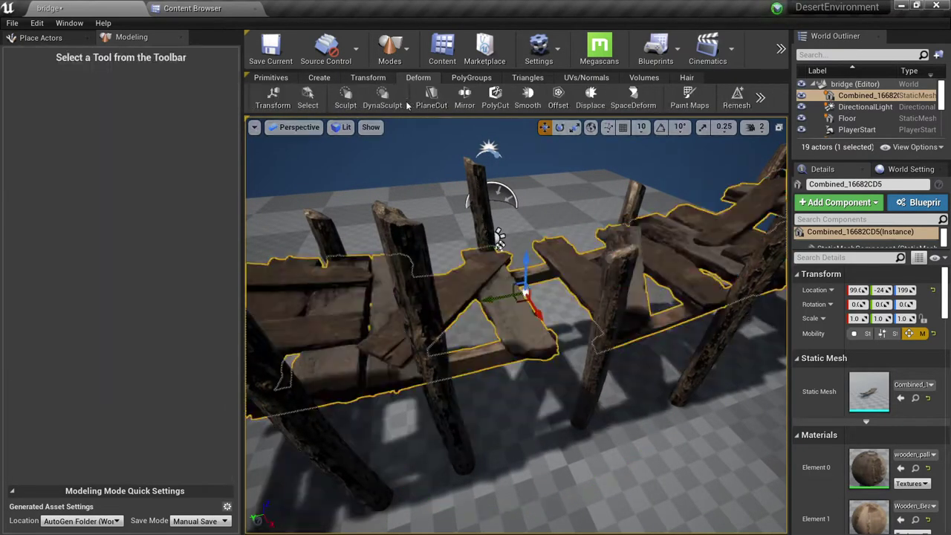
Start the Mesh Vertex Sculpt Tool on the deck with the Move brush type
{"action": "left_click", "coordinate": [321, 78]}
{"action": "left_click", "coordinate": [420, 78]}
{"action": "left_click", "coordinate": [345, 95]}
{"action": "left_click", "coordinate": [116, 202]}
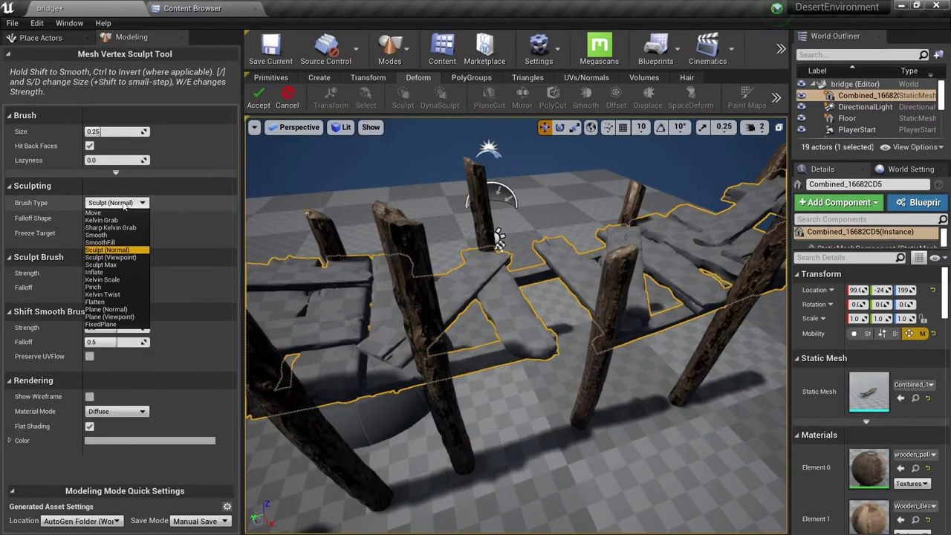
{"action": "left_click", "coordinate": [112, 214]}
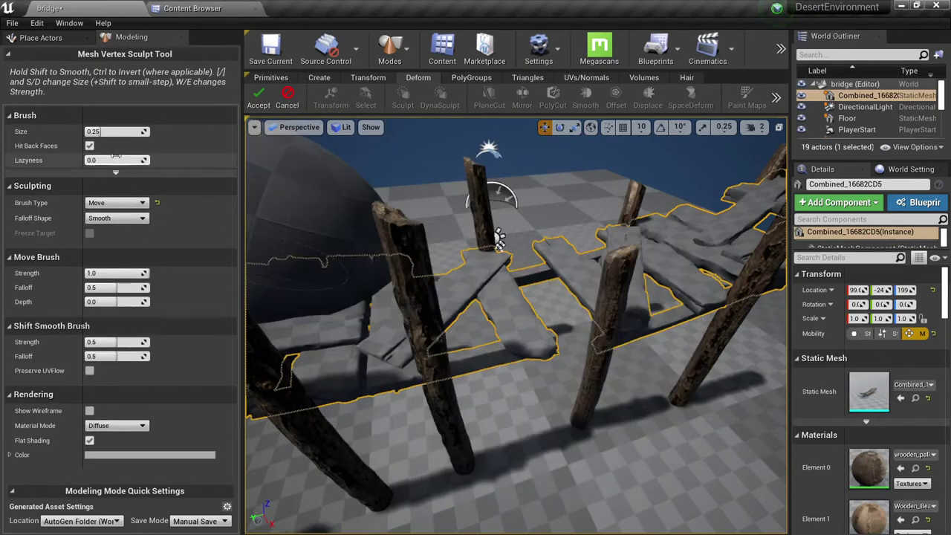
Reshape the deck's planks with the Move sculpt brush and accept the sculpt
{"action": "right_click_drag", "start_coordinate": [550, 319], "coordinate": [583, 352]}
{"action": "key", "text": "w"}
{"action": "scroll", "coordinate": [583, 353], "scroll_direction": "down", "scroll_amount": 5}
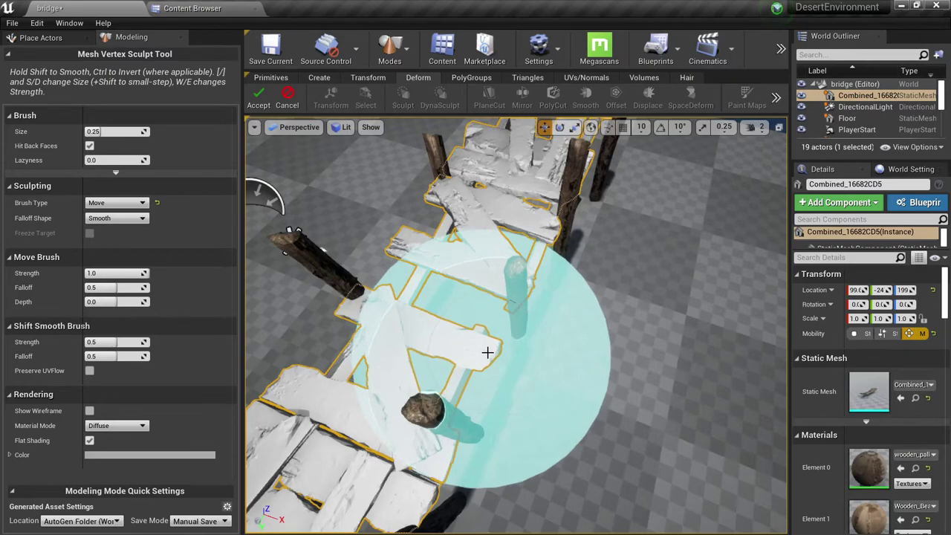
{"action": "left_click_drag", "start_coordinate": [442, 320], "coordinate": [379, 230], "text": "alt"}
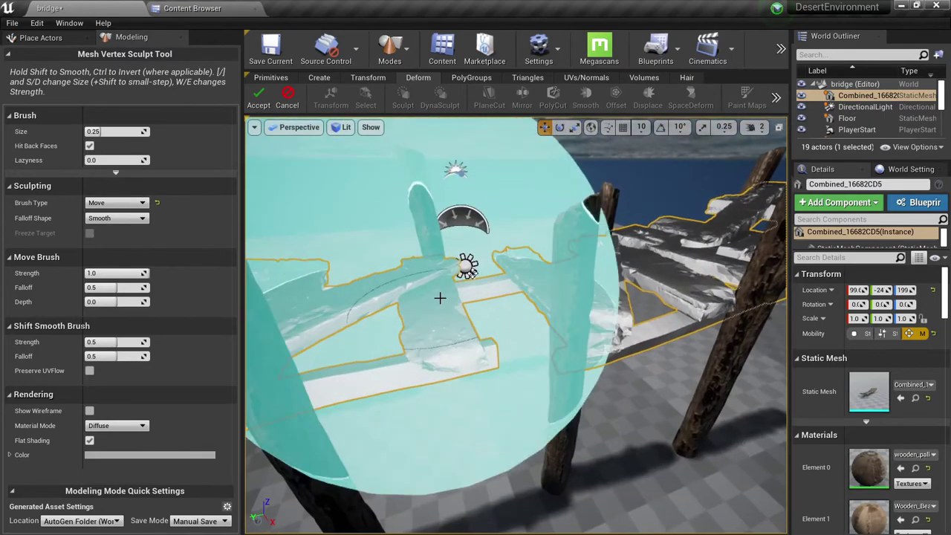
{"action": "mouse_move", "coordinate": [438, 314]}
{"action": "left_mouse_down", "text": "alt"}
{"action": "mouse_move", "coordinate": [443, 345]}
{"action": "mouse_move", "coordinate": [476, 352]}
{"action": "mouse_move", "coordinate": [414, 331]}
{"action": "left_mouse_up", "text": "alt"}
{"action": "mouse_move", "coordinate": [440, 316]}
{"action": "right_mouse_down"}
{"action": "mouse_move", "coordinate": [505, 319]}
{"action": "mouse_move", "coordinate": [525, 343]}
{"action": "mouse_move", "coordinate": [572, 336]}
{"action": "right_mouse_up"}
{"action": "right_click_drag", "start_coordinate": [504, 348], "coordinate": [615, 329]}
{"action": "mouse_move", "coordinate": [563, 264]}
{"action": "left_mouse_down"}
{"action": "mouse_move", "coordinate": [555, 223]}
{"action": "mouse_move", "coordinate": [557, 242]}
{"action": "mouse_move", "coordinate": [546, 251]}
{"action": "left_mouse_up"}
{"action": "mouse_move", "coordinate": [546, 251]}
{"action": "right_mouse_down"}
{"action": "mouse_move", "coordinate": [445, 249]}
{"action": "mouse_move", "coordinate": [419, 261]}
{"action": "mouse_move", "coordinate": [342, 184]}
{"action": "right_mouse_up"}
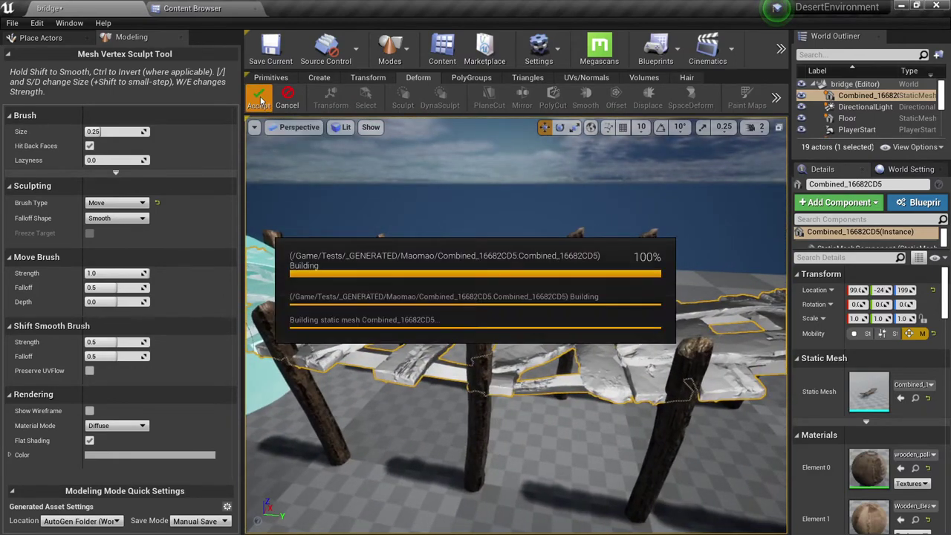
Lower the sculpted deck slightly between its posts and review the bridge from its ends
{"action": "mouse_move", "coordinate": [413, 178]}
{"action": "right_mouse_down"}
{"action": "mouse_move", "coordinate": [398, 212]}
{"action": "mouse_move", "coordinate": [345, 219]}
{"action": "mouse_move", "coordinate": [283, 179]}
{"action": "right_mouse_up"}
{"action": "right_click_drag", "start_coordinate": [416, 298], "coordinate": [313, 238]}
{"action": "key", "text": "Escape"}
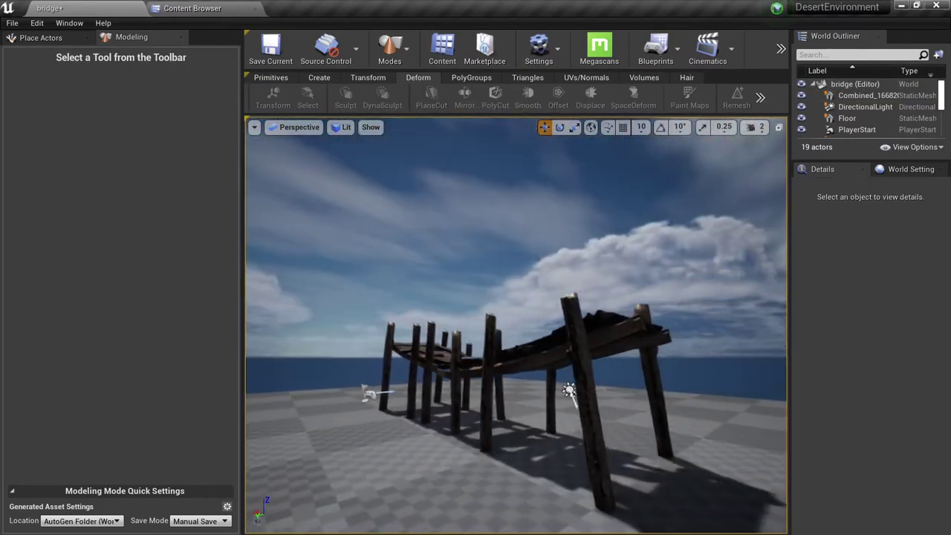
{"action": "left_click", "coordinate": [560, 390]}
{"action": "key", "text": "Escape"}
{"action": "right_click_drag", "start_coordinate": [473, 346], "coordinate": [420, 340]}
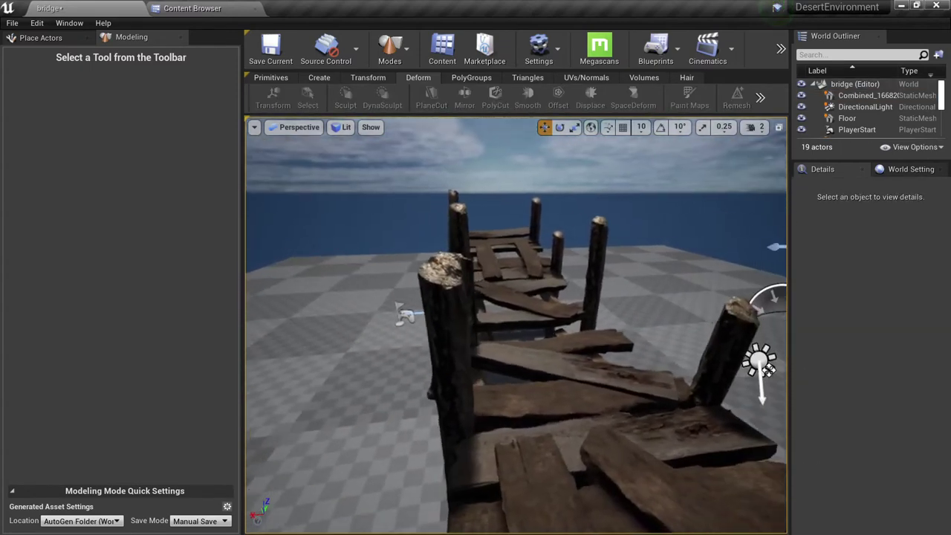
Select the deck and display the level in wireframe to examine its mesh density
{"action": "left_click", "coordinate": [497, 298]}
{"action": "key", "text": "alt+2"}
{"action": "mouse_move", "coordinate": [497, 298]}
{"action": "right_mouse_down"}
{"action": "mouse_move", "coordinate": [517, 338]}
{"action": "mouse_move", "coordinate": [524, 316]}
{"action": "mouse_move", "coordinate": [511, 325]}
{"action": "right_mouse_up"}
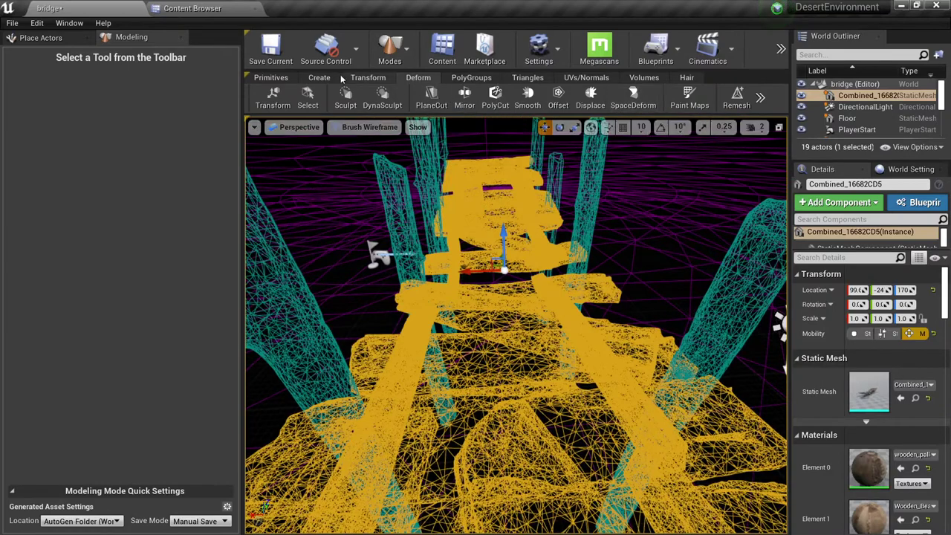
Examine the deck's geometry with the Mesh Inspector Tool, toggling UV seams and polygon borders, and close the tool
{"action": "left_click", "coordinate": [468, 77]}
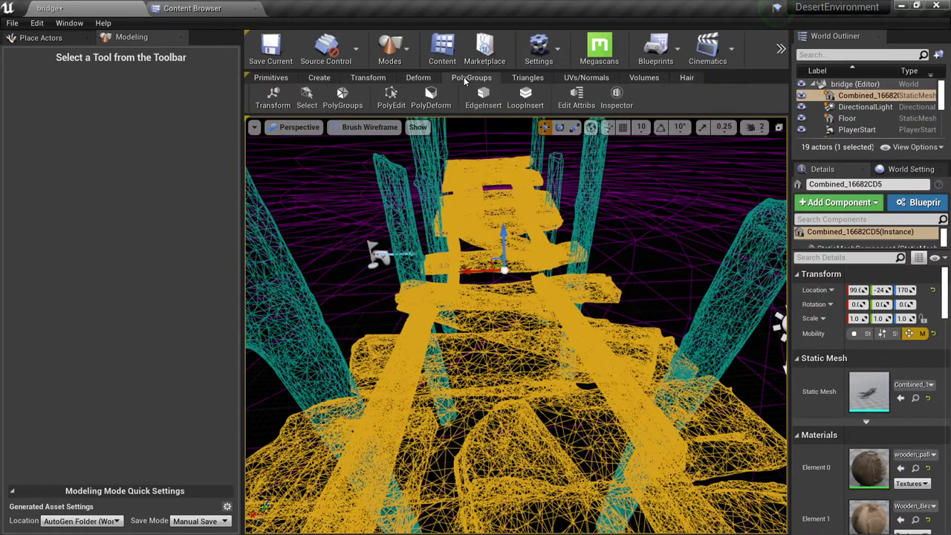
{"action": "left_click", "coordinate": [616, 104]}
{"action": "right_click_drag", "start_coordinate": [518, 321], "coordinate": [587, 364]}
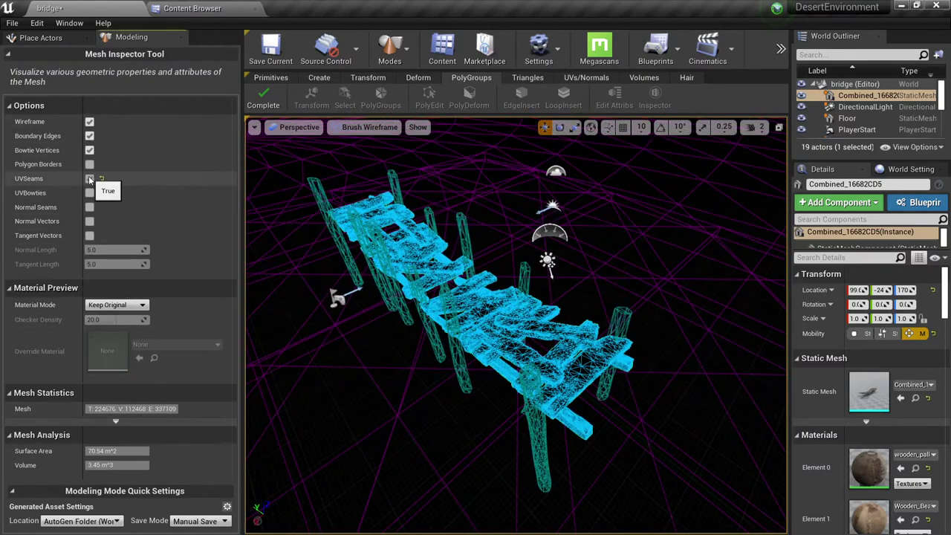
{"action": "left_click", "coordinate": [89, 164]}
{"action": "right_click_drag", "start_coordinate": [480, 257], "coordinate": [438, 238]}
{"action": "left_click", "coordinate": [480, 257]}
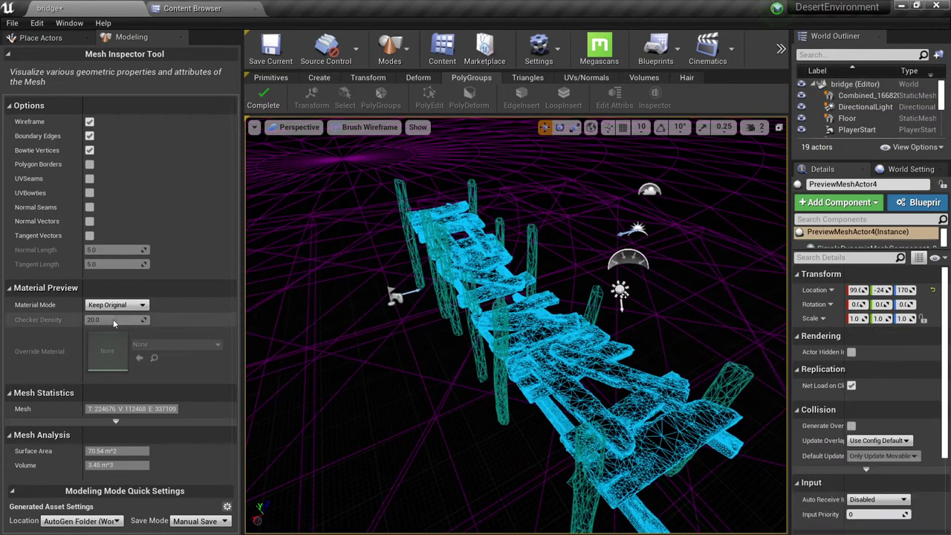
{"action": "right_click_drag", "start_coordinate": [563, 253], "coordinate": [564, 198]}
{"action": "key", "text": "Escape"}
Open the deck's static mesh asset in its own editor and examine its geometry in wireframe
{"action": "left_click", "coordinate": [474, 343]}
{"action": "double_click", "coordinate": [878, 394]}
{"action": "scroll", "coordinate": [285, 333], "scroll_direction": "down", "scroll_amount": 6}
{"action": "mouse_move", "coordinate": [301, 329]}
{"action": "left_mouse_down"}
{"action": "mouse_move", "coordinate": [260, 309]}
{"action": "mouse_move", "coordinate": [302, 328]}
{"action": "mouse_move", "coordinate": [305, 346]}
{"action": "mouse_move", "coordinate": [275, 334]}
{"action": "left_mouse_up"}
{"action": "scroll", "coordinate": [302, 327], "scroll_direction": "up", "scroll_amount": 4}
{"action": "key", "text": "alt+2"}
{"action": "scroll", "coordinate": [298, 342], "scroll_direction": "down", "scroll_amount": 8}
{"action": "key", "text": "alt+4"}
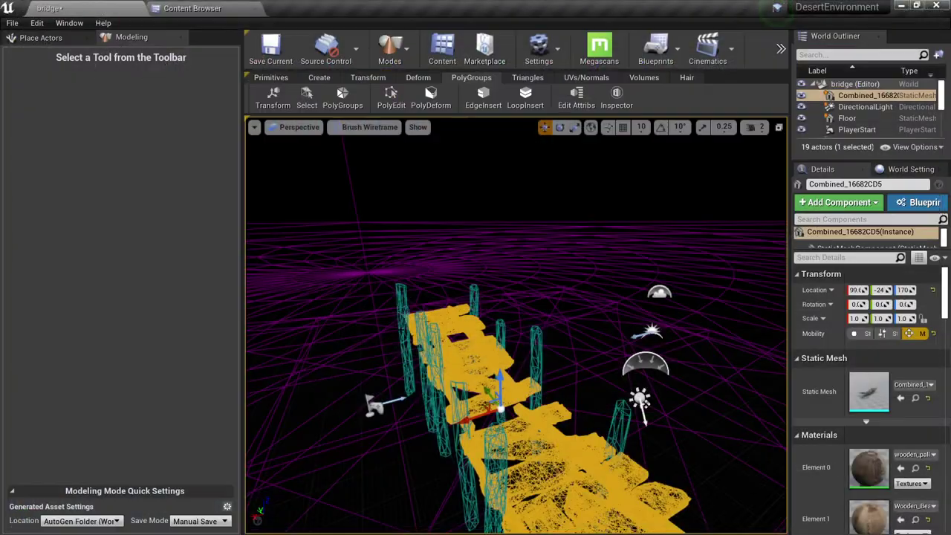
Return the level view to lit shading and bring up the Deform modeling tools for the selected deck
{"action": "left_click_drag", "start_coordinate": [513, 327], "coordinate": [527, 335]}
{"action": "key", "text": "alt+4"}
{"action": "mouse_move", "coordinate": [516, 325]}
{"action": "right_mouse_down"}
{"action": "mouse_move", "coordinate": [560, 315]}
{"action": "mouse_move", "coordinate": [526, 315]}
{"action": "right_mouse_up"}
{"action": "right_click_drag", "start_coordinate": [587, 358], "coordinate": [604, 374]}
{"action": "right_click_drag", "start_coordinate": [570, 339], "coordinate": [569, 339]}
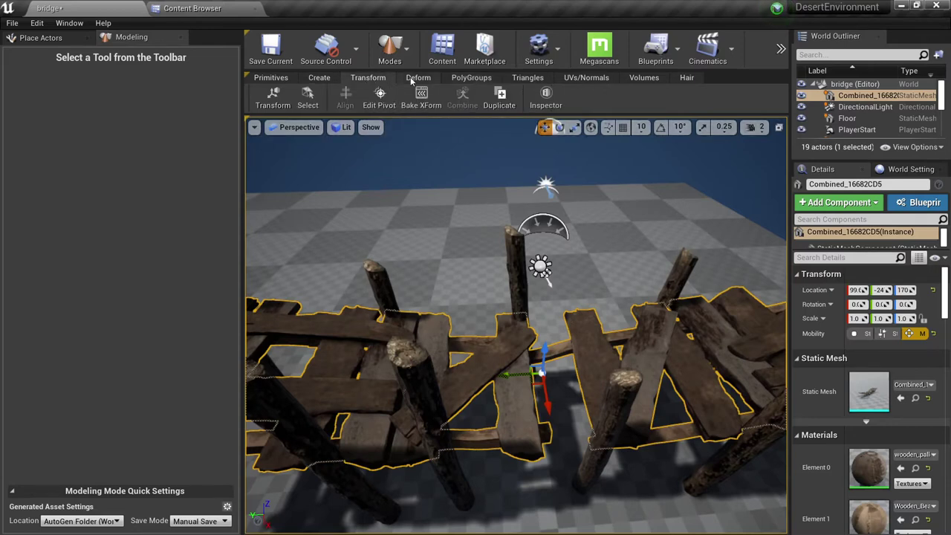
{"action": "left_click", "coordinate": [412, 78]}
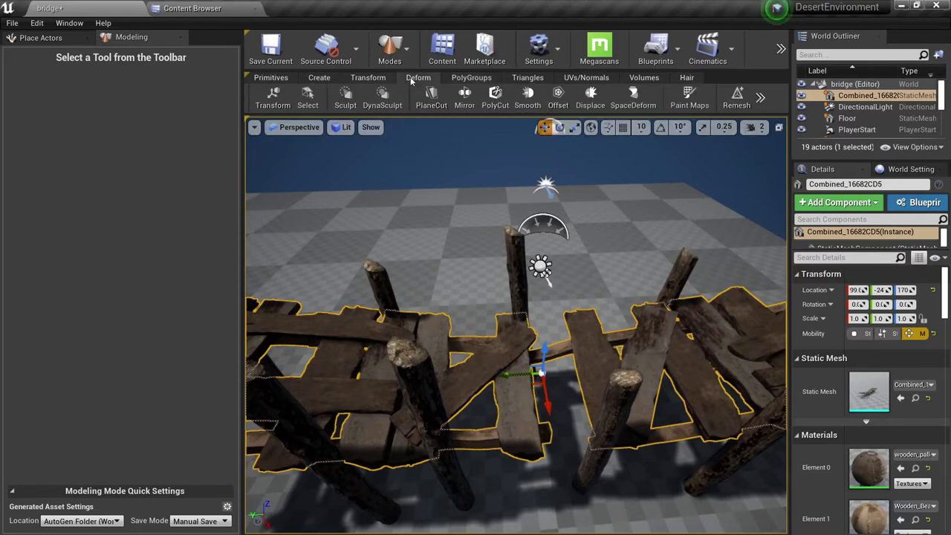
Start the Simplify Mesh Tool on the selected bridge deck and enter a target percentage of 25
{"action": "left_click", "coordinate": [522, 77]}
{"action": "left_click_drag", "start_coordinate": [505, 282], "coordinate": [647, 327], "text": "alt"}
{"action": "key", "text": "alt+3"}
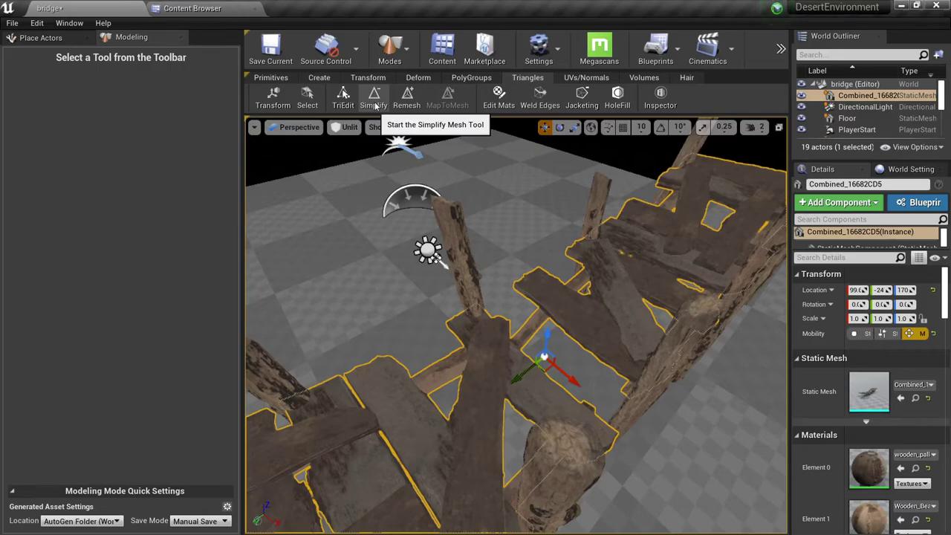
{"action": "left_click", "coordinate": [375, 104]}
{"action": "right_click_drag", "start_coordinate": [461, 282], "coordinate": [520, 312]}
{"action": "key", "text": "alt+4"}
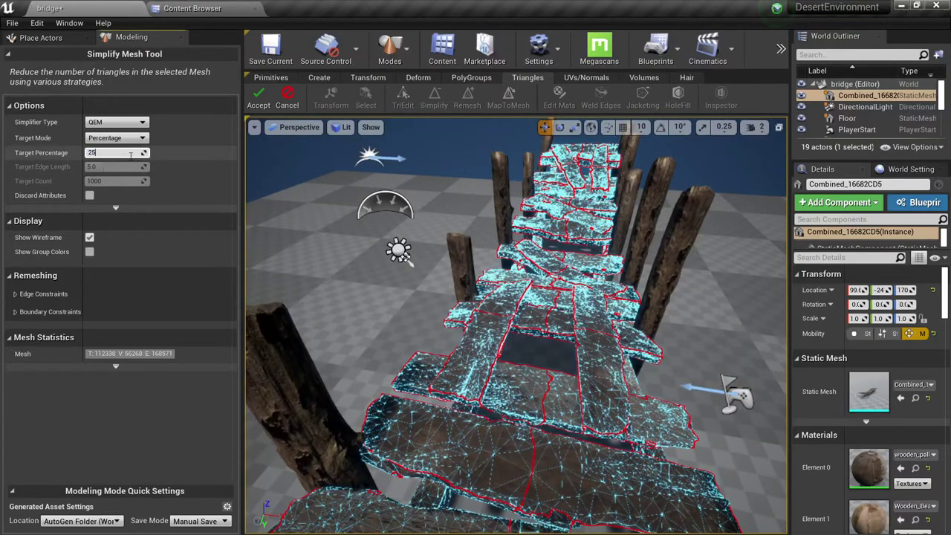
Try target percentages of 10 and 15 for the deck simplification and examine the planks' wireframe up close
{"action": "right_click_drag", "start_coordinate": [468, 397], "coordinate": [479, 420]}
{"action": "key", "text": "s"}
{"action": "key", "text": "w"}
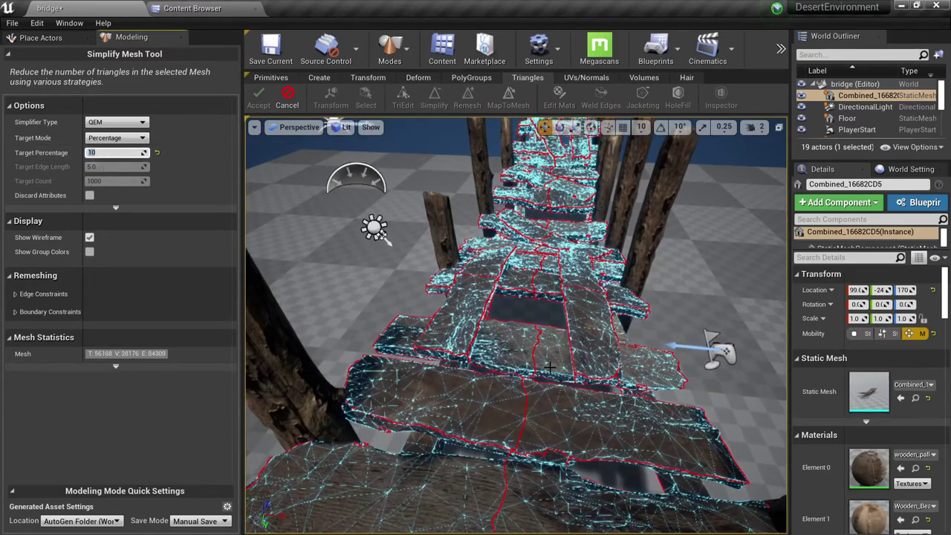
{"action": "right_click_drag", "start_coordinate": [576, 358], "coordinate": [364, 312]}
{"action": "key", "text": "s"}
{"action": "key", "text": "w"}
{"action": "key", "text": "d"}
{"action": "key", "text": "s"}
{"action": "left_click", "coordinate": [132, 151]}
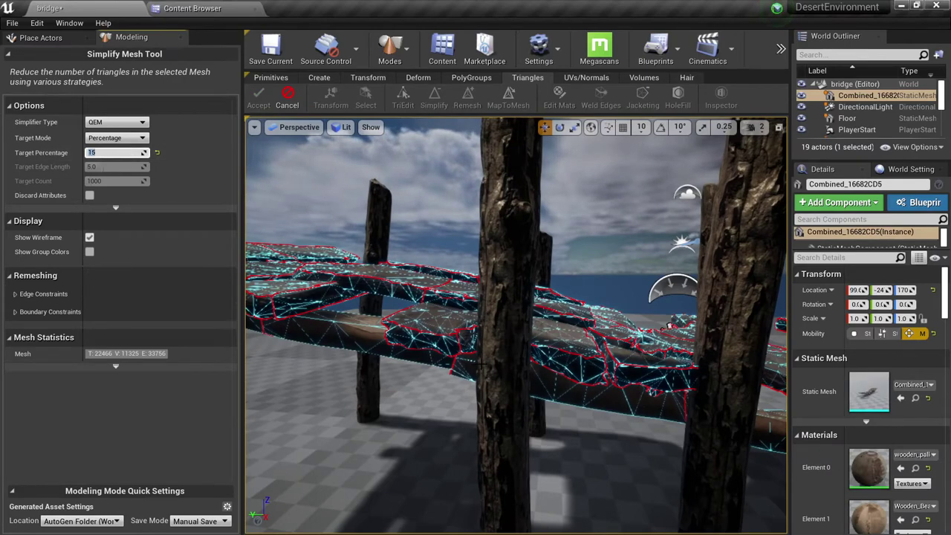
Set the simplification's target percentage to 20 and accept the reduced deck mesh
{"action": "key", "text": "s"}
{"action": "right_click_drag", "start_coordinate": [454, 332], "coordinate": [453, 342]}
{"action": "left_click", "coordinate": [124, 152]}
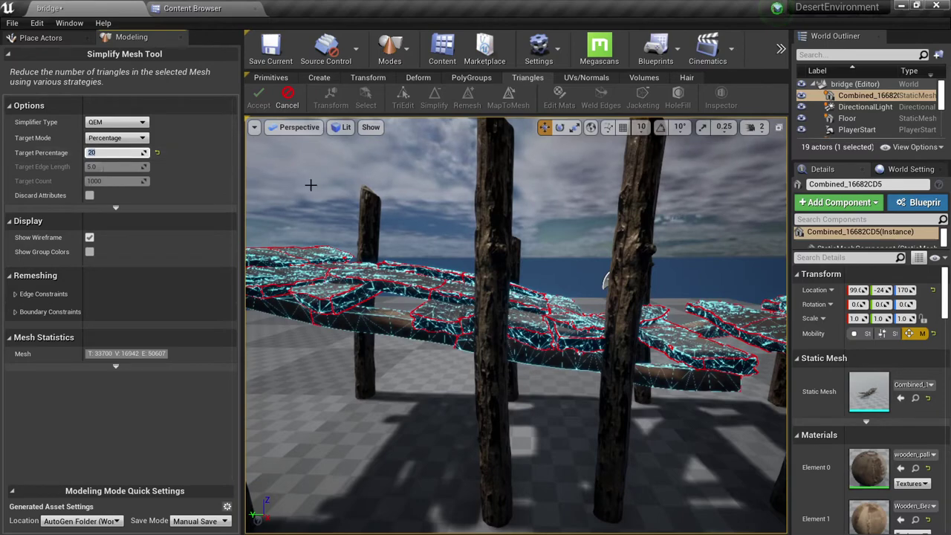
{"action": "left_click", "coordinate": [257, 95]}
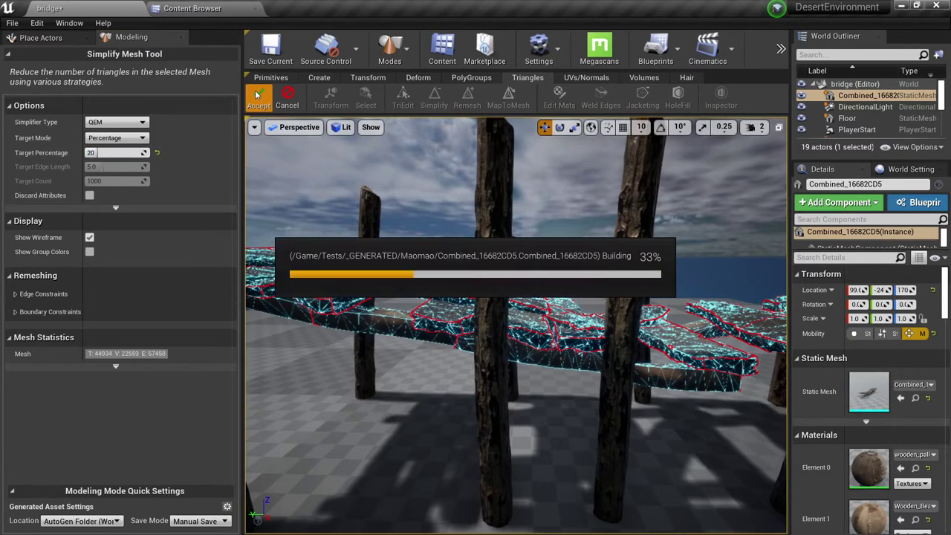
Deselect the deck and examine the simplified bridge from several angles for lost detail
{"action": "right_click_drag", "start_coordinate": [462, 211], "coordinate": [641, 318]}
{"action": "key", "text": "s"}
{"action": "key", "text": "Escape"}
{"action": "key", "text": "s"}
{"action": "key", "text": "d"}
{"action": "key", "text": "w"}
{"action": "key", "text": "a"}
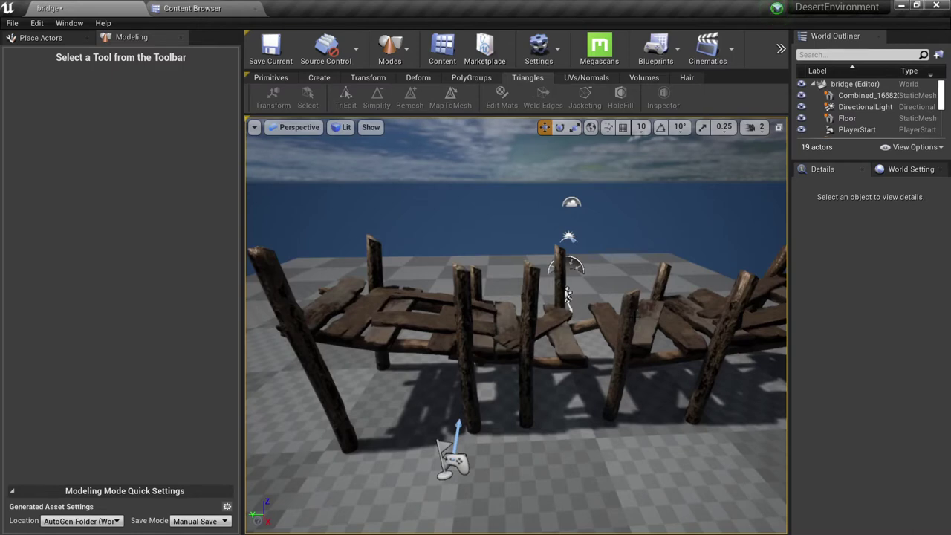
{"action": "key", "text": "a"}
{"action": "right_click_drag", "start_coordinate": [637, 316], "coordinate": [638, 372]}
{"action": "key", "text": "w"}
{"action": "key", "text": "d"}
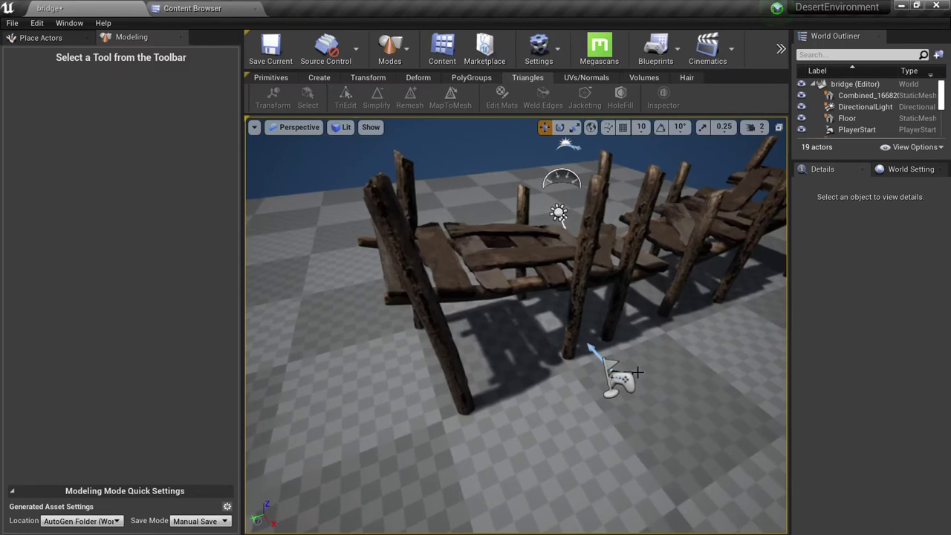
Set up a torus primitive with a major radius of 135 and a minor radius of 50
{"action": "left_click", "coordinate": [294, 78]}
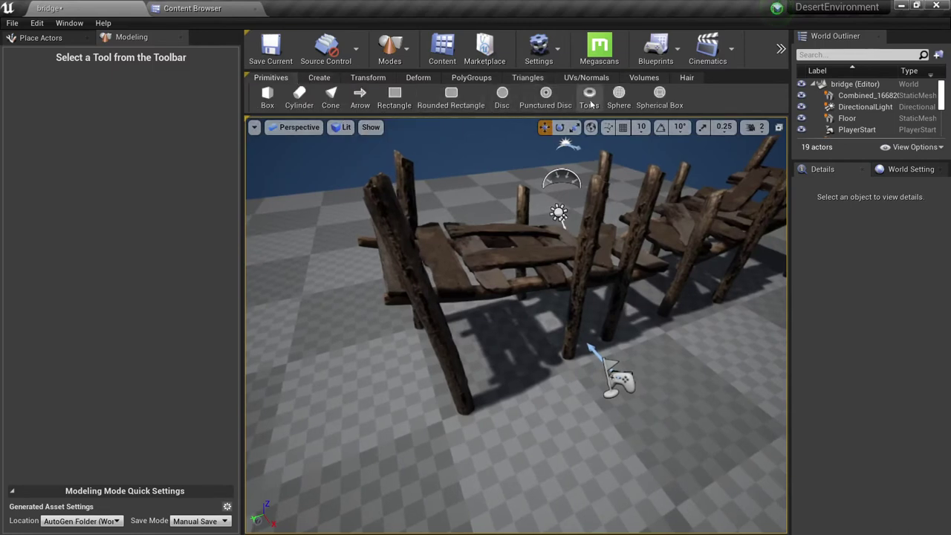
{"action": "left_click", "coordinate": [587, 96]}
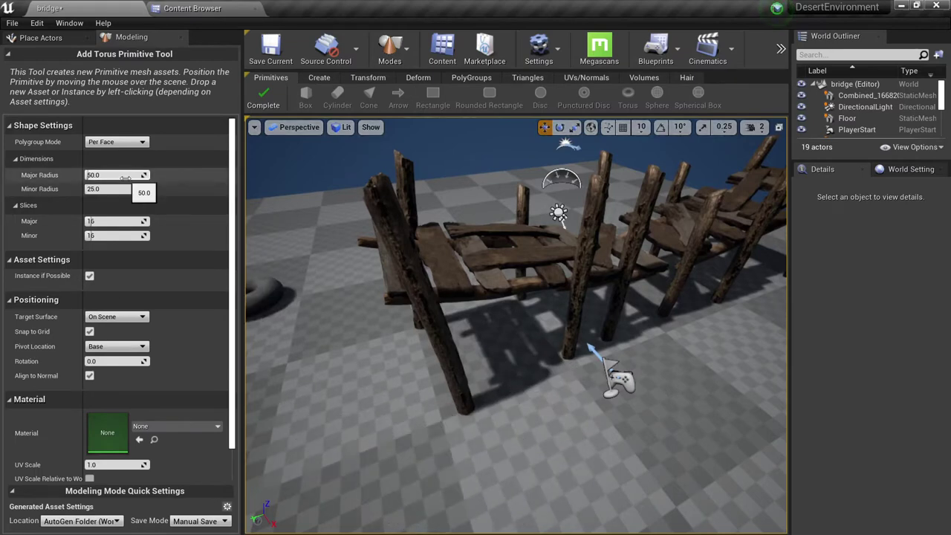
{"action": "key", "text": "Return"}
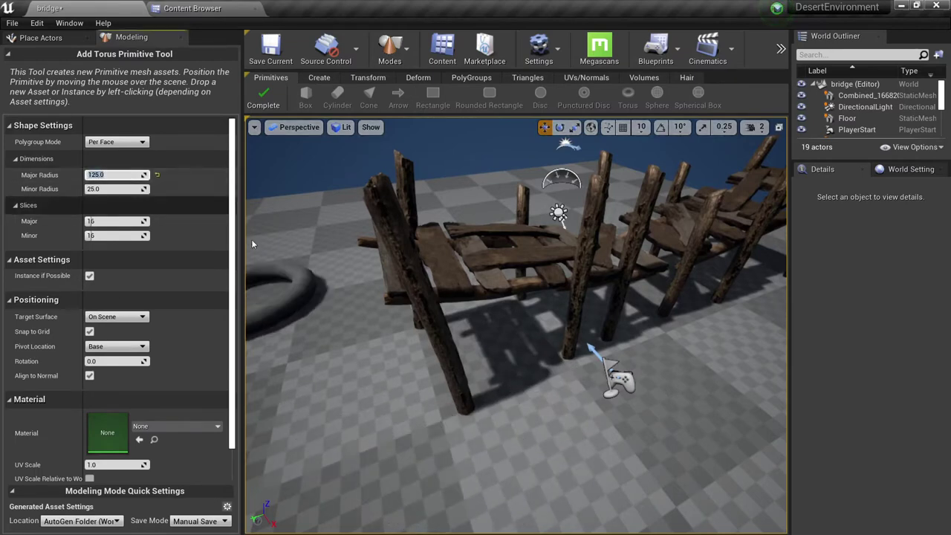
{"action": "key", "text": "Return"}
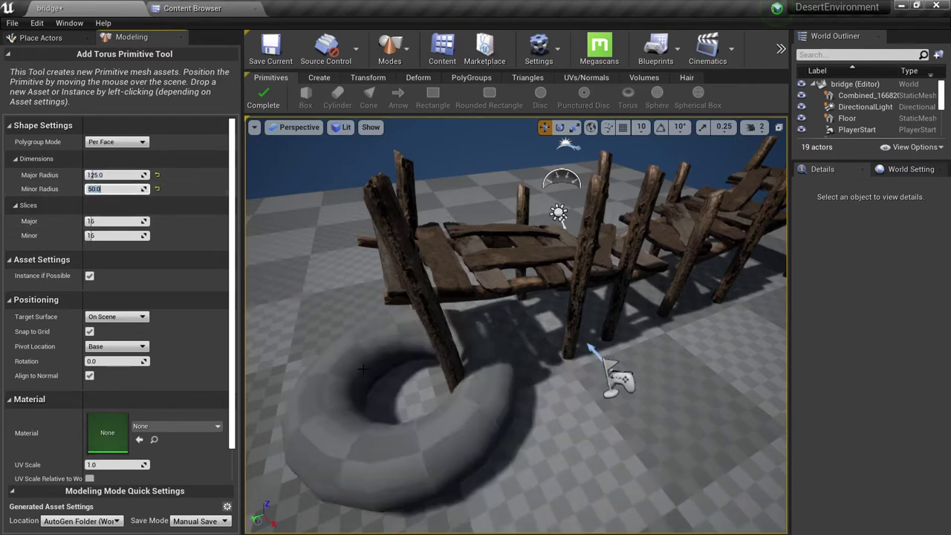
{"action": "left_click", "coordinate": [133, 173]}
{"action": "type", "text": "100"}
{"action": "key", "text": "Return"}
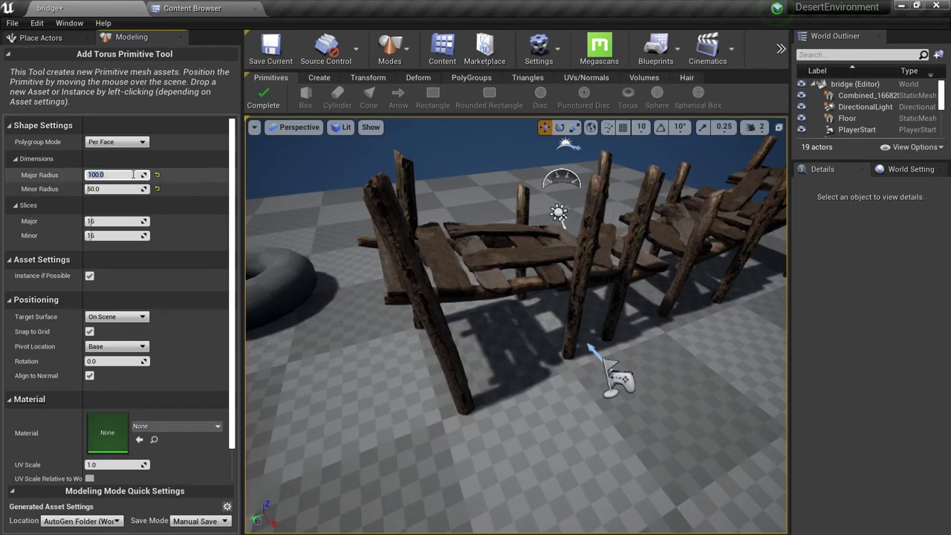
{"action": "type", "text": "135"}
{"action": "key", "text": "Return"}
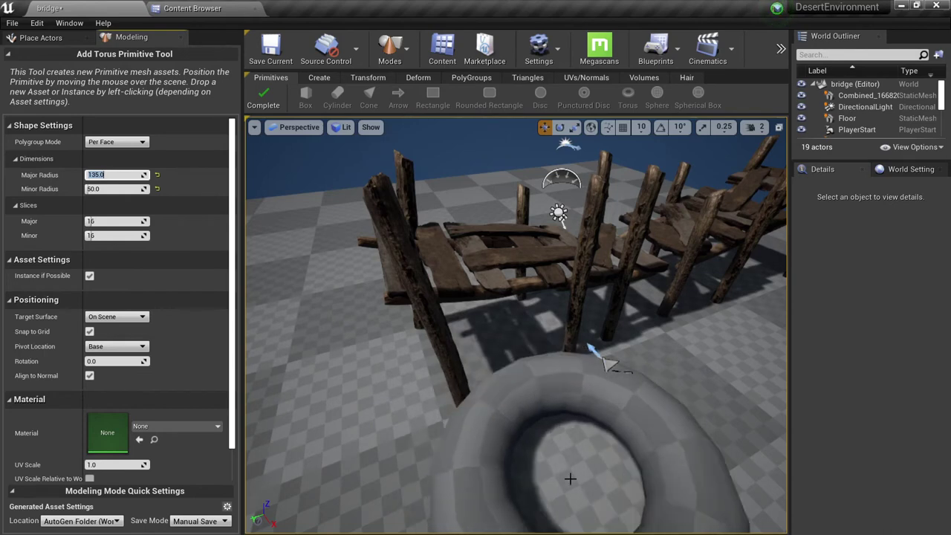
Place the torus on the floor in front of the bridge, complete the tool and save the level
{"action": "left_click", "coordinate": [569, 478]}
{"action": "right_click_drag", "start_coordinate": [541, 376], "coordinate": [564, 425]}
{"action": "key", "text": "s"}
{"action": "left_click", "coordinate": [257, 93]}
{"action": "right_click_drag", "start_coordinate": [431, 263], "coordinate": [448, 213]}
{"action": "key", "text": "q"}
{"action": "left_click", "coordinate": [13, 24]}
{"action": "left_click", "coordinate": [71, 128]}
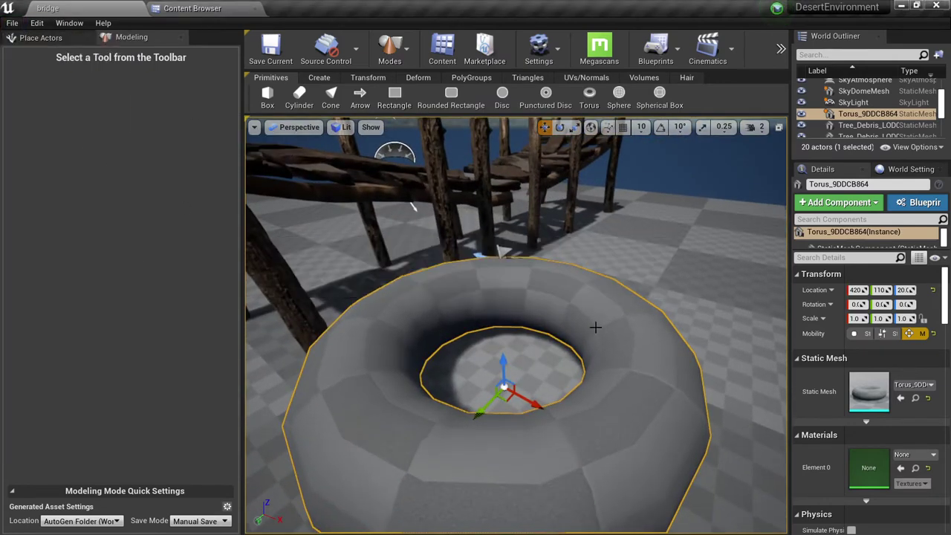
Apply the Three_Strand_Manila_Rope_1 material instance from the Megascans Surfaces folder to the torus
{"action": "left_click", "coordinate": [189, 8]}
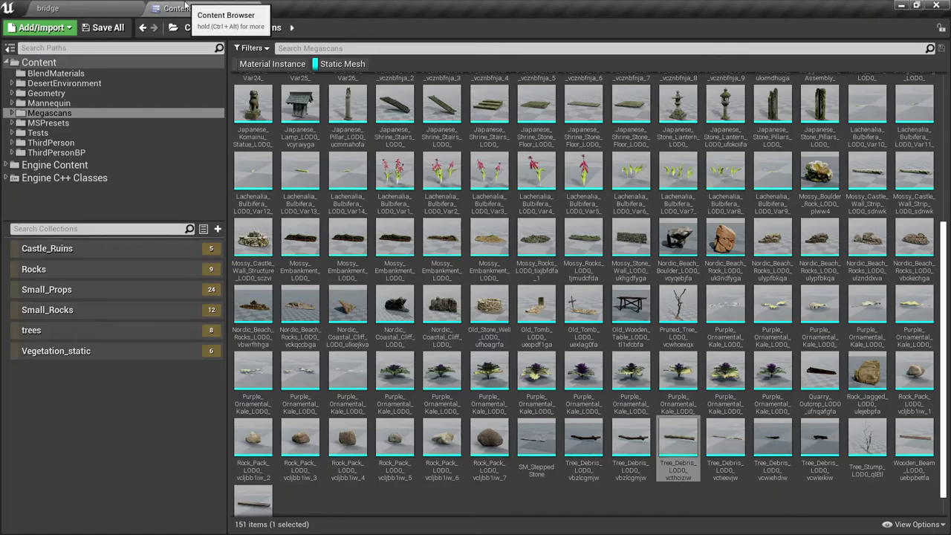
{"action": "left_click", "coordinate": [56, 112]}
{"action": "left_click", "coordinate": [329, 67]}
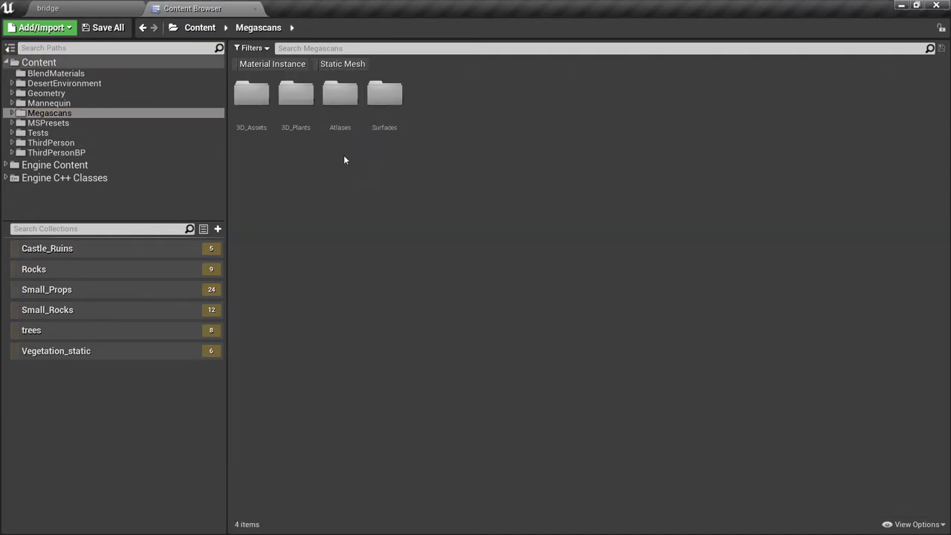
{"action": "double_click", "coordinate": [384, 95]}
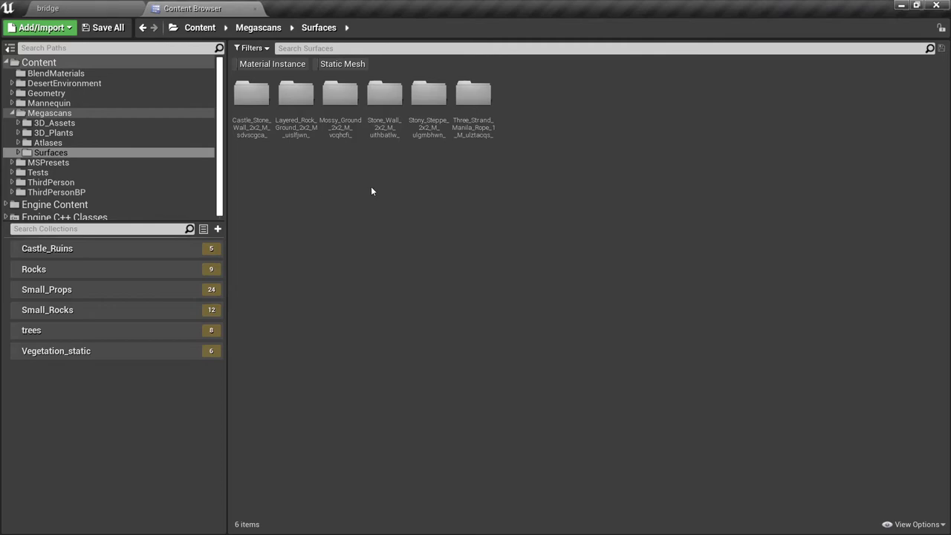
{"action": "double_click", "coordinate": [473, 94]}
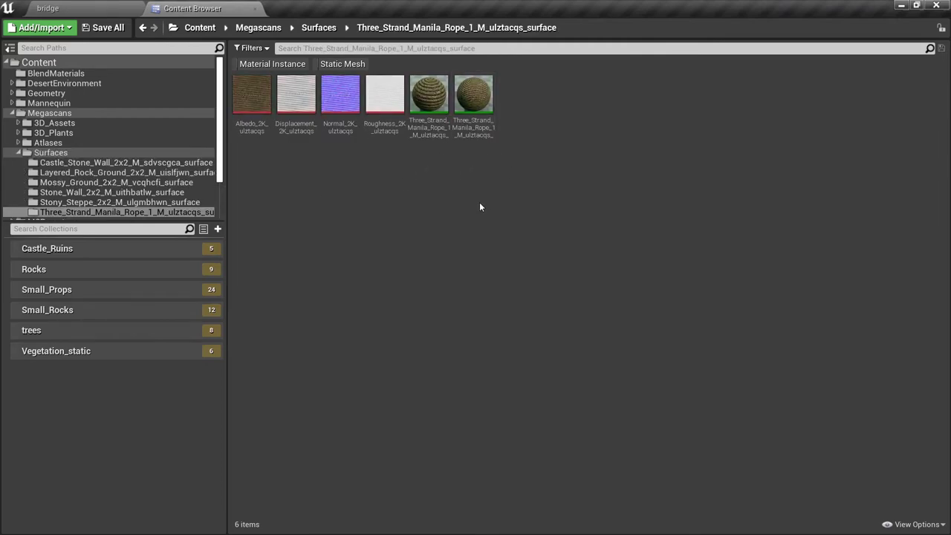
{"action": "left_click", "coordinate": [475, 105]}
{"action": "left_click", "coordinate": [122, 9]}
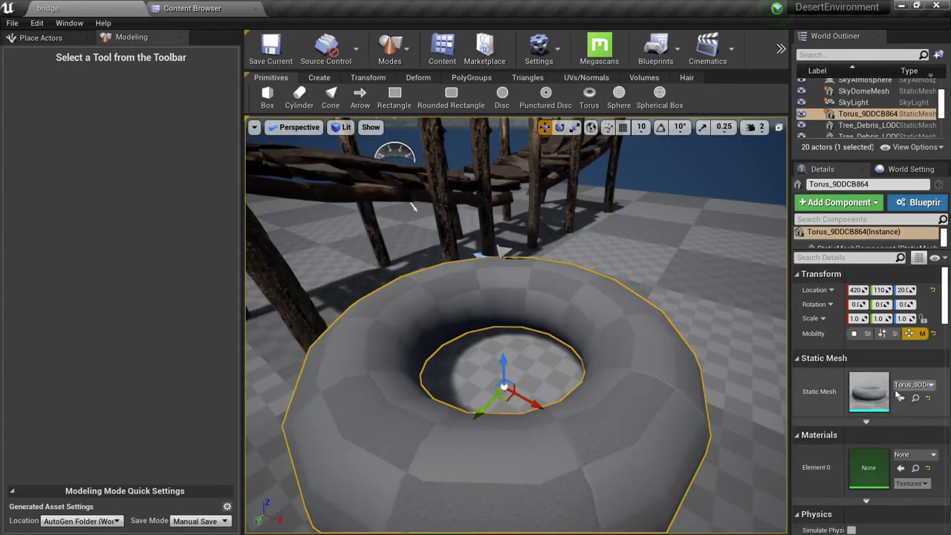
{"action": "left_click", "coordinate": [900, 468]}
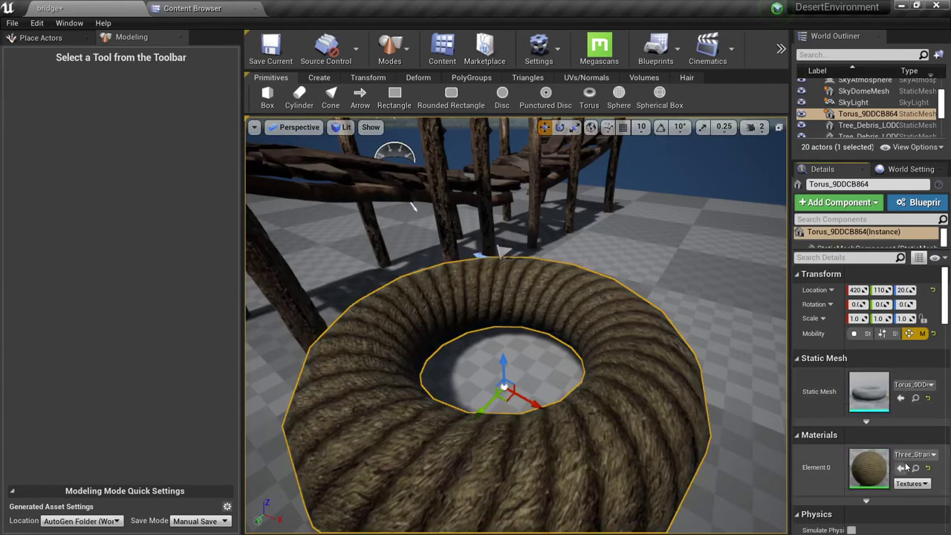
Scale the rope torus down uniformly to about 0.24 and raise it to a height of about 271
{"action": "mouse_move", "coordinate": [683, 402]}
{"action": "right_mouse_down"}
{"action": "mouse_move", "coordinate": [639, 386]}
{"action": "mouse_move", "coordinate": [673, 416]}
{"action": "mouse_move", "coordinate": [676, 404]}
{"action": "right_mouse_up"}
{"action": "key", "text": "r"}
{"action": "left_click_drag", "start_coordinate": [528, 387], "coordinate": [505, 413]}
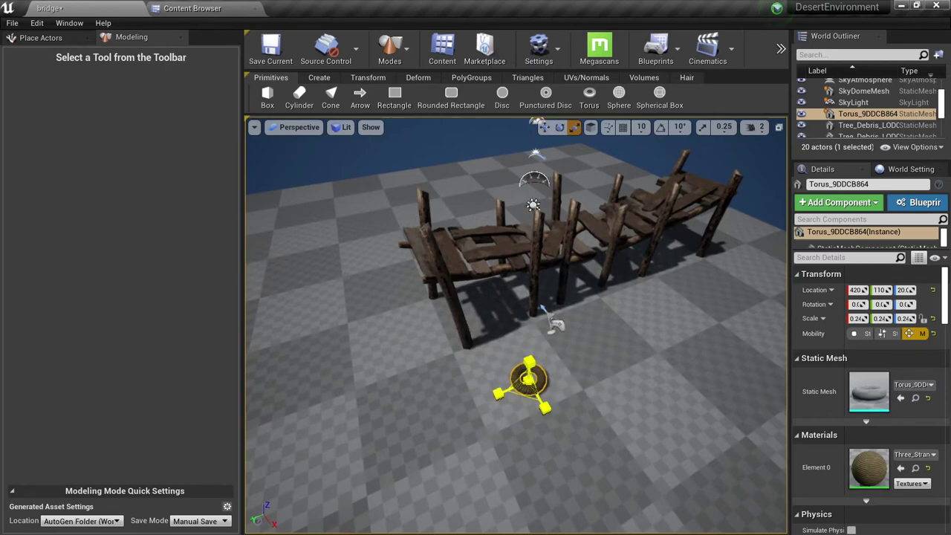
{"action": "key", "text": "w"}
{"action": "right_click_drag", "start_coordinate": [527, 386], "coordinate": [491, 346]}
{"action": "right_click_drag", "start_coordinate": [568, 394], "coordinate": [583, 407]}
{"action": "left_click_drag", "start_coordinate": [580, 419], "coordinate": [603, 312]}
{"action": "right_click_drag", "start_coordinate": [604, 312], "coordinate": [620, 334]}
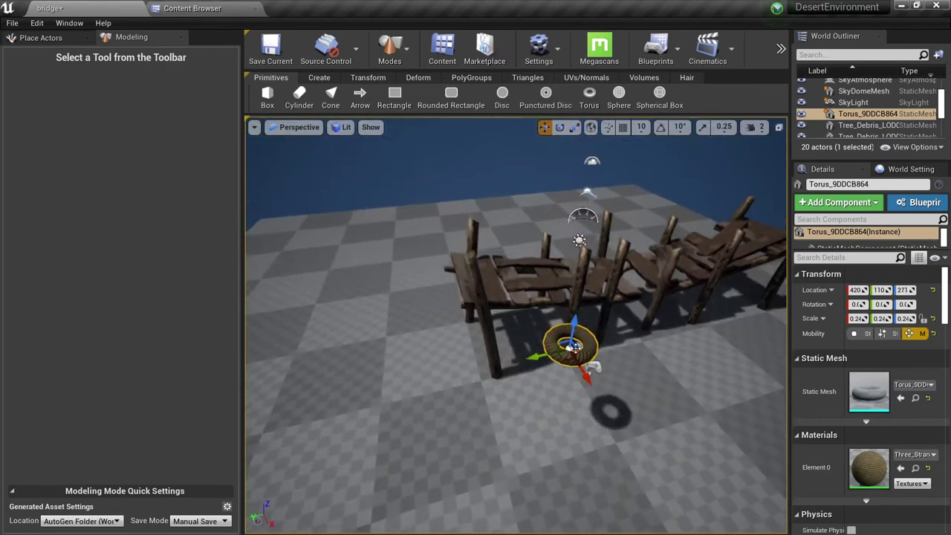
Move the rope torus around the bridge's end post and scale it to about 0.20 across and 0.12 high
{"action": "left_click_drag", "start_coordinate": [477, 294], "coordinate": [474, 302]}
{"action": "key", "text": "w"}
{"action": "right_click_drag", "start_coordinate": [473, 302], "coordinate": [474, 253]}
{"action": "key", "text": "r"}
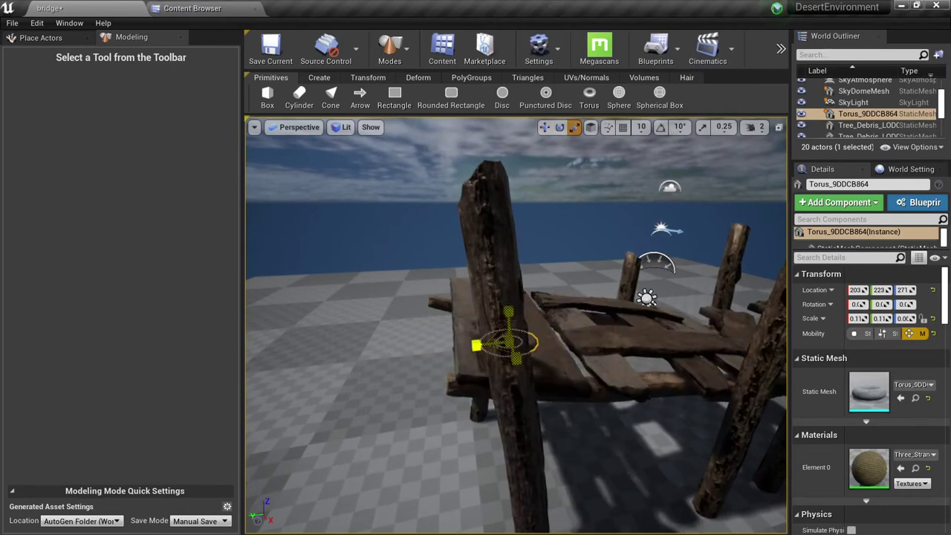
{"action": "right_click_drag", "start_coordinate": [508, 343], "coordinate": [488, 334]}
{"action": "key", "text": "space"}
{"action": "key", "text": "space"}
{"action": "left_click_drag", "start_coordinate": [485, 284], "coordinate": [485, 268]}
{"action": "right_click_drag", "start_coordinate": [485, 282], "coordinate": [490, 387]}
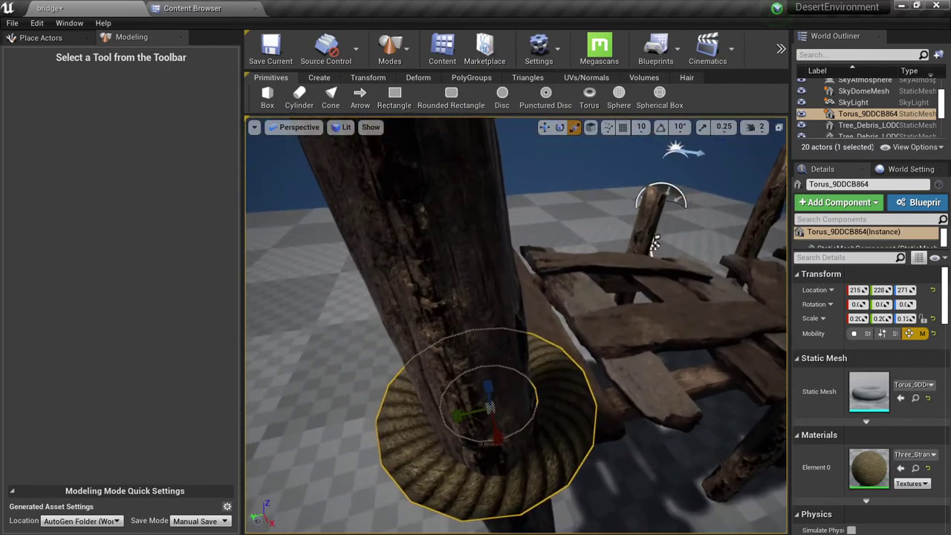
Undo the last scale changes of the rope torus and rescale it to about 0.15 across and 0.07 high
{"action": "left_click_drag", "start_coordinate": [491, 409], "coordinate": [487, 435]}
{"action": "key", "text": "ctrl+z"}
{"action": "key", "text": "ctrl+z"}
{"action": "key", "text": "ctrl+z"}
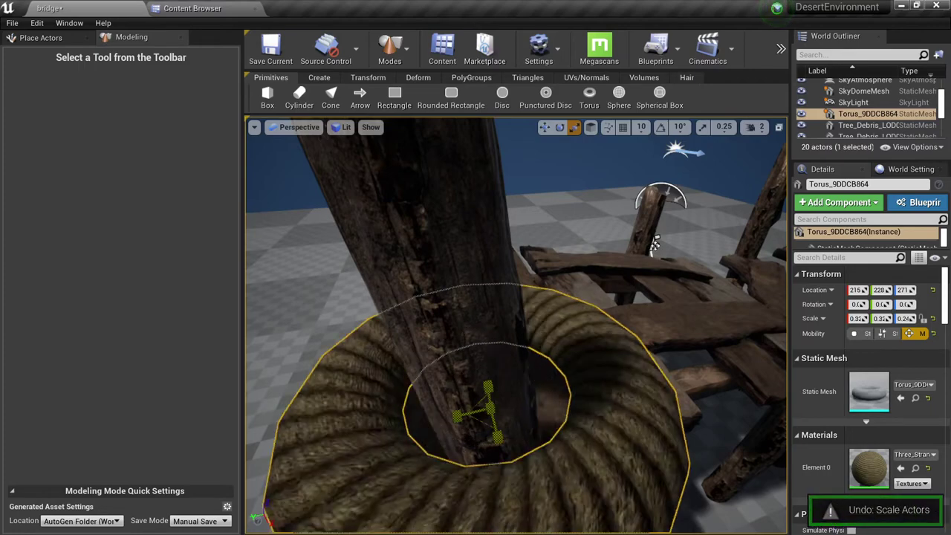
{"action": "left_click_drag", "start_coordinate": [485, 425], "coordinate": [486, 440]}
Duplicate the rope ring on the end post and tilt the copy slightly around the X axis
{"action": "right_click_drag", "start_coordinate": [486, 440], "coordinate": [486, 334]}
{"action": "key", "text": "Escape"}
{"action": "key", "text": "s"}
{"action": "key", "text": "d"}
{"action": "left_click", "coordinate": [447, 342]}
{"action": "key", "text": "e"}
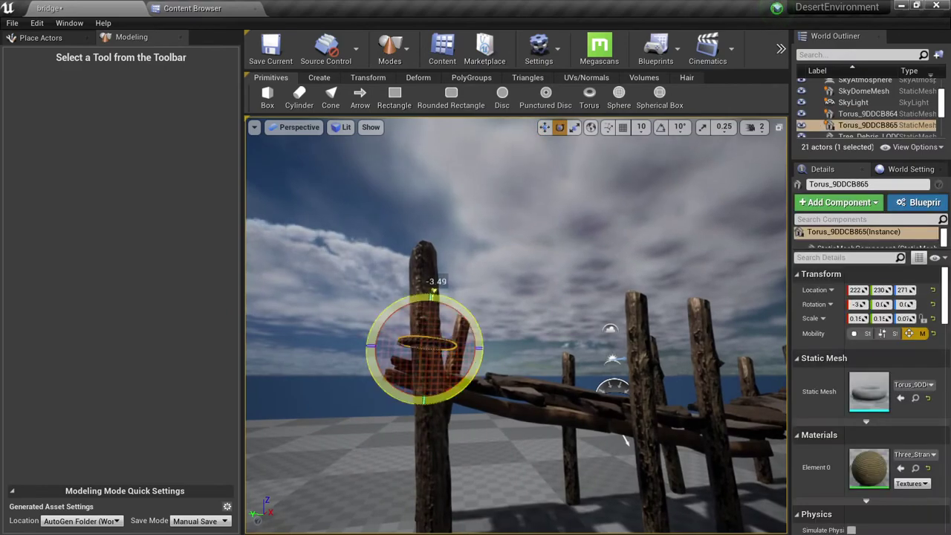
Adjust the two rope rings to wrap tightly around the end post at deck level and check their fit
{"action": "key", "text": "w"}
{"action": "right_click_drag", "start_coordinate": [476, 344], "coordinate": [536, 413]}
{"action": "key", "text": "a"}
{"action": "key", "text": "w"}
{"action": "key", "text": "Escape"}
{"action": "left_click", "coordinate": [516, 370]}
{"action": "left_click", "coordinate": [520, 391], "text": "shift"}
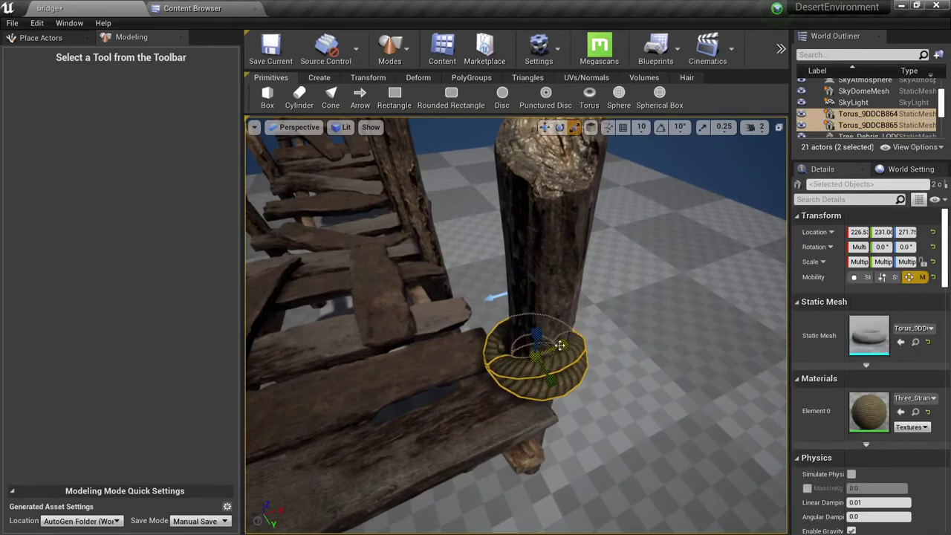
{"action": "key", "text": "Escape"}
{"action": "right_click_drag", "start_coordinate": [560, 345], "coordinate": [468, 299]}
{"action": "key", "text": "d"}
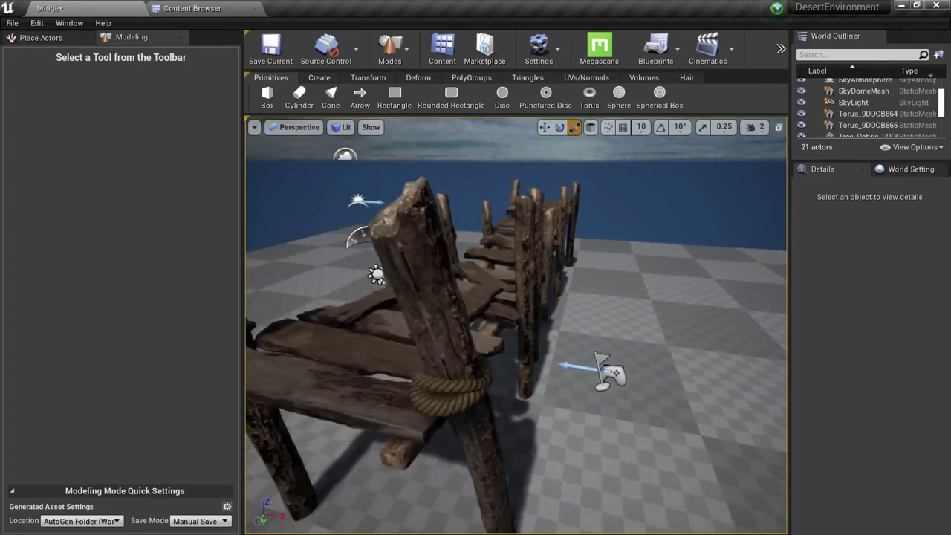
Select both rope rings and place a copy of the pair around the next post on the same side
{"action": "left_click", "coordinate": [482, 383]}
{"action": "left_click", "coordinate": [457, 408], "text": "shift"}
{"action": "key", "text": "d"}
{"action": "right_click_drag", "start_coordinate": [457, 407], "coordinate": [327, 390]}
{"action": "key", "text": "w"}
{"action": "left_click_drag", "start_coordinate": [377, 395], "coordinate": [505, 408], "text": "alt"}
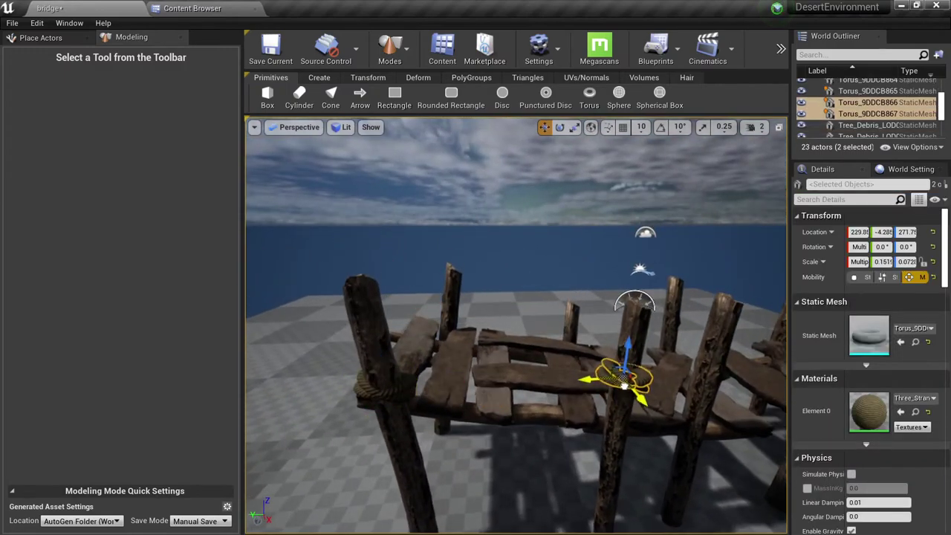
Copy the pair of rope rings onto three further posts along the same side, positioning each pair around its post
{"action": "key", "text": "w"}
{"action": "right_click_drag", "start_coordinate": [625, 377], "coordinate": [687, 383]}
{"action": "left_click_drag", "start_coordinate": [389, 373], "coordinate": [380, 366], "text": "alt"}
{"action": "left_click_drag", "start_coordinate": [558, 324], "coordinate": [554, 318]}
{"action": "right_click_drag", "start_coordinate": [554, 317], "coordinate": [557, 372]}
{"action": "left_click_drag", "start_coordinate": [626, 342], "coordinate": [618, 331]}
{"action": "right_click_drag", "start_coordinate": [617, 331], "coordinate": [554, 249]}
{"action": "left_click_drag", "start_coordinate": [552, 312], "coordinate": [548, 311]}
{"action": "right_click_drag", "start_coordinate": [547, 311], "coordinate": [572, 327]}
{"action": "right_click_drag", "start_coordinate": [646, 385], "coordinate": [428, 431]}
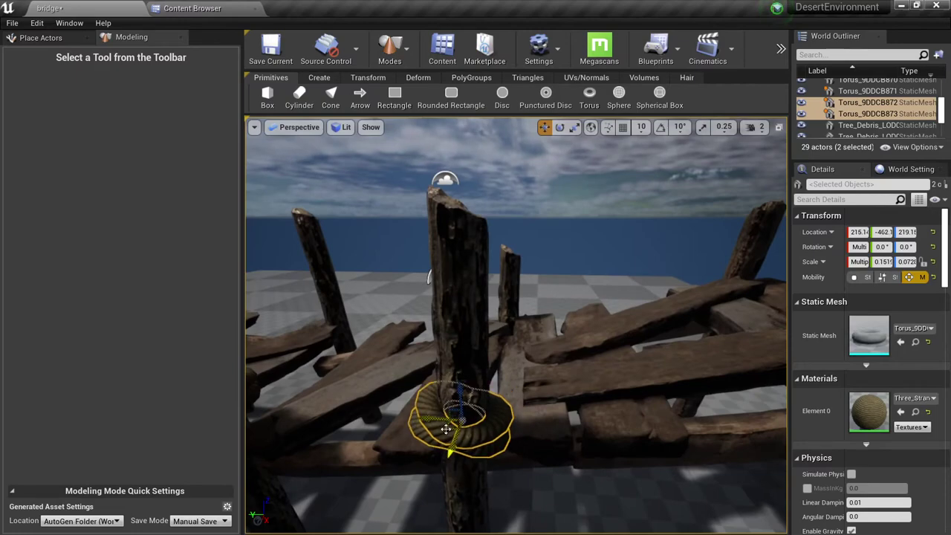
{"action": "right_click_drag", "start_coordinate": [475, 312], "coordinate": [401, 275]}
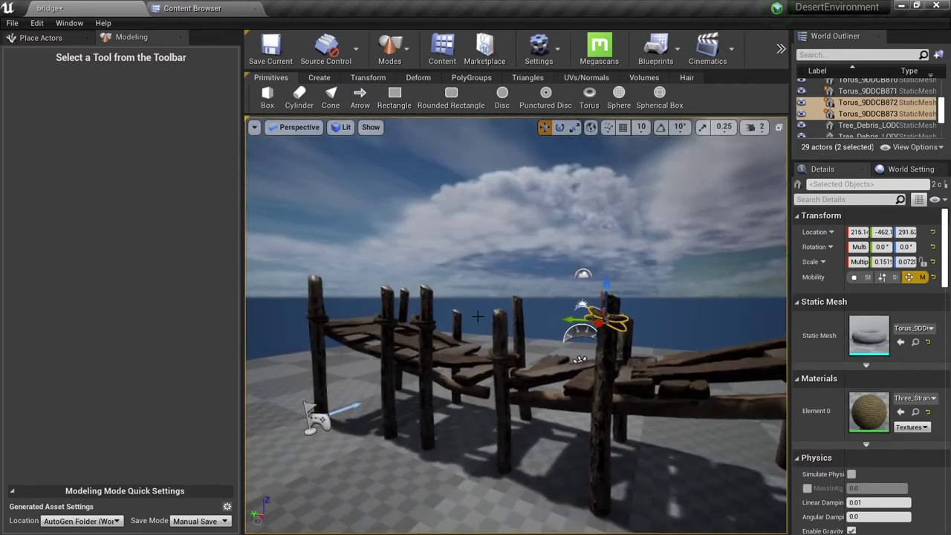
Move the newest pair of rope rings down to the side beam between two posts and turn it upright
{"action": "key", "text": "Escape"}
{"action": "right_click_drag", "start_coordinate": [475, 312], "coordinate": [538, 328]}
{"action": "left_click", "coordinate": [575, 300]}
{"action": "left_click", "coordinate": [566, 287], "text": "shift"}
{"action": "right_click_drag", "start_coordinate": [566, 288], "coordinate": [512, 299]}
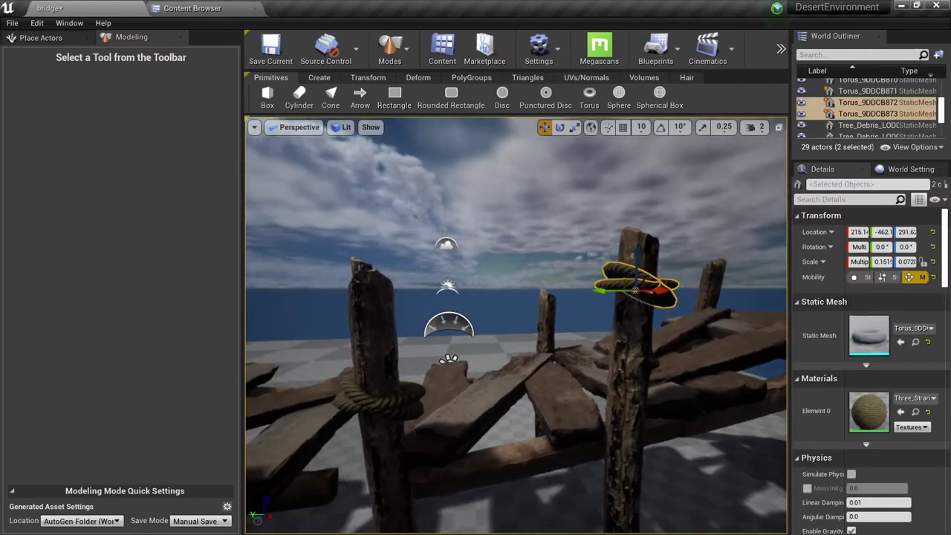
{"action": "mouse_move", "coordinate": [556, 434]}
{"action": "left_mouse_down"}
{"action": "mouse_move", "coordinate": [506, 469]}
{"action": "mouse_move", "coordinate": [531, 428]}
{"action": "mouse_move", "coordinate": [543, 431]}
{"action": "left_mouse_up"}
{"action": "key", "text": "e"}
{"action": "right_click_drag", "start_coordinate": [488, 442], "coordinate": [495, 383]}
{"action": "key", "text": "w"}
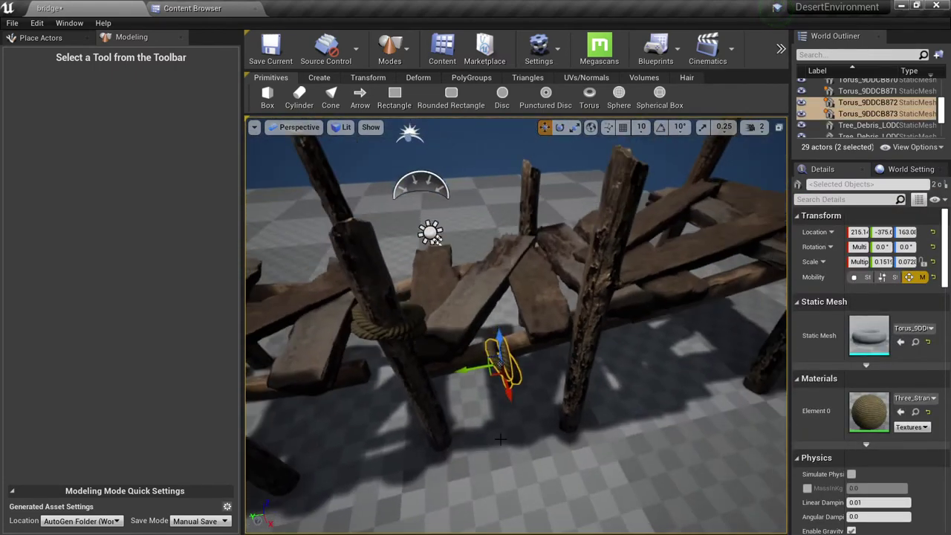
Delete one of the two beam rings, then rotate and lower the other to wrap diagonally around the beam
{"action": "left_click", "coordinate": [512, 344]}
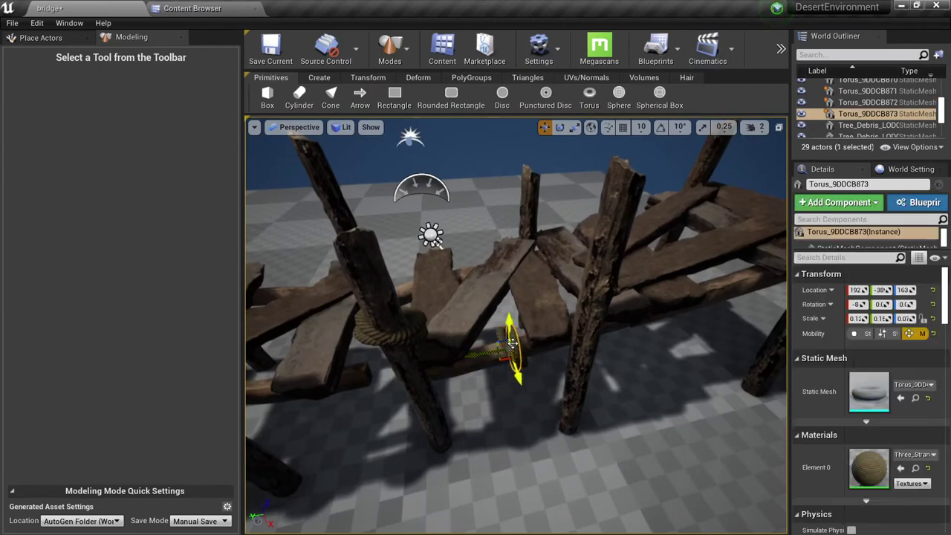
{"action": "key", "text": "Delete"}
{"action": "left_click", "coordinate": [509, 350]}
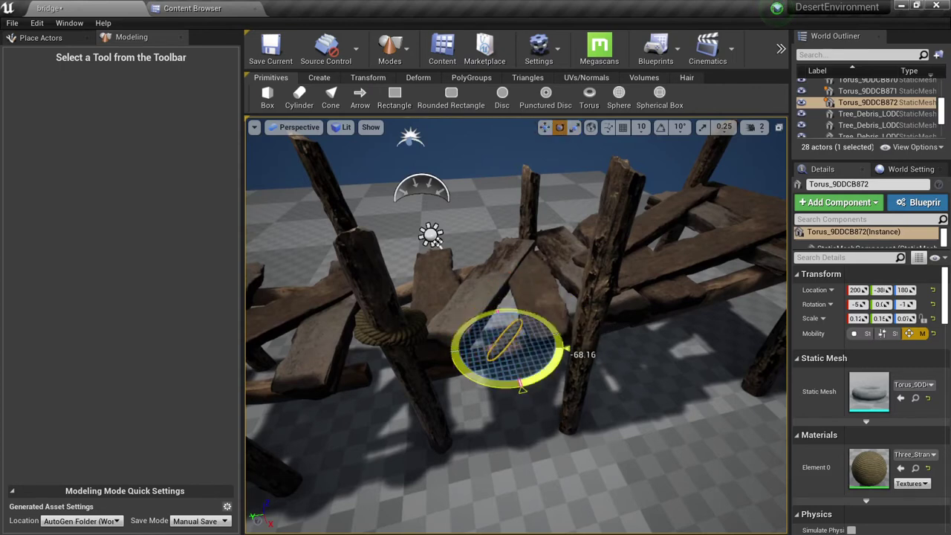
{"action": "right_click_drag", "start_coordinate": [471, 387], "coordinate": [473, 336]}
{"action": "key", "text": "w"}
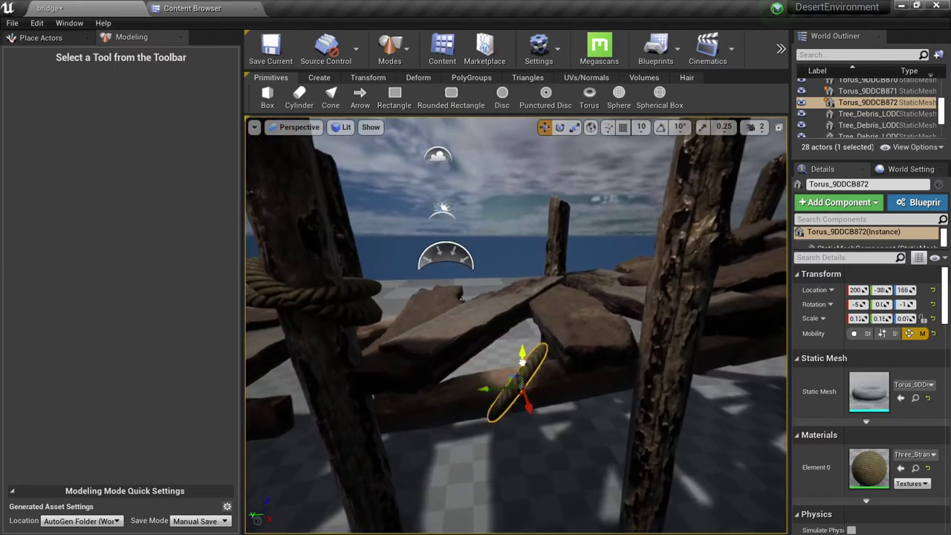
{"action": "right_click_drag", "start_coordinate": [519, 369], "coordinate": [540, 408]}
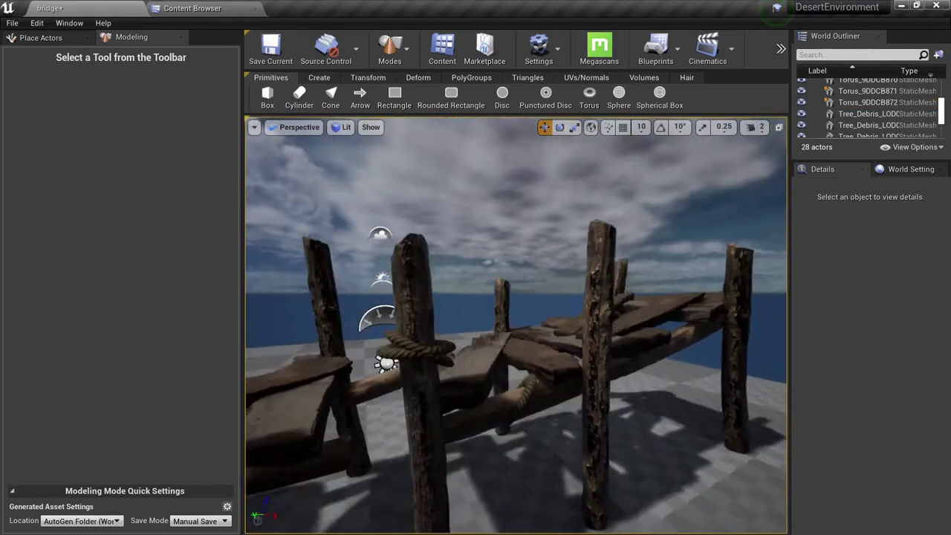
Copy a post's pair of rope rings onto the next two posts on the same side, fitting each pair around its post
{"action": "right_click_drag", "start_coordinate": [525, 390], "coordinate": [483, 394]}
{"action": "left_click", "coordinate": [420, 394]}
{"action": "left_click", "coordinate": [420, 398], "text": "ctrl"}
{"action": "left_click_drag", "start_coordinate": [431, 382], "coordinate": [605, 333], "text": "alt"}
{"action": "right_click_drag", "start_coordinate": [604, 332], "coordinate": [604, 401]}
{"action": "left_click_drag", "start_coordinate": [534, 363], "coordinate": [532, 365]}
{"action": "right_click_drag", "start_coordinate": [532, 365], "coordinate": [534, 291]}
{"action": "left_click_drag", "start_coordinate": [456, 314], "coordinate": [697, 285], "text": "alt"}
{"action": "right_click_drag", "start_coordinate": [697, 286], "coordinate": [602, 343]}
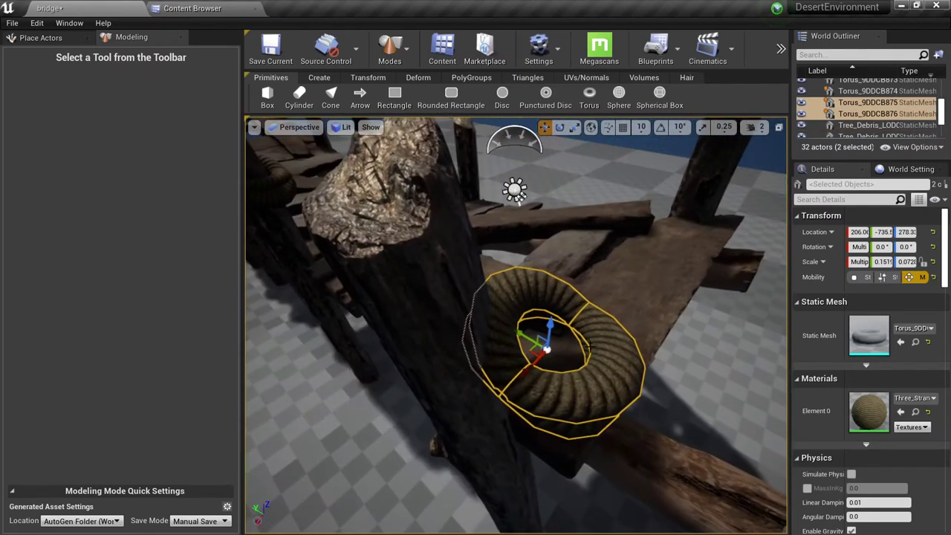
{"action": "left_click_drag", "start_coordinate": [427, 370], "coordinate": [426, 371]}
{"action": "right_click_drag", "start_coordinate": [426, 370], "coordinate": [431, 256]}
{"action": "key", "text": "Escape"}
Copy the end post's pair of rope rings to the opposite end post and onto two more posts along that side
{"action": "left_click", "coordinate": [537, 268]}
{"action": "left_click", "coordinate": [568, 286], "text": "ctrl"}
{"action": "right_click_drag", "start_coordinate": [568, 286], "coordinate": [405, 323]}
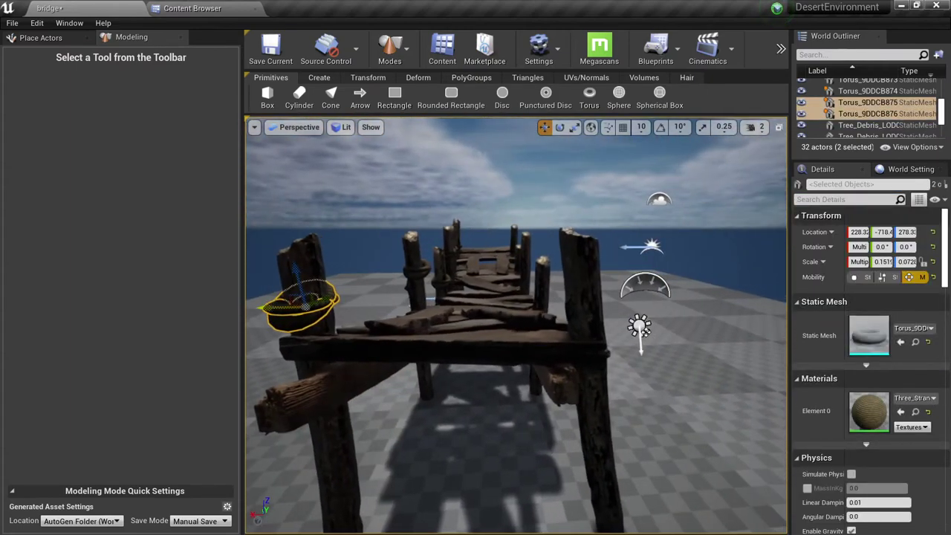
{"action": "right_click_drag", "start_coordinate": [554, 301], "coordinate": [487, 278]}
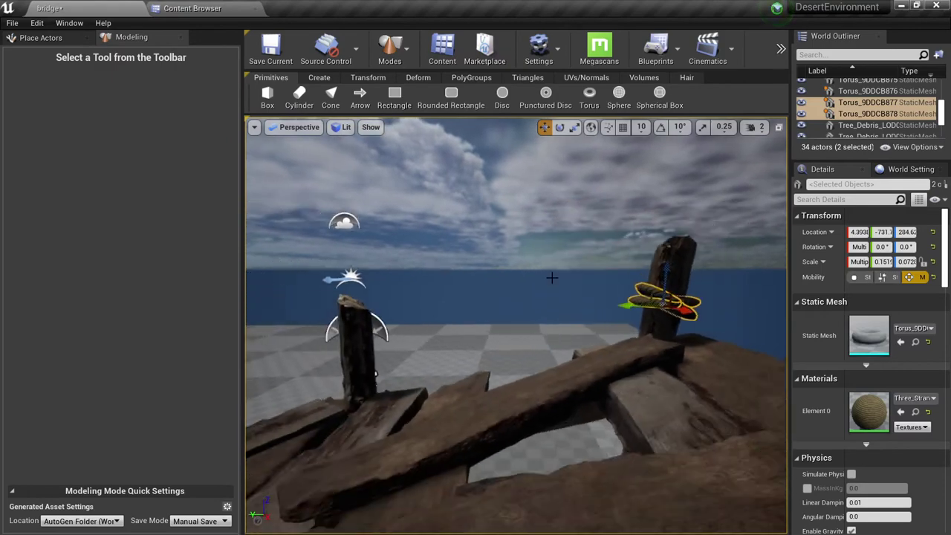
{"action": "left_click_drag", "start_coordinate": [372, 337], "coordinate": [363, 336]}
{"action": "mouse_move", "coordinate": [459, 305]}
{"action": "right_mouse_down"}
{"action": "mouse_move", "coordinate": [446, 371]}
{"action": "mouse_move", "coordinate": [460, 304]}
{"action": "right_mouse_up"}
{"action": "left_click_drag", "start_coordinate": [321, 286], "coordinate": [319, 276]}
{"action": "mouse_move", "coordinate": [392, 426]}
{"action": "right_mouse_down"}
{"action": "mouse_move", "coordinate": [260, 483]}
{"action": "mouse_move", "coordinate": [391, 426]}
{"action": "right_mouse_up"}
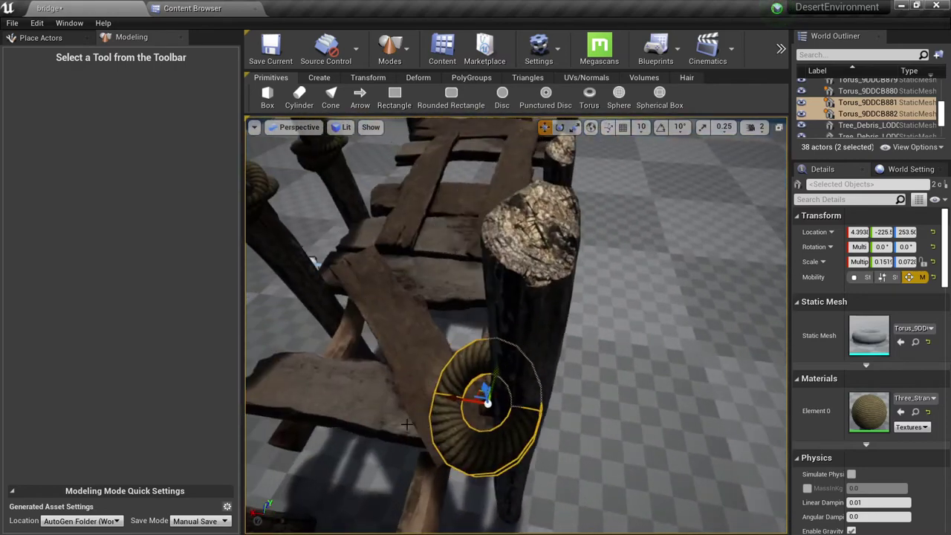
Copy the rope ring pair onto the two remaining posts on that side and rotate the last pair around the leaning end post
{"action": "right_click_drag", "start_coordinate": [511, 381], "coordinate": [420, 305]}
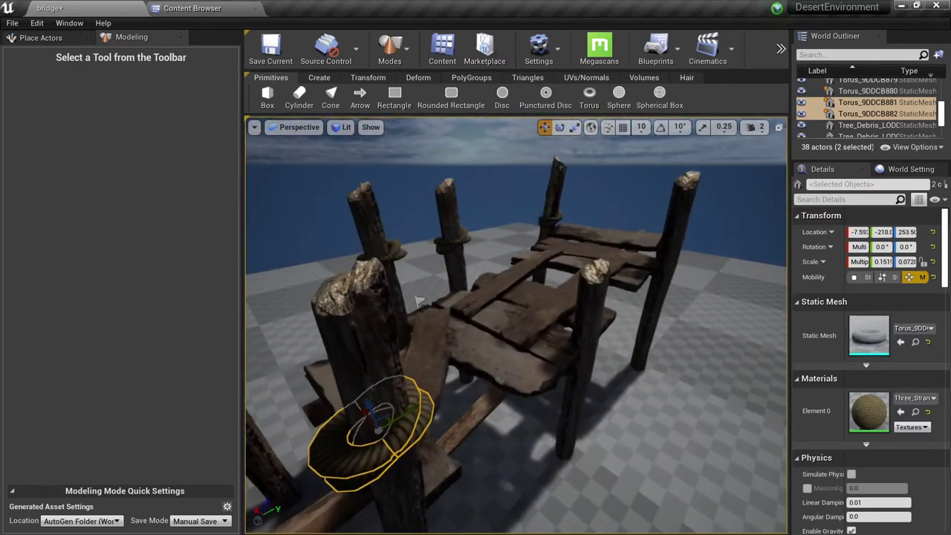
{"action": "left_click_drag", "start_coordinate": [616, 309], "coordinate": [585, 317]}
{"action": "mouse_move", "coordinate": [585, 318]}
{"action": "right_mouse_down"}
{"action": "mouse_move", "coordinate": [631, 297]}
{"action": "mouse_move", "coordinate": [579, 315]}
{"action": "right_mouse_up"}
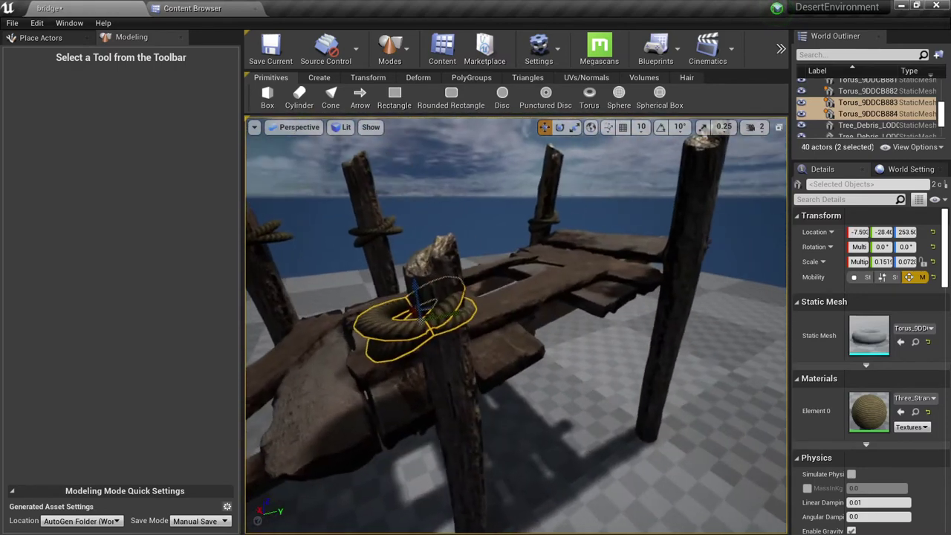
{"action": "mouse_move", "coordinate": [425, 320]}
{"action": "right_mouse_down"}
{"action": "mouse_move", "coordinate": [445, 423]}
{"action": "mouse_move", "coordinate": [426, 319]}
{"action": "right_mouse_up"}
{"action": "left_click_drag", "start_coordinate": [611, 293], "coordinate": [607, 292]}
{"action": "right_click_drag", "start_coordinate": [607, 292], "coordinate": [573, 277]}
{"action": "key", "text": "e"}
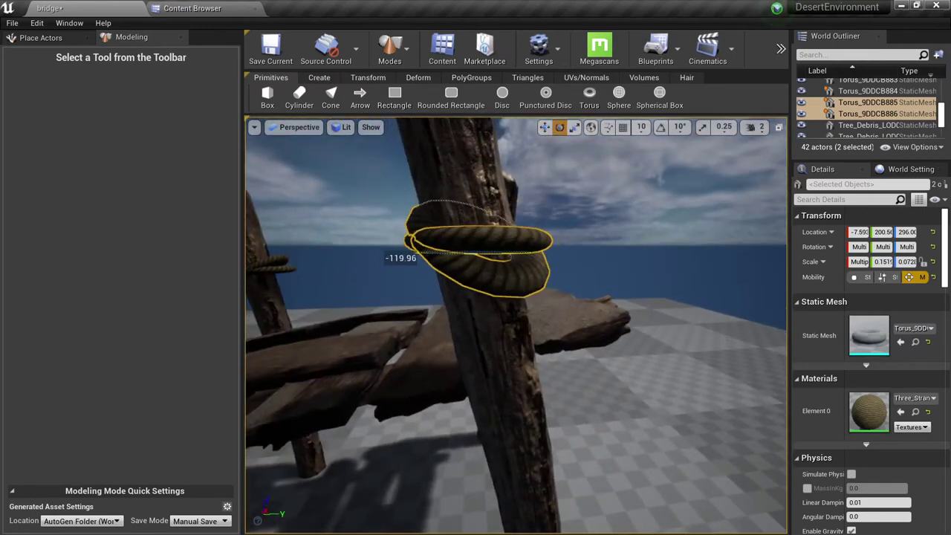
{"action": "left_click_drag", "start_coordinate": [464, 279], "coordinate": [468, 279]}
{"action": "key", "text": "Escape"}
Shift the off-center pair of rope rings so it wraps around its post on the opposite side
{"action": "right_click_drag", "start_coordinate": [464, 279], "coordinate": [350, 294]}
{"action": "left_click", "coordinate": [571, 262]}
{"action": "left_click", "coordinate": [561, 305], "text": "ctrl"}
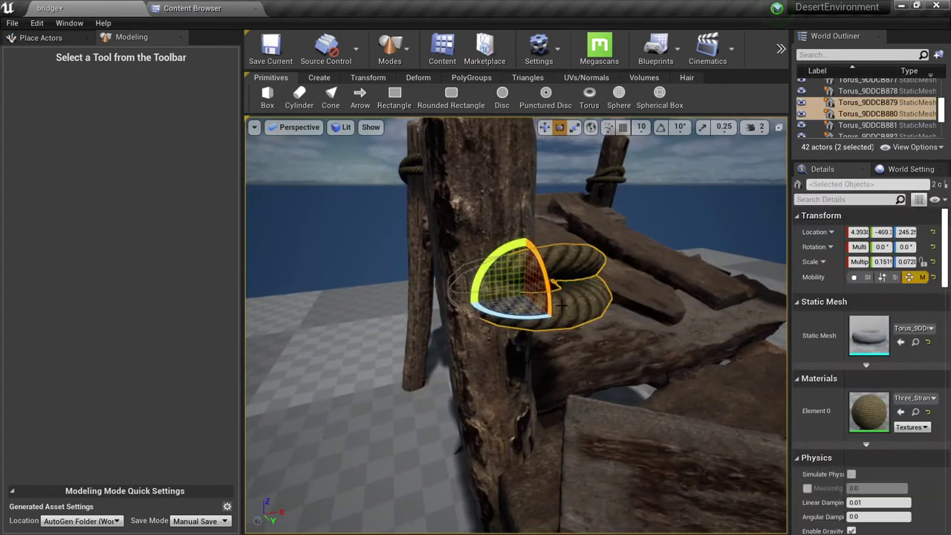
Delete one of the two rope rings on that post and save the level
{"action": "left_click", "coordinate": [513, 274]}
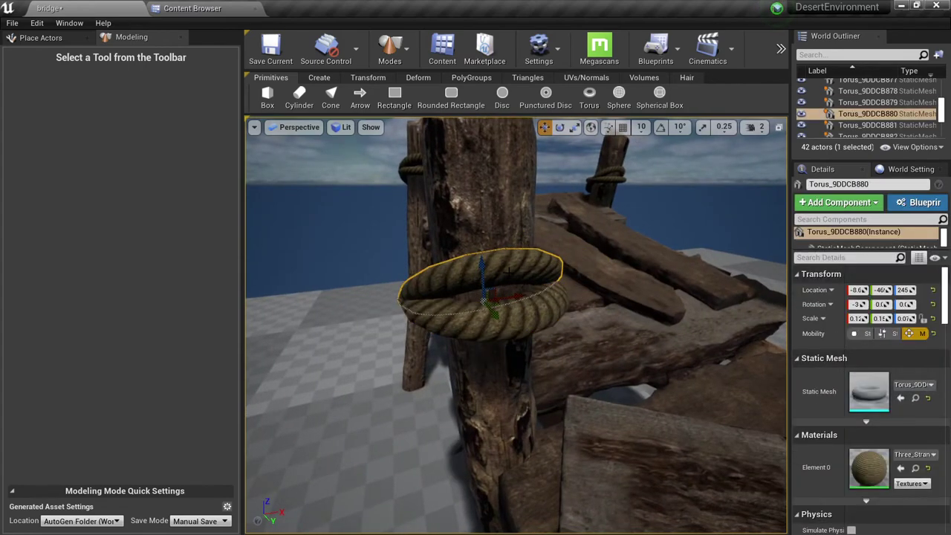
{"action": "key", "text": "Delete"}
{"action": "right_click_drag", "start_coordinate": [508, 308], "coordinate": [550, 321]}
{"action": "scroll", "coordinate": [507, 307], "scroll_direction": "up", "scroll_amount": 5}
{"action": "left_click", "coordinate": [535, 255]}
{"action": "key", "text": "Escape"}
{"action": "key", "text": "ctrl+s"}
Rotate and shift the loose rope ring pair on the first side to fit tightly around its post, and save the level
{"action": "scroll", "coordinate": [593, 332], "scroll_direction": "up", "scroll_amount": 3}
{"action": "left_click", "coordinate": [548, 319]}
{"action": "left_click", "coordinate": [550, 330], "text": "ctrl"}
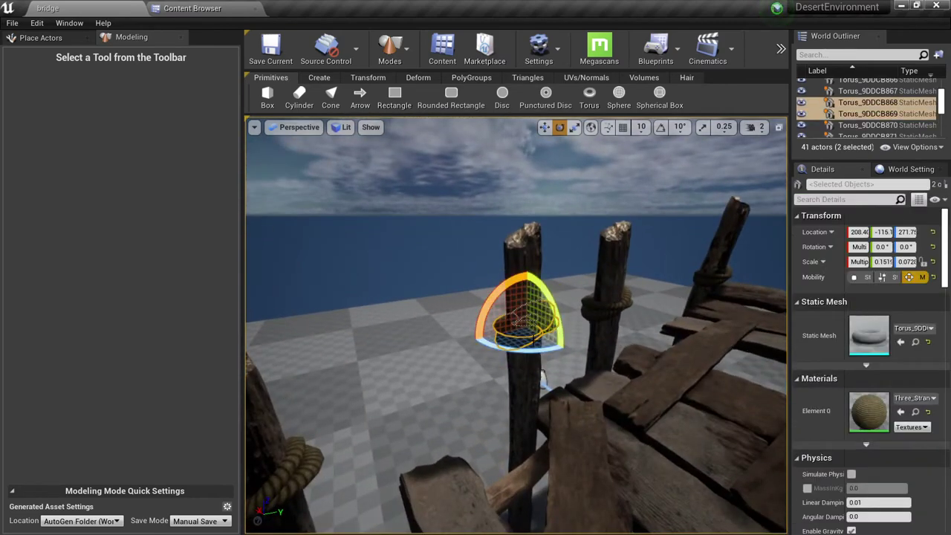
{"action": "key", "text": "Escape"}
{"action": "right_click_drag", "start_coordinate": [554, 327], "coordinate": [571, 343]}
{"action": "left_click", "coordinate": [573, 310]}
{"action": "left_click", "coordinate": [576, 327], "text": "ctrl"}
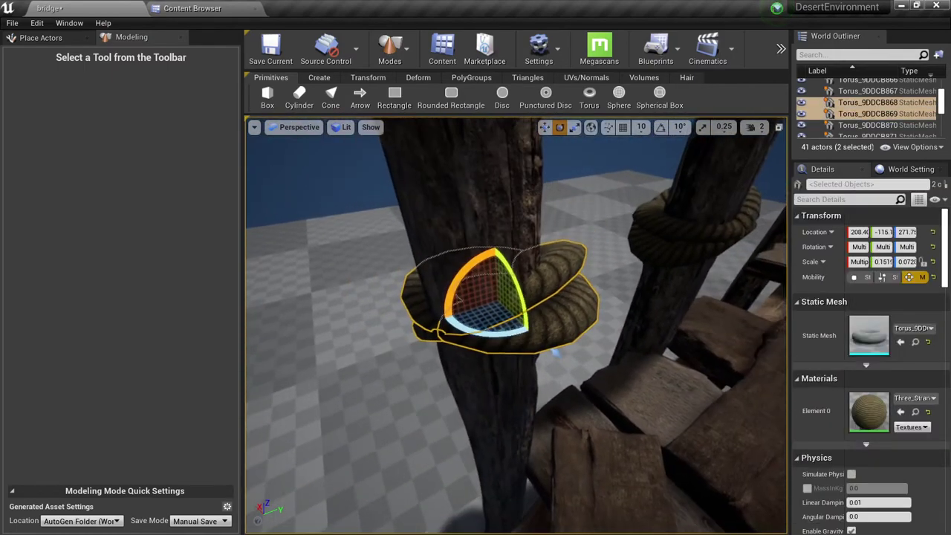
{"action": "key", "text": "w"}
{"action": "left_click_drag", "start_coordinate": [527, 288], "coordinate": [513, 293]}
{"action": "key", "text": "Escape"}
{"action": "mouse_move", "coordinate": [513, 301]}
{"action": "right_mouse_down"}
{"action": "mouse_move", "coordinate": [535, 327]}
{"action": "mouse_move", "coordinate": [565, 316]}
{"action": "mouse_move", "coordinate": [512, 310]}
{"action": "right_mouse_up"}
{"action": "key", "text": "ctrl+s"}
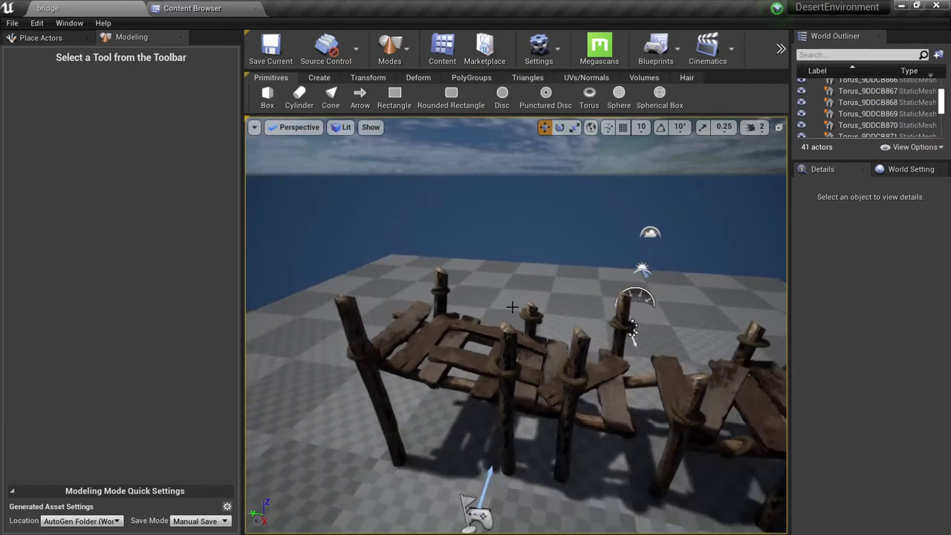
Place the BP_Rope blueprint from the DesertEnvironment Blueprints folder into the bridge level
{"action": "left_click", "coordinate": [192, 8]}
{"action": "left_click", "coordinate": [81, 73]}
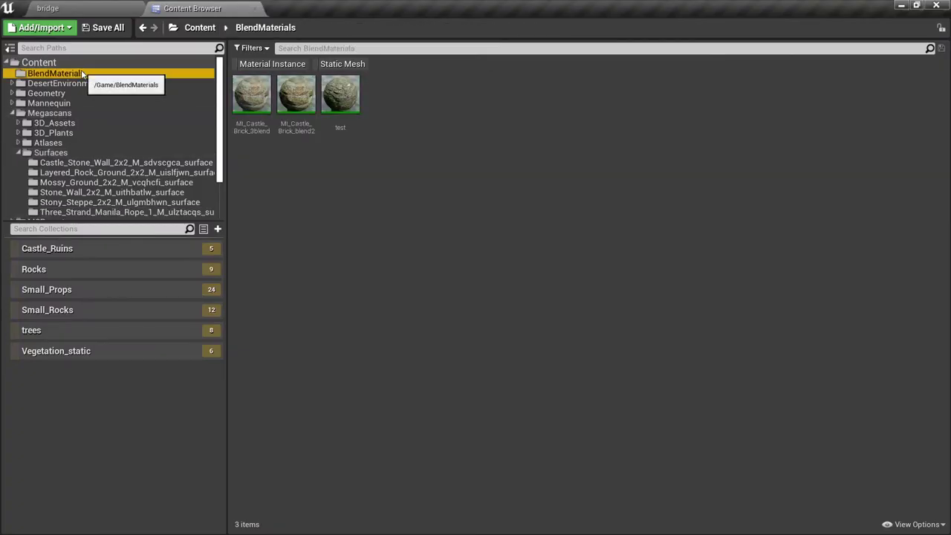
{"action": "left_click", "coordinate": [78, 84]}
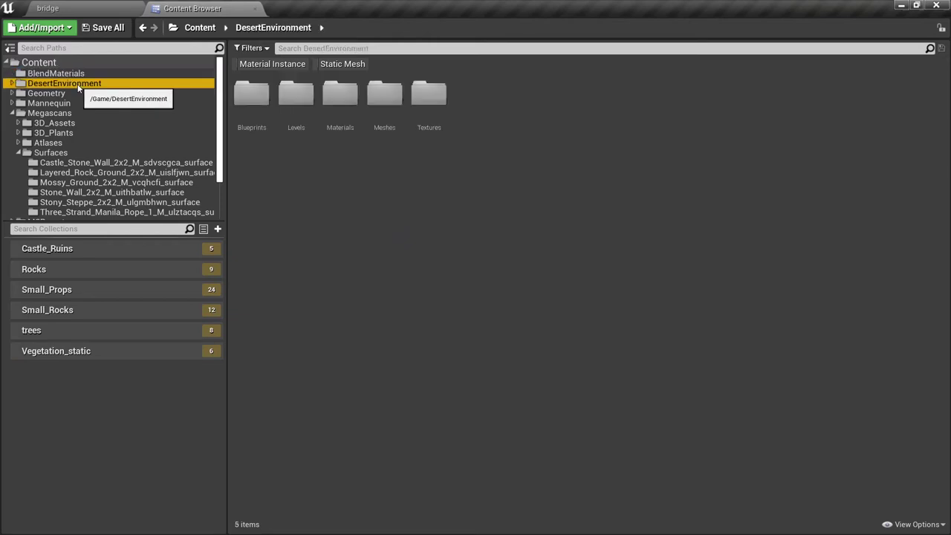
{"action": "double_click", "coordinate": [251, 93]}
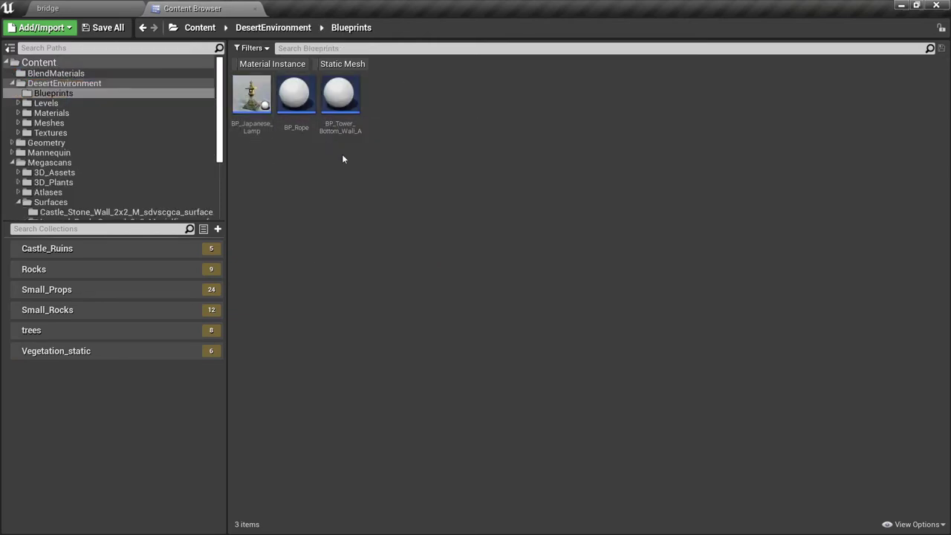
{"action": "left_click_drag", "start_coordinate": [296, 95], "coordinate": [372, 316]}
Scale the placed rope down uniformly to about 0.34
{"action": "right_click_drag", "start_coordinate": [386, 296], "coordinate": [343, 281]}
{"action": "key", "text": "w"}
{"action": "key", "text": "r"}
{"action": "left_click_drag", "start_coordinate": [490, 305], "coordinate": [479, 338]}
{"action": "right_click_drag", "start_coordinate": [479, 338], "coordinate": [431, 423]}
Rotate the rope to run along the bridge and position its start against the end post's rope rings
{"action": "key", "text": "w"}
{"action": "left_click_drag", "start_coordinate": [500, 310], "coordinate": [714, 302]}
{"action": "key", "text": "e"}
{"action": "mouse_move", "coordinate": [509, 309]}
{"action": "left_mouse_down"}
{"action": "mouse_move", "coordinate": [529, 292]}
{"action": "mouse_move", "coordinate": [502, 316]}
{"action": "left_mouse_up"}
{"action": "right_click_drag", "start_coordinate": [502, 315], "coordinate": [531, 226]}
{"action": "key", "text": "w"}
{"action": "right_click_drag", "start_coordinate": [353, 368], "coordinate": [342, 365]}
{"action": "left_click_drag", "start_coordinate": [364, 347], "coordinate": [370, 409]}
{"action": "right_click_drag", "start_coordinate": [384, 387], "coordinate": [364, 446]}
{"action": "key", "text": "w"}
Raise the end post's two rope rings and the attached rope higher up the post
{"action": "left_click", "coordinate": [427, 366]}
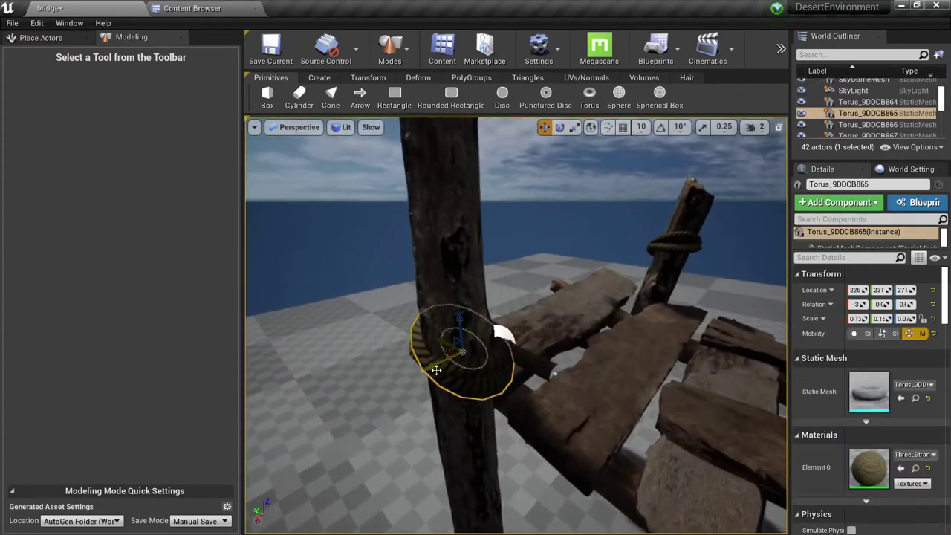
{"action": "left_click", "coordinate": [410, 355], "text": "ctrl"}
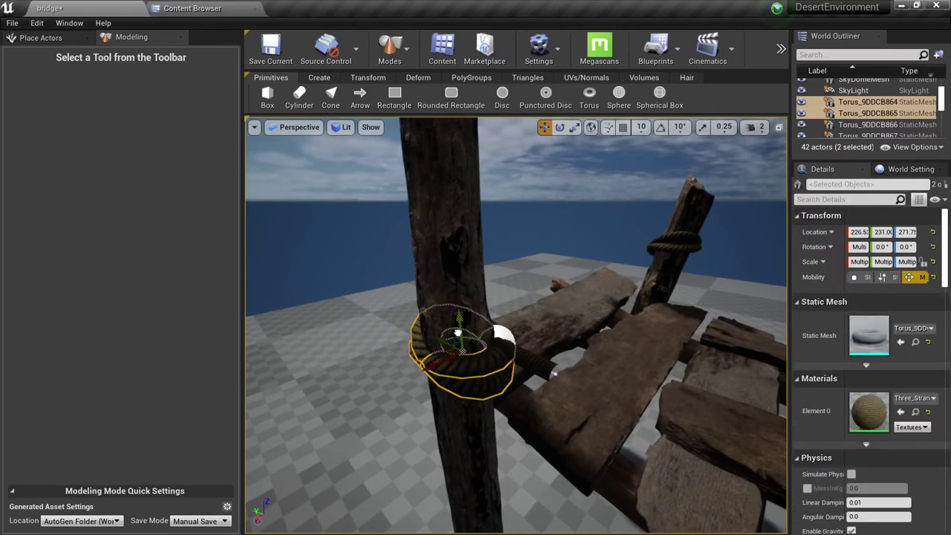
{"action": "left_click_drag", "start_coordinate": [457, 333], "coordinate": [435, 199]}
{"action": "left_click", "coordinate": [499, 347]}
{"action": "left_click_drag", "start_coordinate": [496, 318], "coordinate": [492, 210]}
{"action": "right_click_drag", "start_coordinate": [489, 287], "coordinate": [561, 268]}
{"action": "right_click_drag", "start_coordinate": [357, 280], "coordinate": [394, 262]}
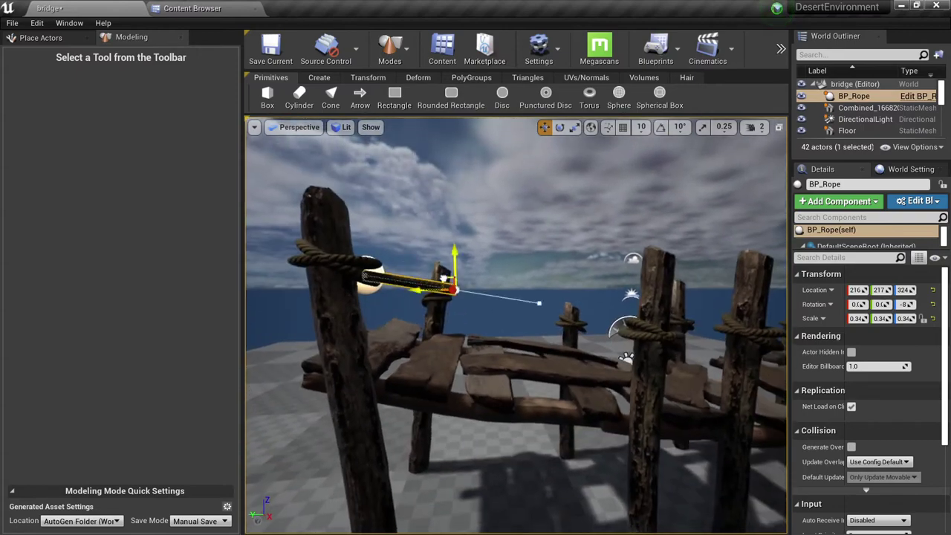
Stretch the rope's spline to the next post's rings and lower its middle point so the rope sags
{"action": "right_click_drag", "start_coordinate": [499, 334], "coordinate": [530, 336]}
{"action": "key", "text": "w"}
{"action": "right_click", "coordinate": [500, 334]}
{"action": "left_click", "coordinate": [532, 348]}
{"action": "key", "text": "s"}
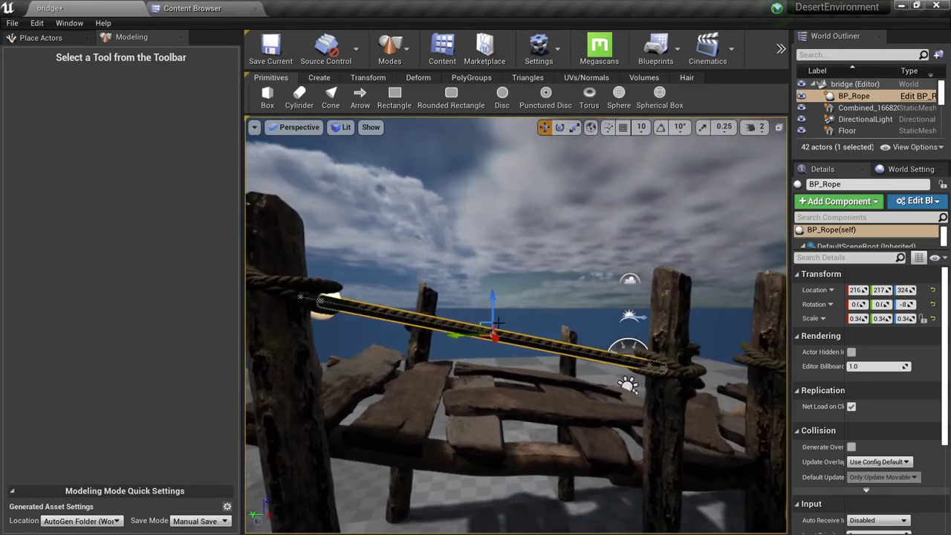
{"action": "key", "text": "d"}
{"action": "right_click_drag", "start_coordinate": [476, 375], "coordinate": [452, 370]}
{"action": "key", "text": "s"}
{"action": "key", "text": "w"}
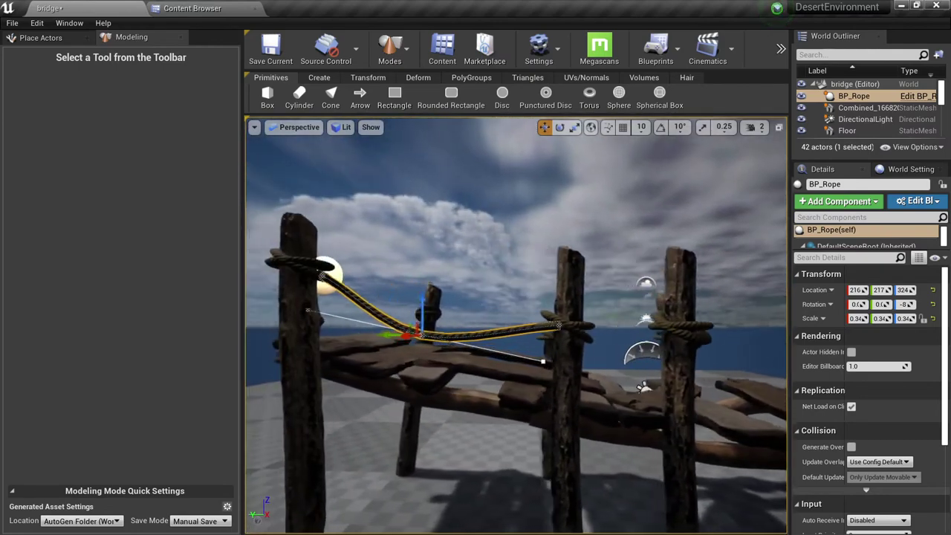
Refine the rope's spline points so its curve hangs smoothly and its far end meets the next post's rings
{"action": "right_click", "coordinate": [532, 333]}
{"action": "left_click", "coordinate": [580, 348]}
{"action": "right_click_drag", "start_coordinate": [580, 348], "coordinate": [661, 385]}
{"action": "key", "text": "w"}
{"action": "key", "text": "s"}
{"action": "left_click_drag", "start_coordinate": [596, 295], "coordinate": [581, 293]}
{"action": "right_click_drag", "start_coordinate": [580, 293], "coordinate": [256, 230]}
{"action": "key", "text": "s"}
{"action": "key", "text": "w"}
{"action": "key", "text": "d"}
Switch from Modeling mode to Select mode and select the whole rope at the end post
{"action": "key", "text": "shift+1"}
{"action": "right_click_drag", "start_coordinate": [505, 327], "coordinate": [605, 390]}
{"action": "key", "text": "s"}
{"action": "left_click", "coordinate": [483, 329]}
{"action": "key", "text": "s"}
{"action": "left_click", "coordinate": [490, 348]}
{"action": "key", "text": "s"}
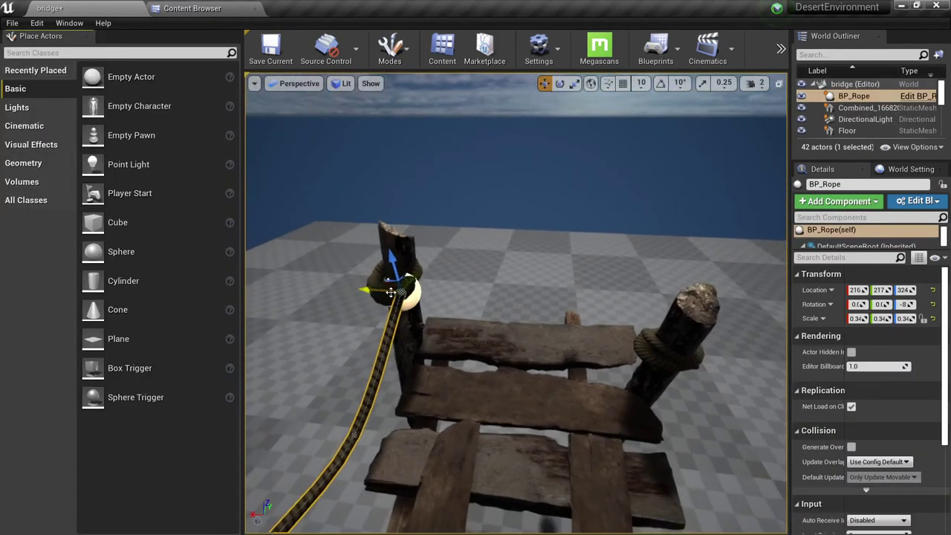
Copy the rope across the bridge to the opposite end post and move its start beside that post's rings
{"action": "left_click_drag", "start_coordinate": [398, 294], "coordinate": [456, 292], "text": "alt"}
{"action": "left_click_drag", "start_coordinate": [653, 327], "coordinate": [645, 326]}
{"action": "right_click_drag", "start_coordinate": [644, 325], "coordinate": [568, 336]}
{"action": "key", "text": "w"}
{"action": "left_click_drag", "start_coordinate": [465, 372], "coordinate": [468, 363]}
{"action": "right_click_drag", "start_coordinate": [468, 363], "coordinate": [297, 364]}
{"action": "key", "text": "d"}
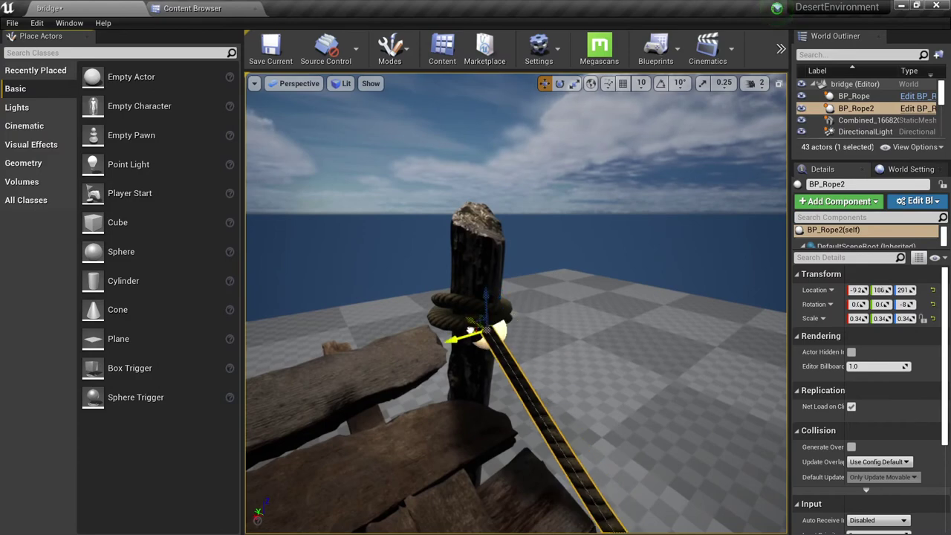
Raise the copied rope and fit its ends into the ring pairs on the opposite side's posts
{"action": "key", "text": "s"}
{"action": "right_click_drag", "start_coordinate": [485, 277], "coordinate": [641, 284]}
{"action": "key", "text": "w"}
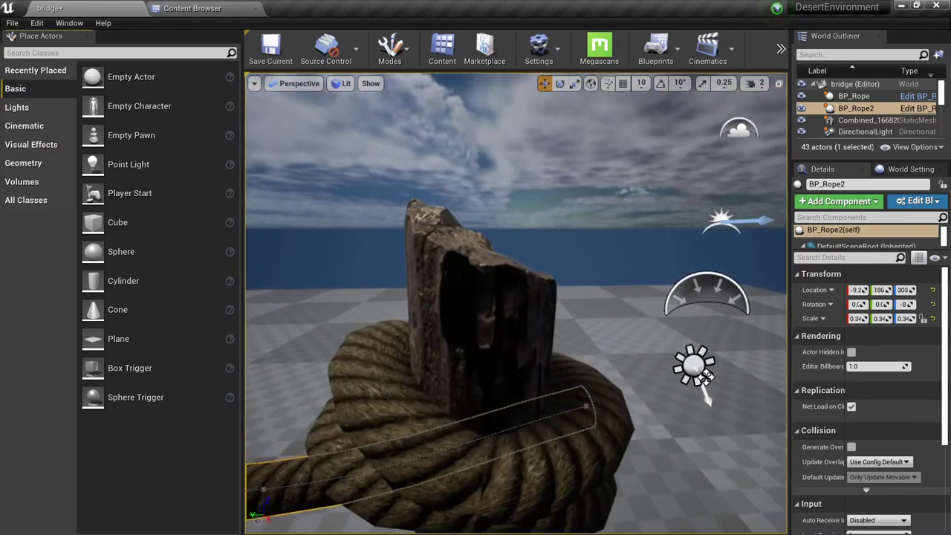
{"action": "right_click_drag", "start_coordinate": [588, 405], "coordinate": [572, 427]}
{"action": "key", "text": "s"}
{"action": "right_click_drag", "start_coordinate": [456, 353], "coordinate": [416, 379]}
{"action": "key", "text": "s"}
{"action": "key", "text": "Escape"}
{"action": "key", "text": "s"}
{"action": "key", "text": "w"}
{"action": "key", "text": "s"}
Copy the opposite side's rope into the next gap and place its start at the following post's rings
{"action": "left_click", "coordinate": [444, 362]}
{"action": "left_click_drag", "start_coordinate": [426, 377], "coordinate": [548, 368], "text": "alt"}
{"action": "key", "text": "w"}
{"action": "right_click_drag", "start_coordinate": [548, 368], "coordinate": [550, 319]}
{"action": "key", "text": "w"}
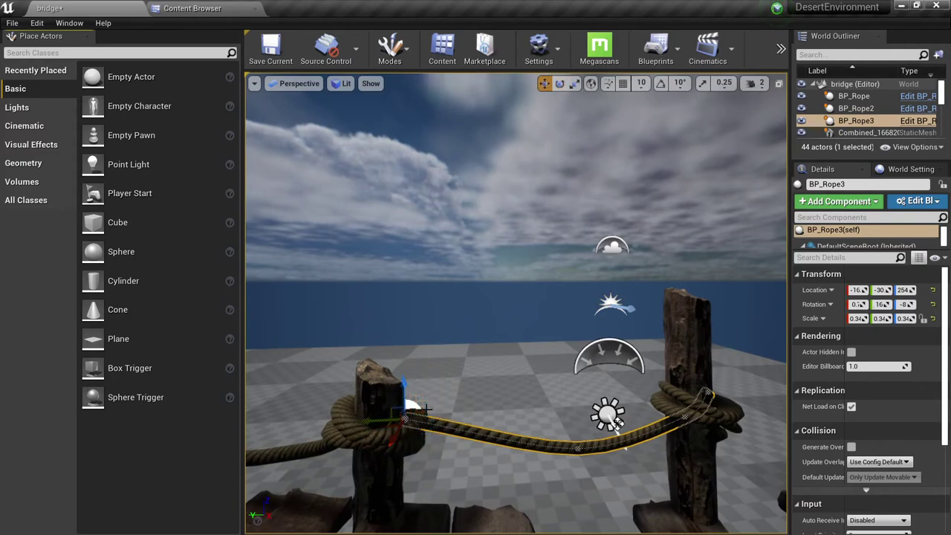
{"action": "left_click_drag", "start_coordinate": [391, 411], "coordinate": [401, 412]}
Rotate and nudge the new rope copy so both ends line up with the rings on its two posts
{"action": "right_click_drag", "start_coordinate": [401, 412], "coordinate": [494, 446]}
{"action": "key", "text": "e"}
{"action": "key", "text": "s"}
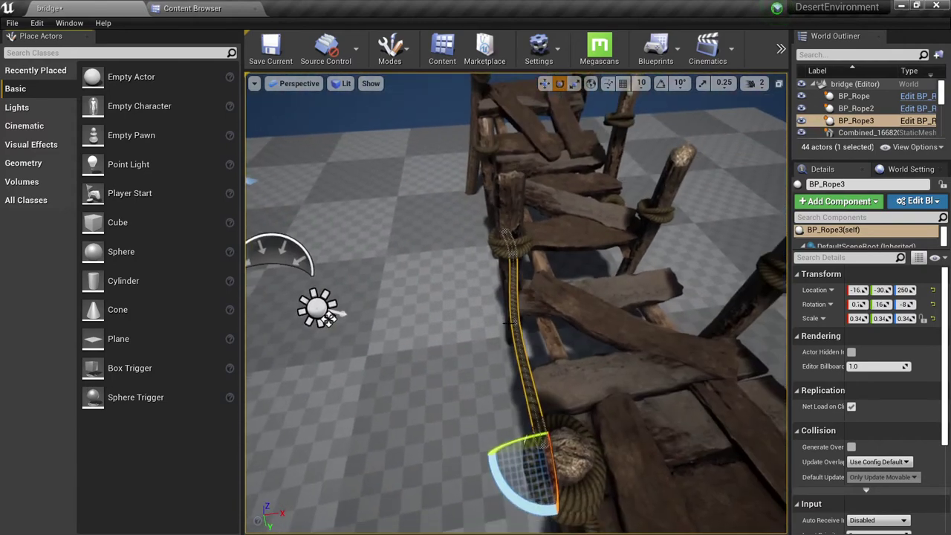
{"action": "left_click_drag", "start_coordinate": [554, 328], "coordinate": [546, 327]}
{"action": "right_click_drag", "start_coordinate": [410, 322], "coordinate": [327, 257]}
{"action": "key", "text": "d"}
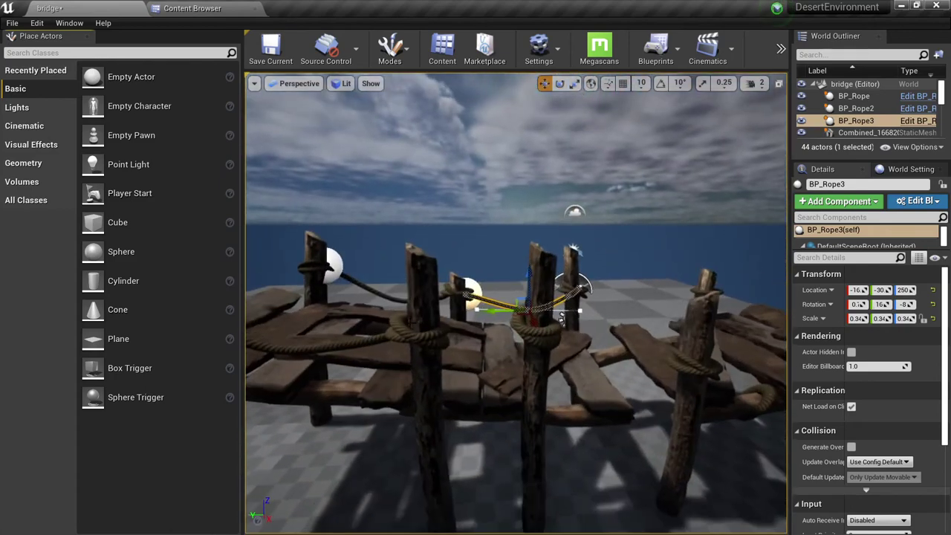
Copy BP_Rope along its side of the bridge, placing the copy's start at the third post's rings
{"action": "key", "text": "a"}
{"action": "left_click", "coordinate": [411, 322]}
{"action": "right_click_drag", "start_coordinate": [411, 321], "coordinate": [435, 306]}
{"action": "key", "text": "s"}
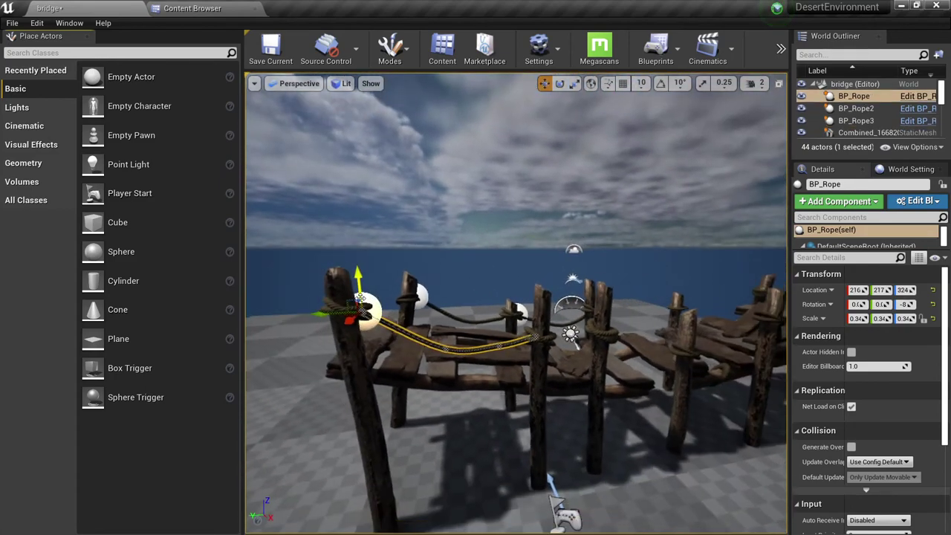
{"action": "left_click_drag", "start_coordinate": [363, 296], "coordinate": [362, 300], "text": "alt"}
{"action": "left_click_drag", "start_coordinate": [576, 330], "coordinate": [589, 324]}
{"action": "key", "text": "d"}
{"action": "right_click_drag", "start_coordinate": [589, 325], "coordinate": [576, 327]}
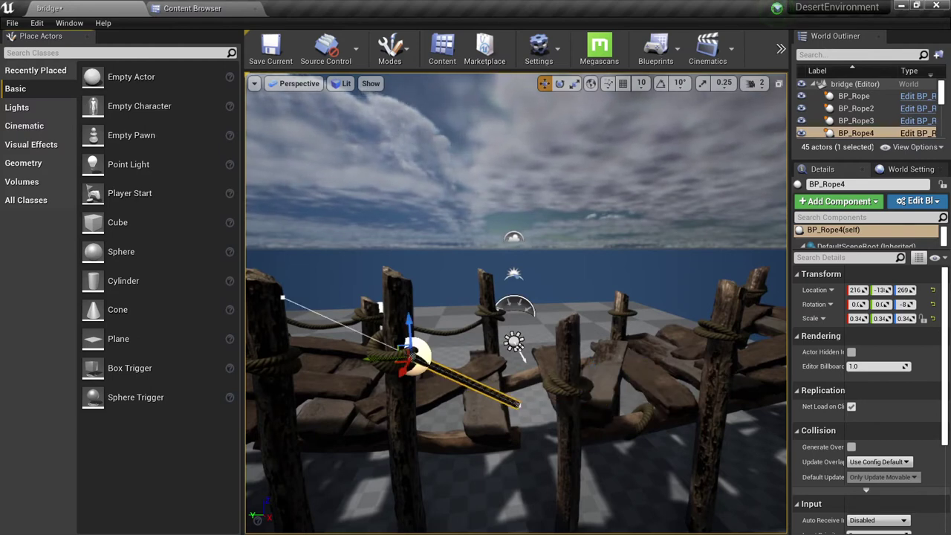
Bend the copied rope's spline so it sags mid-gap and its free end meets the fourth post's rings
{"action": "right_click", "coordinate": [497, 378]}
{"action": "left_click", "coordinate": [530, 388]}
{"action": "right_click_drag", "start_coordinate": [530, 387], "coordinate": [531, 384]}
{"action": "key", "text": "q"}
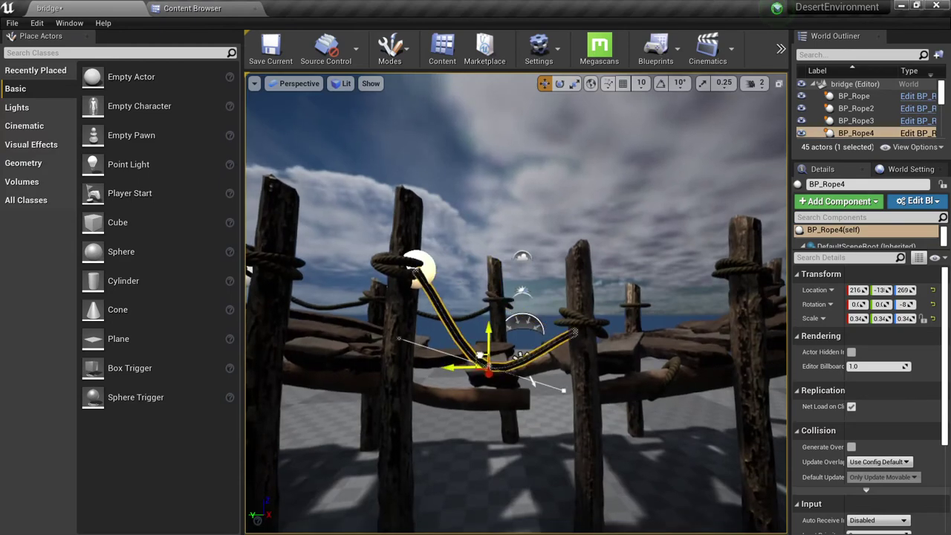
{"action": "right_click_drag", "start_coordinate": [487, 357], "coordinate": [486, 330]}
{"action": "key", "text": "Escape"}
{"action": "left_click", "coordinate": [484, 404]}
Copy that rope into the following gap, turned around so its start sits near the fifth post's rings
{"action": "left_click_drag", "start_coordinate": [340, 355], "coordinate": [397, 354], "text": "alt"}
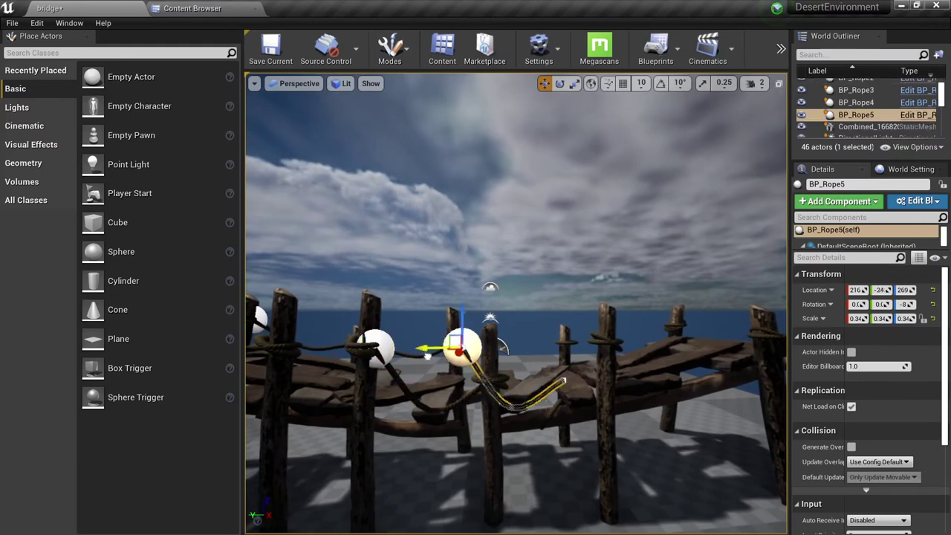
{"action": "left_click_drag", "start_coordinate": [464, 357], "coordinate": [461, 357], "text": "alt"}
{"action": "key", "text": "w"}
{"action": "right_click_drag", "start_coordinate": [447, 409], "coordinate": [474, 402]}
{"action": "key", "text": "e"}
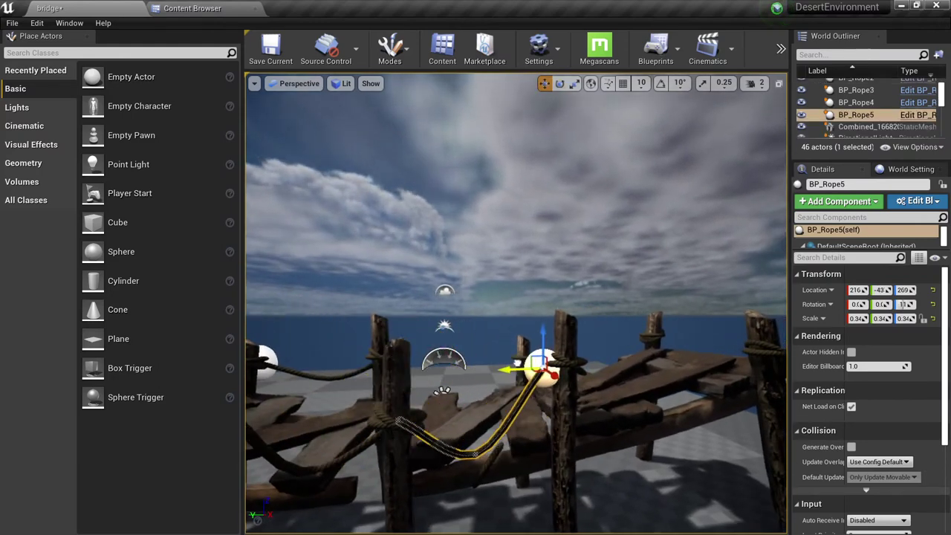
Adjust the new rope's spline to sag between the fourth and fifth posts' rings, and save the level
{"action": "right_click_drag", "start_coordinate": [500, 406], "coordinate": [567, 463]}
{"action": "left_click", "coordinate": [497, 446]}
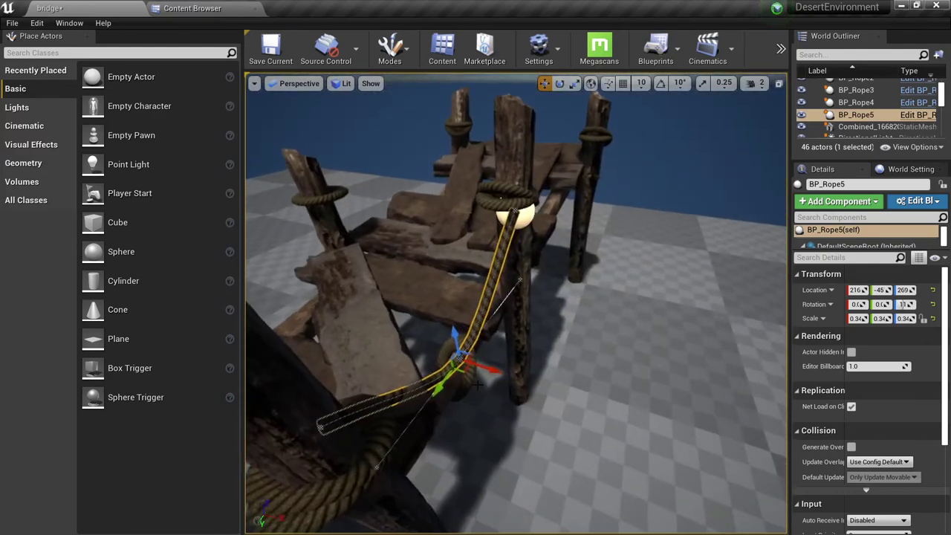
{"action": "right_click_drag", "start_coordinate": [461, 371], "coordinate": [423, 385]}
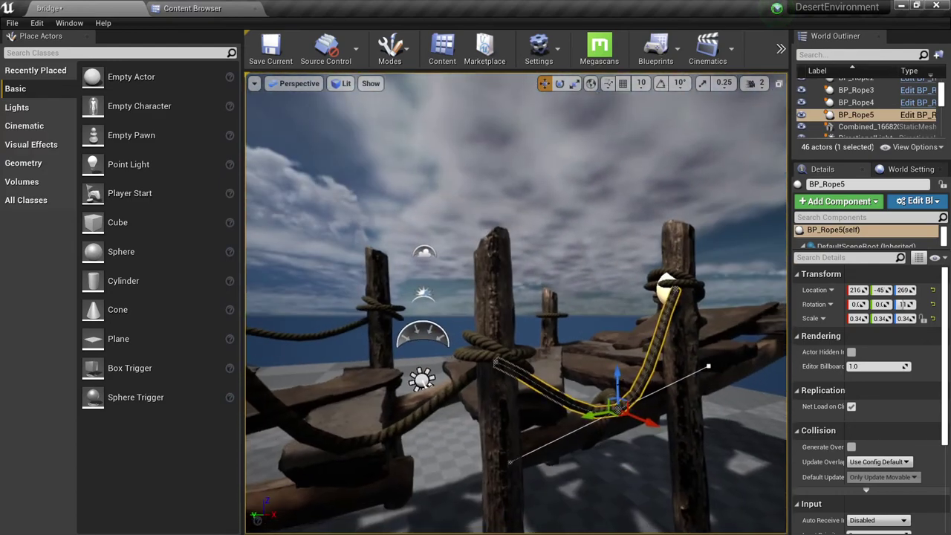
{"action": "right_click_drag", "start_coordinate": [650, 402], "coordinate": [662, 259]}
{"action": "key", "text": "Escape"}
{"action": "left_click", "coordinate": [543, 298]}
{"action": "key", "text": "Escape"}
{"action": "right_click_drag", "start_coordinate": [495, 353], "coordinate": [526, 416]}
{"action": "key", "text": "ctrl+s"}
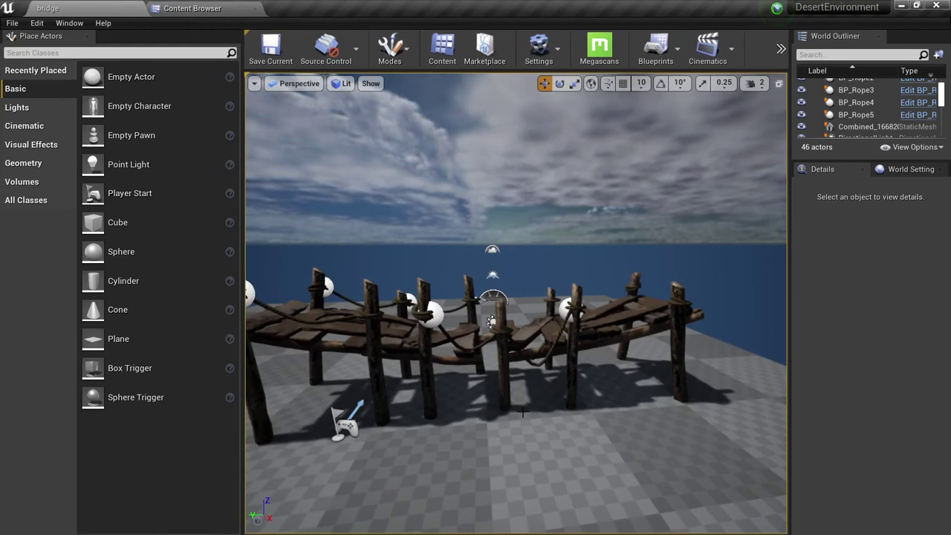
Check the bridge in Brush Wireframe view and return to Lit view
{"action": "right_click_drag", "start_coordinate": [523, 414], "coordinate": [530, 406]}
{"action": "key", "text": "alt+2"}
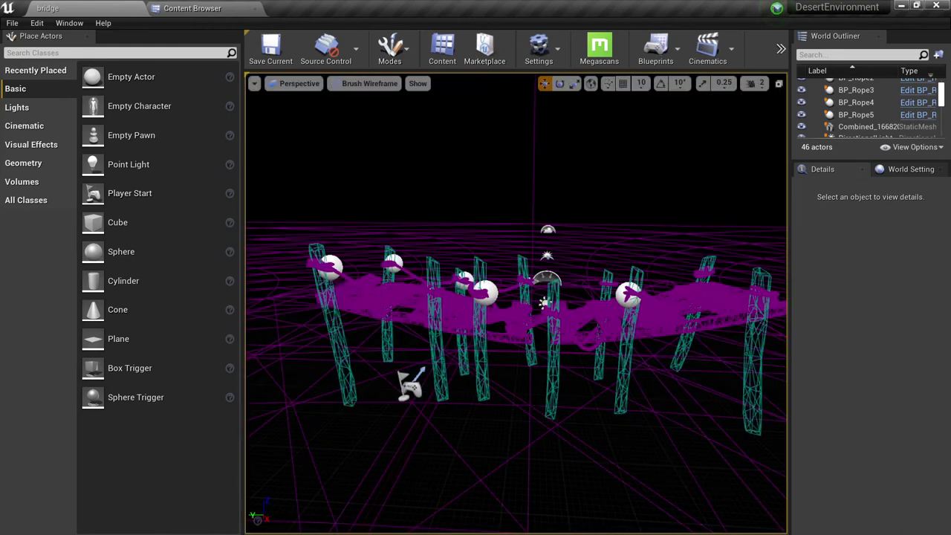
{"action": "key", "text": "alt+4"}
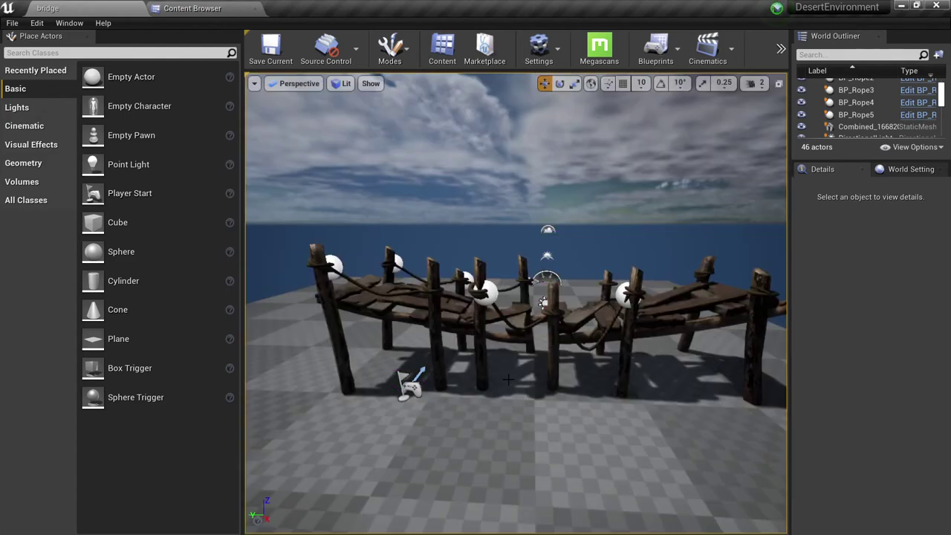
Open the bridge's combined plank mesh in the Static Mesh Editor and view it from along the planks
{"action": "scroll", "coordinate": [517, 334], "scroll_direction": "up", "scroll_amount": 5}
{"action": "left_click", "coordinate": [487, 334]}
{"action": "right_click_drag", "start_coordinate": [486, 335], "coordinate": [513, 377]}
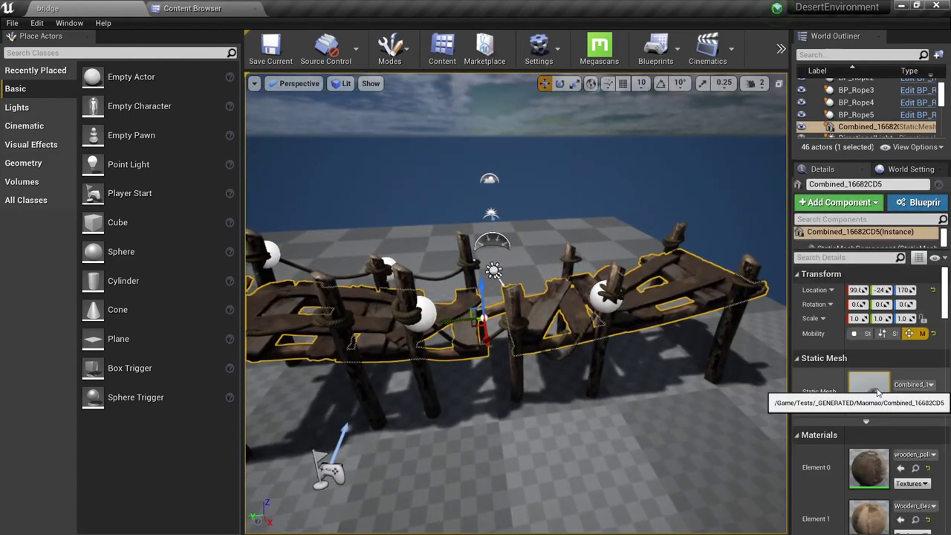
{"action": "double_click", "coordinate": [877, 393]}
{"action": "scroll", "coordinate": [285, 286], "scroll_direction": "down", "scroll_amount": 6}
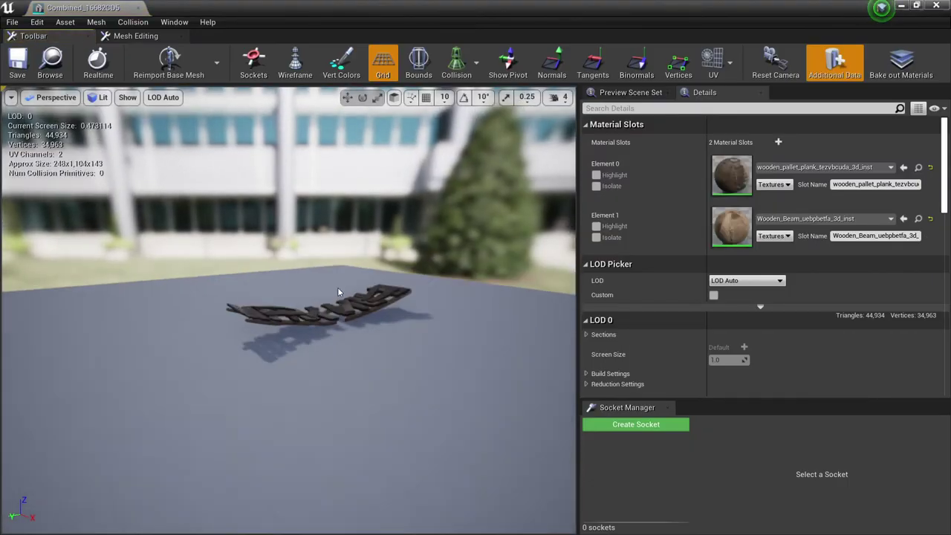
{"action": "scroll", "coordinate": [339, 290], "scroll_direction": "up", "scroll_amount": 4}
{"action": "left_click_drag", "start_coordinate": [287, 291], "coordinate": [631, 237], "text": "alt"}
{"action": "right_click_drag", "start_coordinate": [312, 297], "coordinate": [351, 273]}
Set the plank mesh's LOD Group to LevelArchitecture and accept the change
{"action": "left_click", "coordinate": [653, 110]}
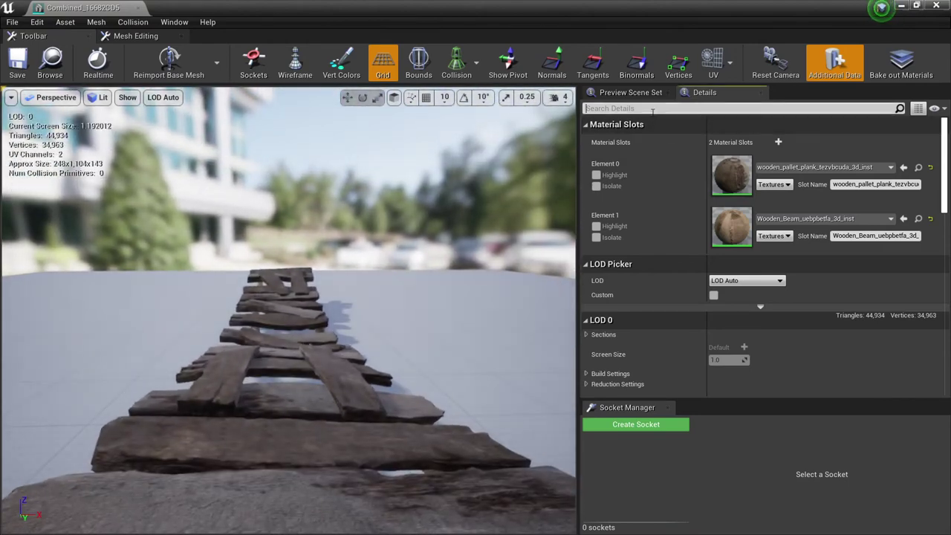
{"action": "left_click", "coordinate": [629, 93]}
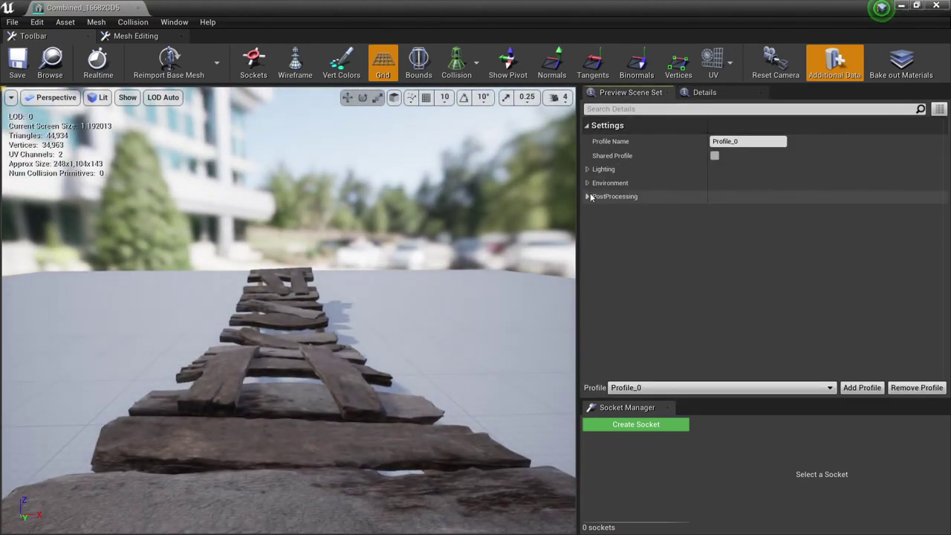
{"action": "left_click", "coordinate": [713, 94]}
{"action": "right_click_drag", "start_coordinate": [307, 277], "coordinate": [359, 286]}
{"action": "left_click", "coordinate": [616, 110]}
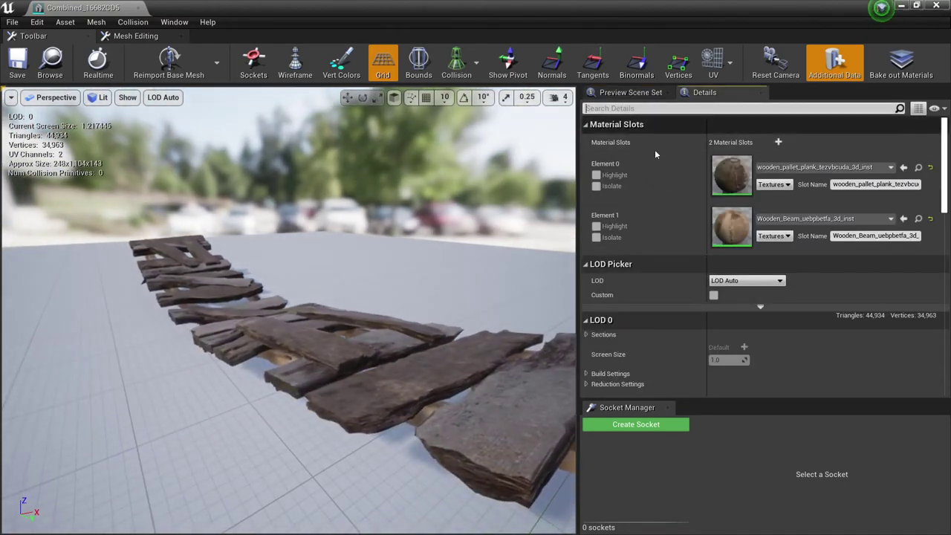
{"action": "scroll", "coordinate": [665, 293], "scroll_direction": "down", "scroll_amount": 3}
{"action": "left_click", "coordinate": [728, 360]}
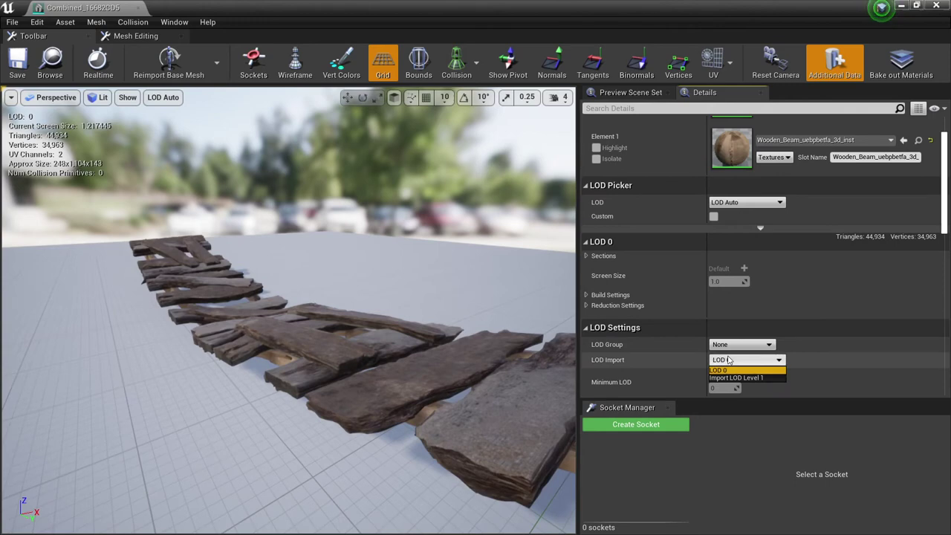
{"action": "left_click", "coordinate": [731, 345]}
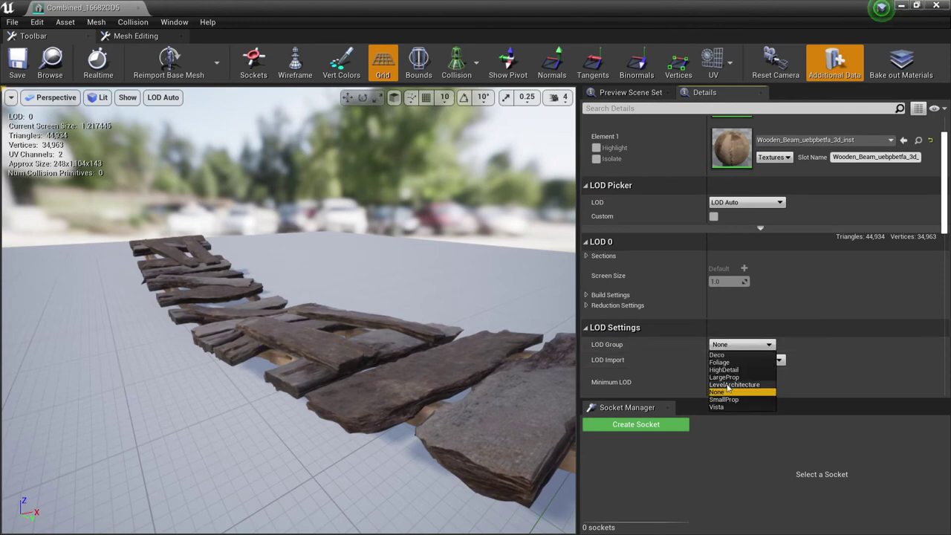
{"action": "left_click", "coordinate": [732, 384]}
{"action": "left_click", "coordinate": [561, 308]}
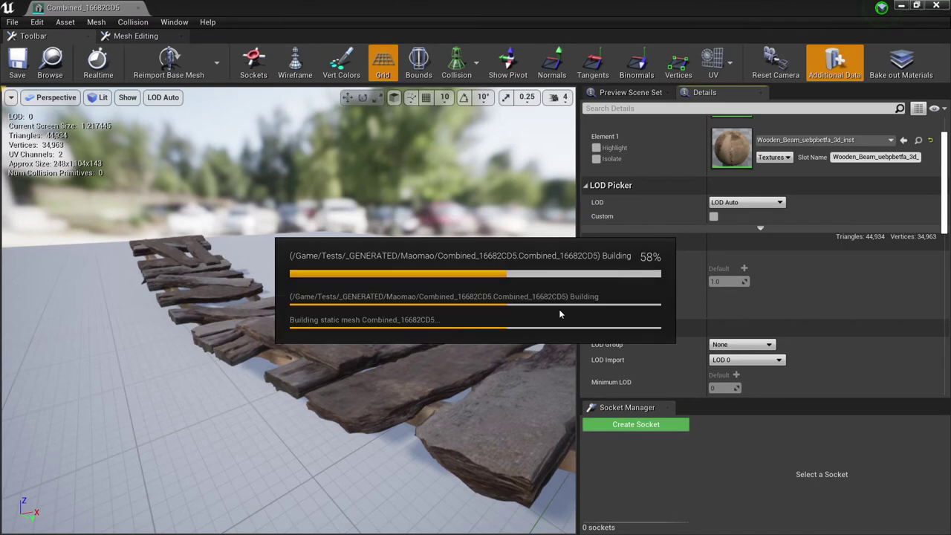
Save the combined plank mesh and close its editor
{"action": "mouse_move", "coordinate": [559, 310]}
{"action": "right_mouse_down"}
{"action": "mouse_move", "coordinate": [544, 317]}
{"action": "mouse_move", "coordinate": [564, 319]}
{"action": "right_mouse_up"}
{"action": "key", "text": "s"}
{"action": "key", "text": "w"}
{"action": "left_click", "coordinate": [19, 65]}
{"action": "middle_click", "coordinate": [99, 8]}
Try selecting the bridge parts individually, taking the combined plank mesh and a corner post
{"action": "mouse_move", "coordinate": [420, 305]}
{"action": "right_mouse_down"}
{"action": "mouse_move", "coordinate": [425, 296]}
{"action": "mouse_move", "coordinate": [426, 307]}
{"action": "right_mouse_up"}
{"action": "key", "text": "Escape"}
{"action": "key", "text": "a"}
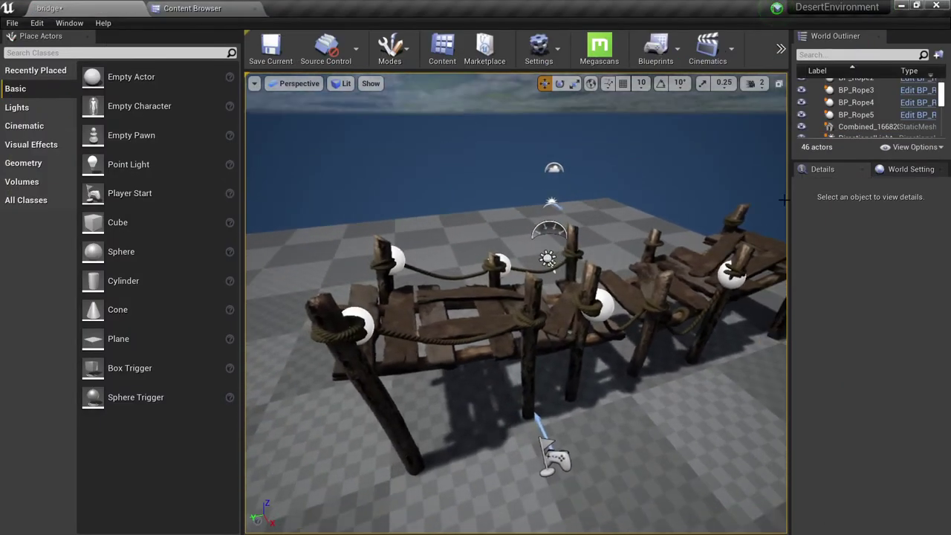
{"action": "scroll", "coordinate": [878, 120], "scroll_direction": "up", "scroll_amount": 2}
{"action": "left_click", "coordinate": [853, 98]}
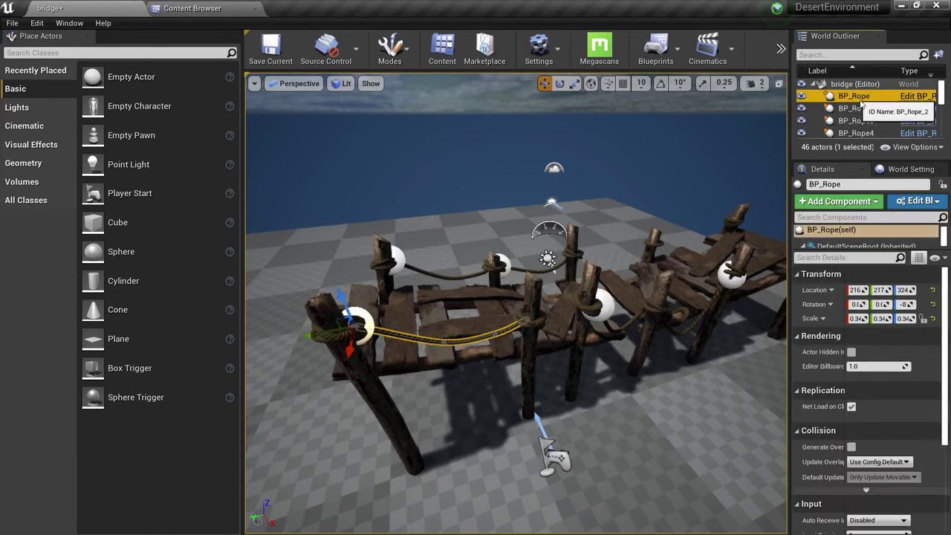
{"action": "scroll", "coordinate": [878, 111], "scroll_direction": "down", "scroll_amount": 4}
{"action": "left_click", "coordinate": [438, 316]}
{"action": "key", "text": "e"}
{"action": "mouse_move", "coordinate": [437, 316]}
{"action": "right_mouse_down"}
{"action": "mouse_move", "coordinate": [438, 331]}
{"action": "mouse_move", "coordinate": [438, 321]}
{"action": "right_mouse_up"}
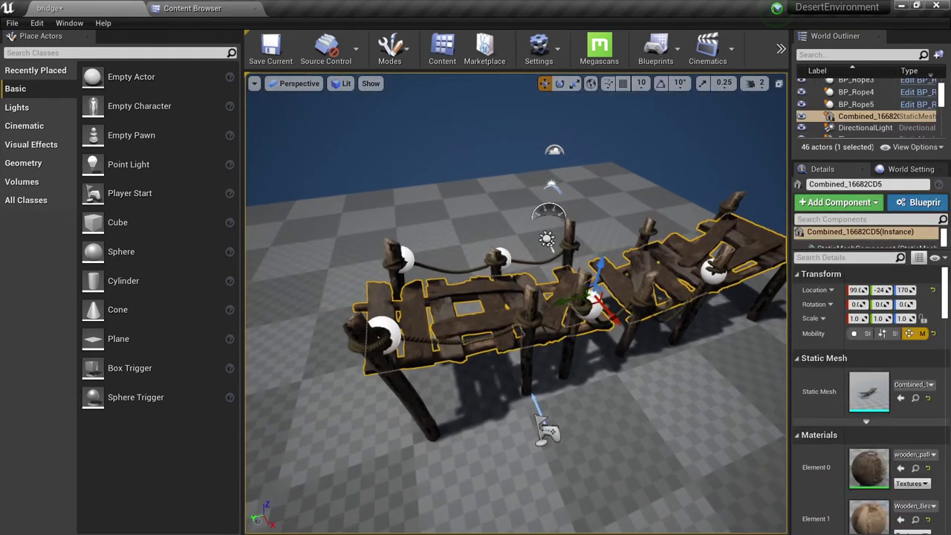
{"action": "left_click", "coordinate": [393, 263], "text": "ctrl"}
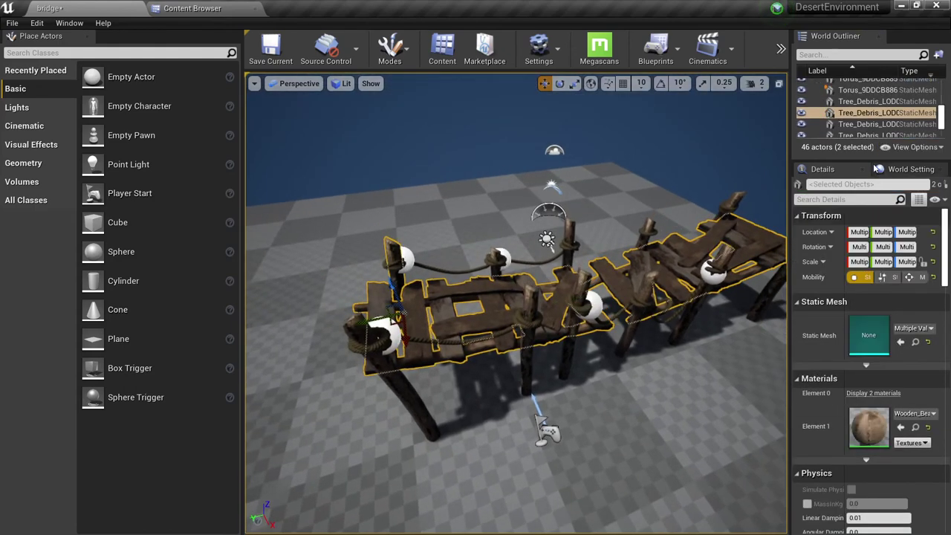
Enlarge the World Outliner and select the actor range from the last Tree_Debris post up to BP_Rope
{"action": "left_click_drag", "start_coordinate": [873, 161], "coordinate": [874, 335]}
{"action": "right_click_drag", "start_coordinate": [550, 327], "coordinate": [514, 244]}
{"action": "key", "text": "w"}
{"action": "left_click", "coordinate": [865, 294]}
{"action": "scroll", "coordinate": [884, 248], "scroll_direction": "up", "scroll_amount": 8}
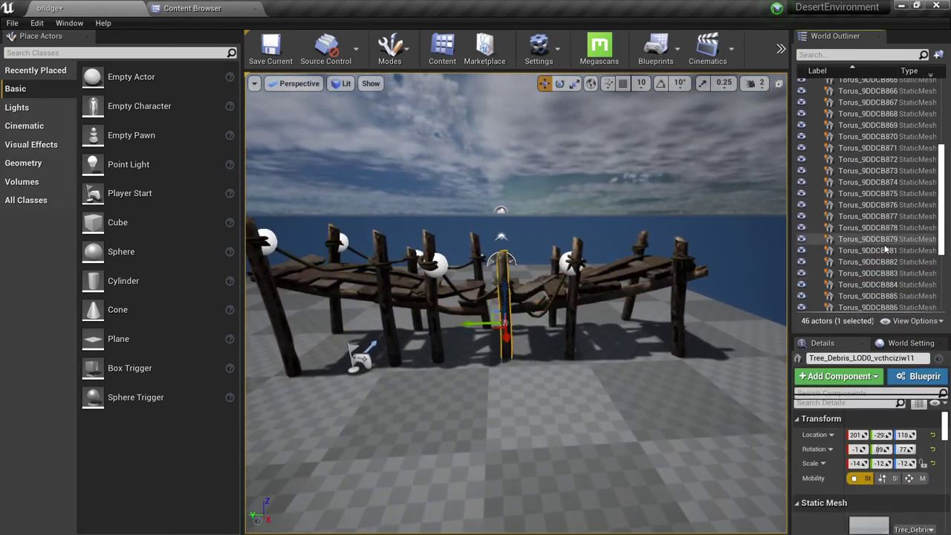
{"action": "left_click", "coordinate": [870, 98], "text": "shift"}
{"action": "right_click_drag", "start_coordinate": [503, 308], "coordinate": [503, 338]}
{"action": "key", "text": "s"}
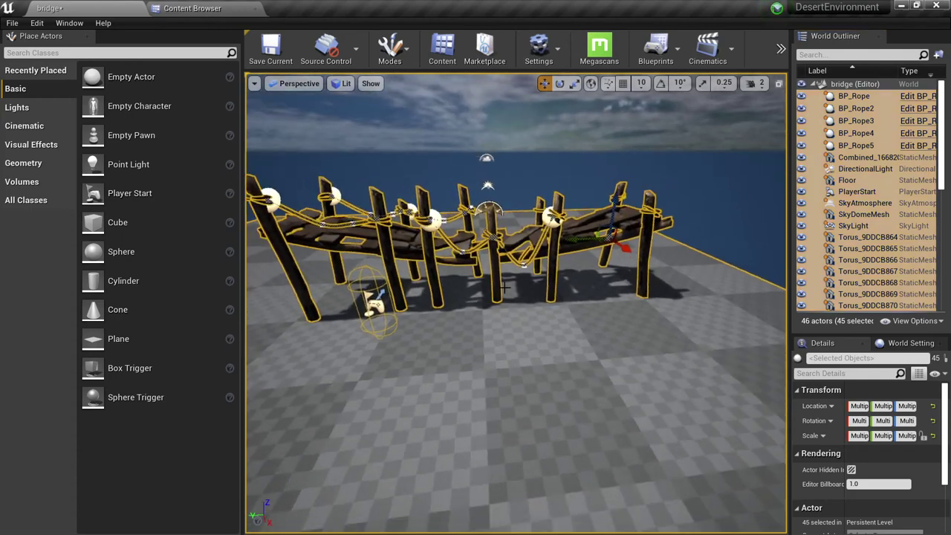
{"action": "left_click", "coordinate": [503, 338]}
{"action": "key", "text": "ctrl+z"}
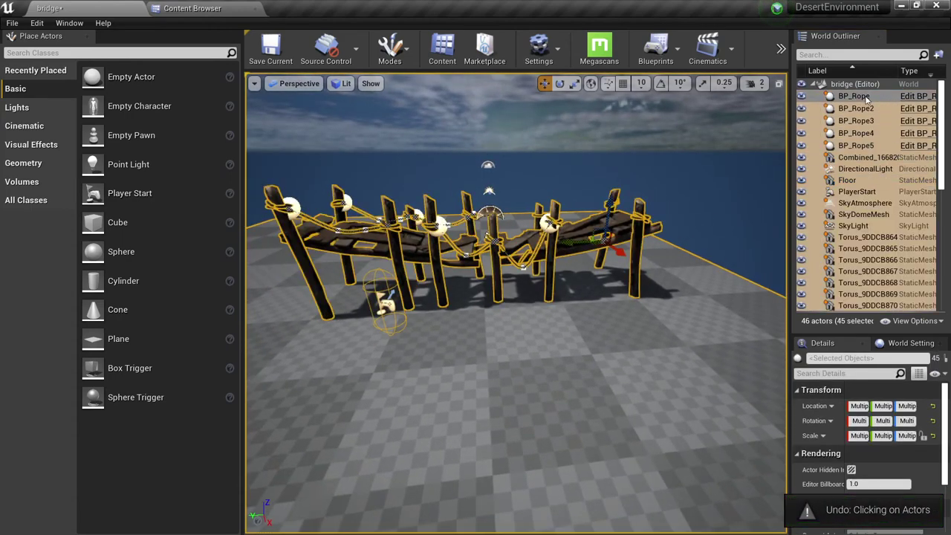
Reselect BP_Rope through the last Tree_Debris post and exclude DirectionalLight, SkyAtmosphere, SkyDomeMesh and SkyLight
{"action": "left_click", "coordinate": [864, 96]}
{"action": "scroll", "coordinate": [867, 223], "scroll_direction": "down", "scroll_amount": 8}
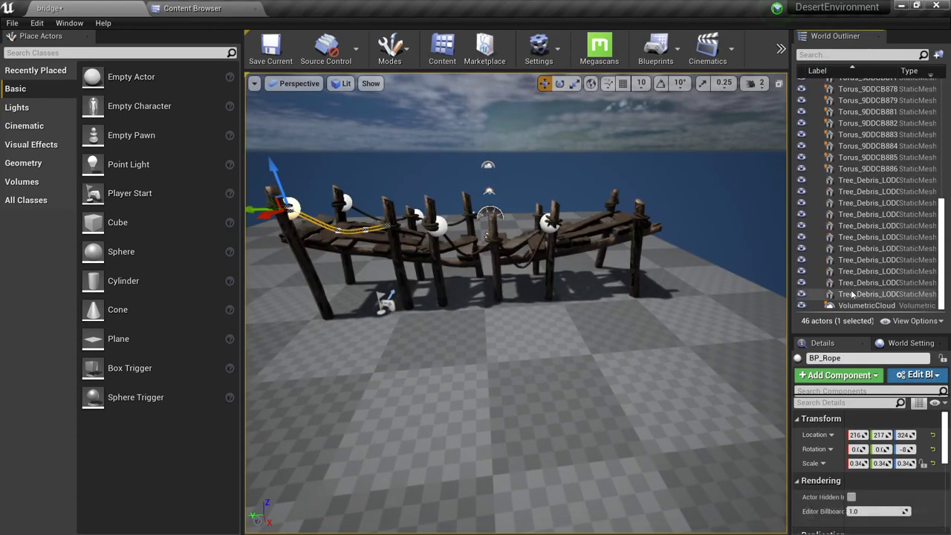
{"action": "left_click", "coordinate": [853, 295], "text": "shift"}
{"action": "scroll", "coordinate": [854, 253], "scroll_direction": "up", "scroll_amount": 8}
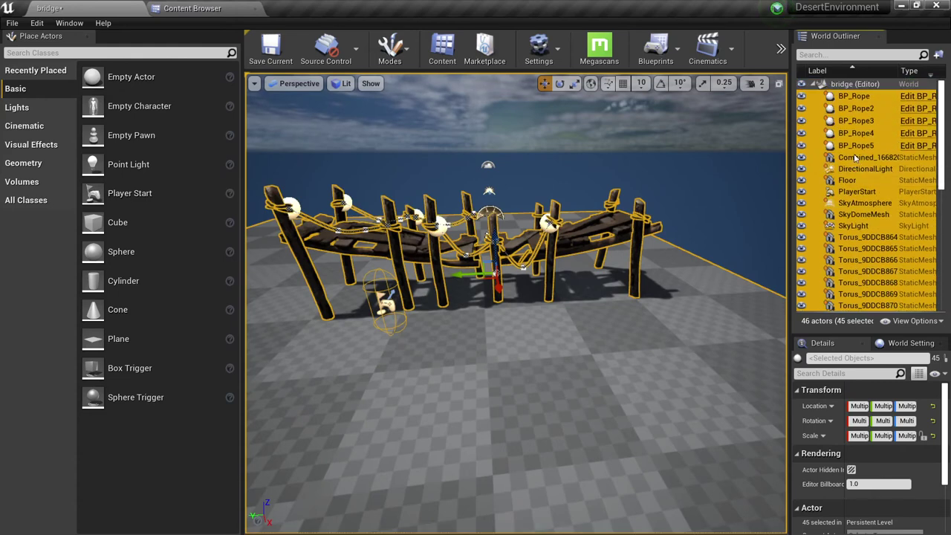
{"action": "left_click", "coordinate": [856, 204], "text": "ctrl"}
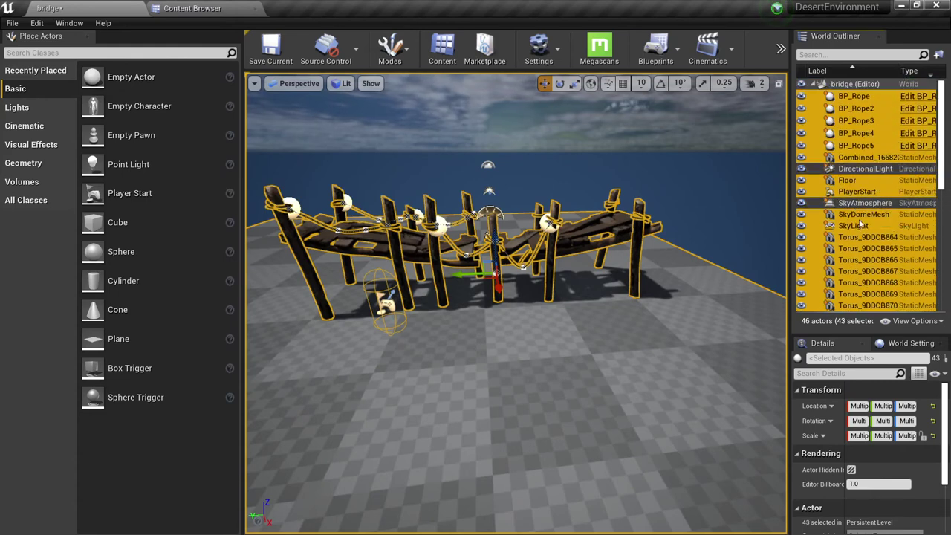
{"action": "scroll", "coordinate": [874, 218], "scroll_direction": "down", "scroll_amount": 6}
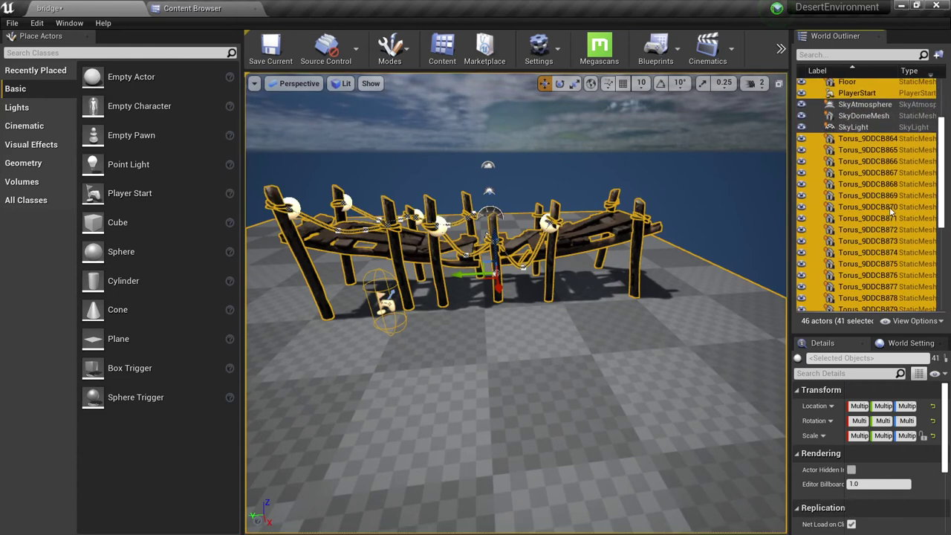
Exclude the floor from the bridge selection, test-moving the selected actors and undoing each move
{"action": "left_click_drag", "start_coordinate": [487, 265], "coordinate": [658, 194]}
{"action": "key", "text": "ctrl+z"}
{"action": "left_click", "coordinate": [570, 371], "text": "ctrl"}
{"action": "right_click_drag", "start_coordinate": [569, 371], "coordinate": [523, 319]}
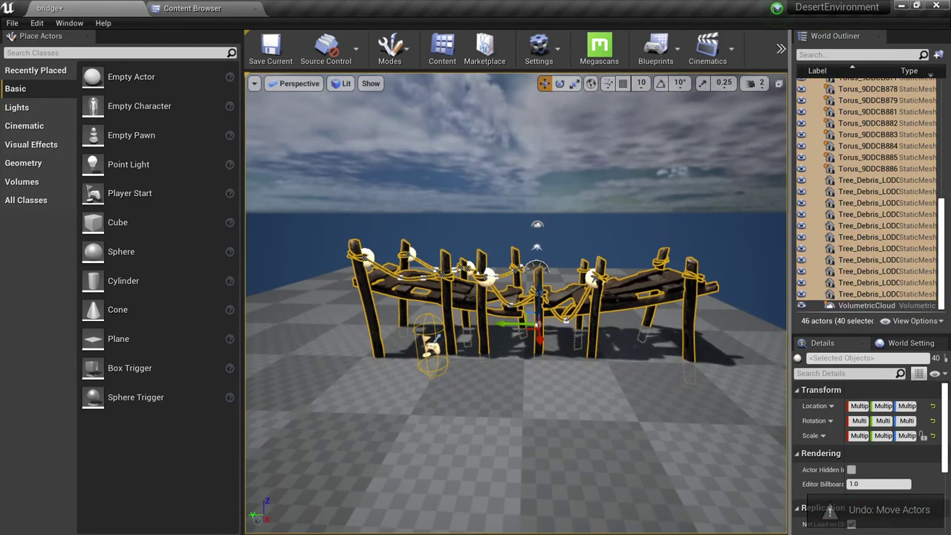
{"action": "left_click_drag", "start_coordinate": [523, 311], "coordinate": [526, 252]}
{"action": "key", "text": "ctrl+z"}
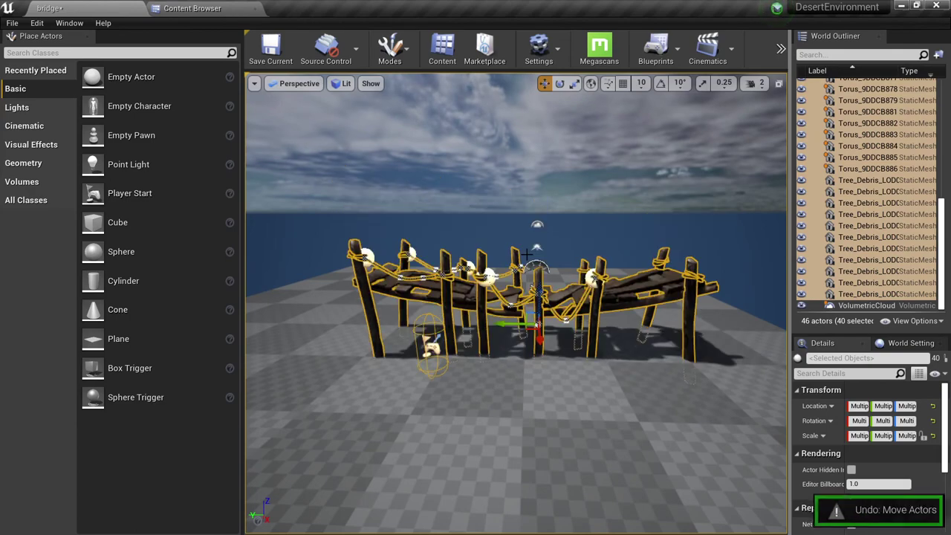
Start merging the selected bridge actors with the proxy mesh method and review the Proxy Settings
{"action": "right_click_drag", "start_coordinate": [540, 280], "coordinate": [449, 287]}
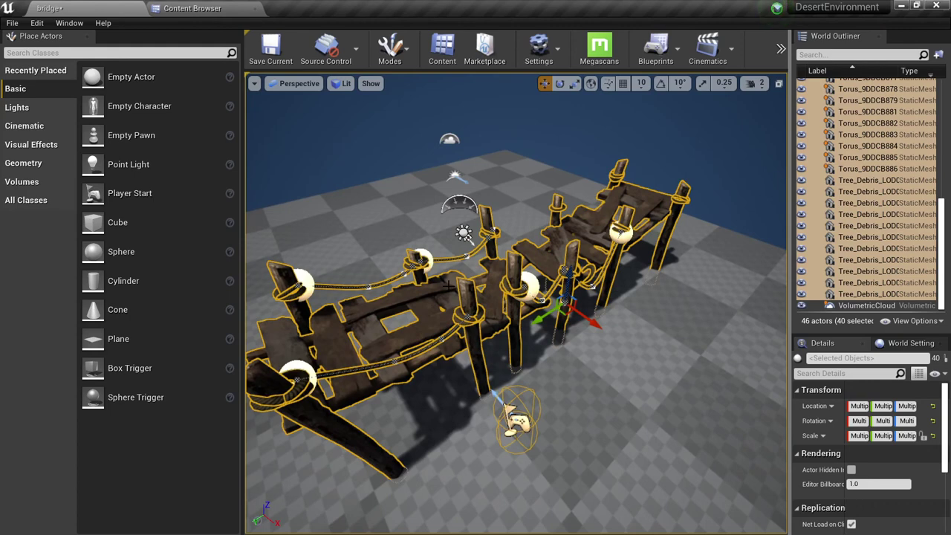
{"action": "right_click", "coordinate": [448, 285]}
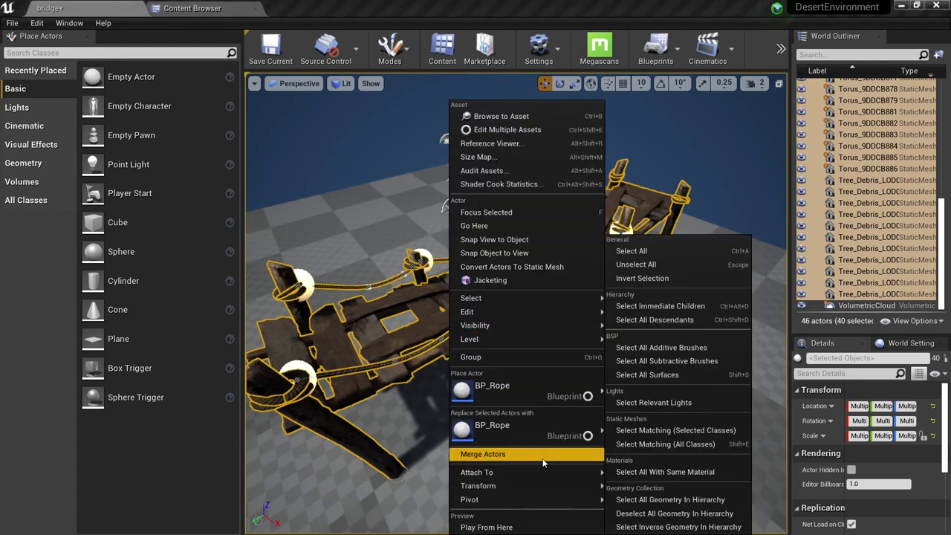
{"action": "left_click", "coordinate": [543, 463]}
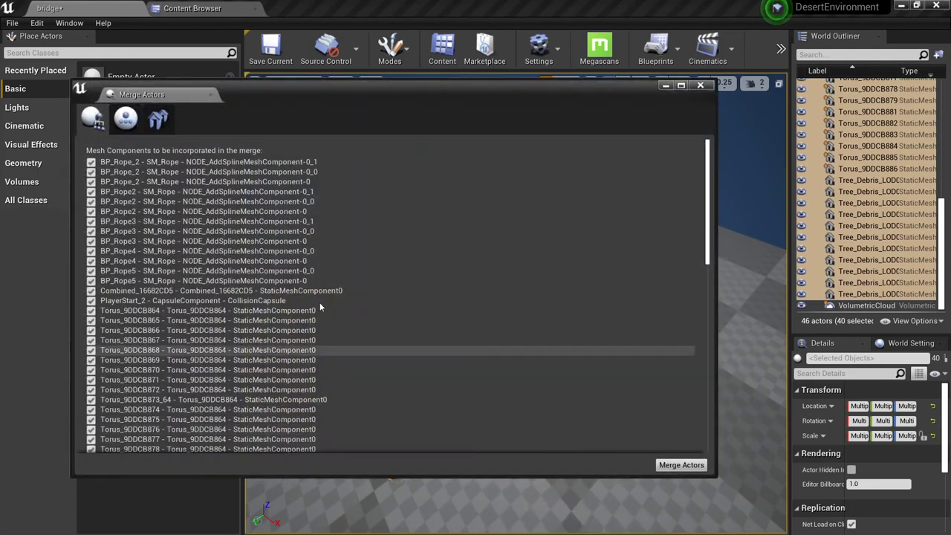
{"action": "left_click", "coordinate": [126, 117]}
{"action": "left_click_drag", "start_coordinate": [319, 87], "coordinate": [410, 76]}
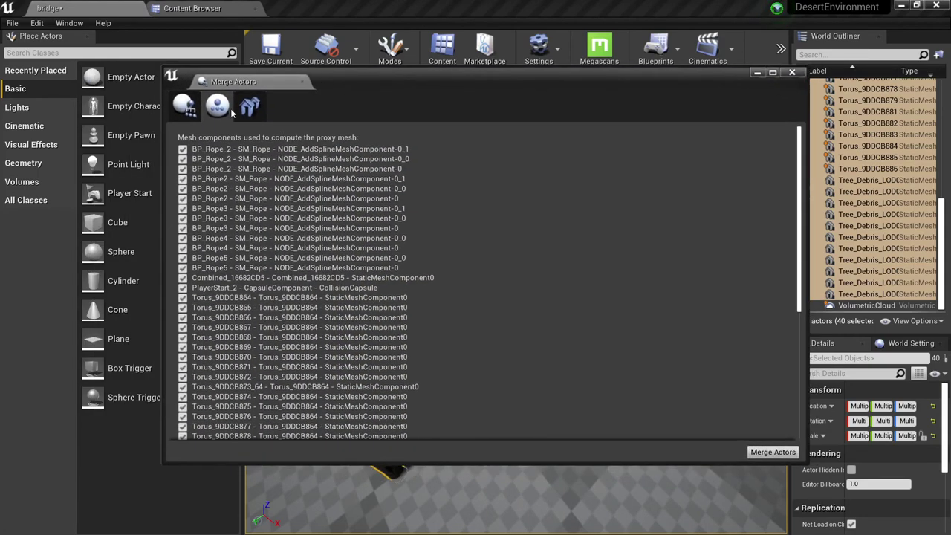
{"action": "scroll", "coordinate": [312, 237], "scroll_direction": "down", "scroll_amount": 6}
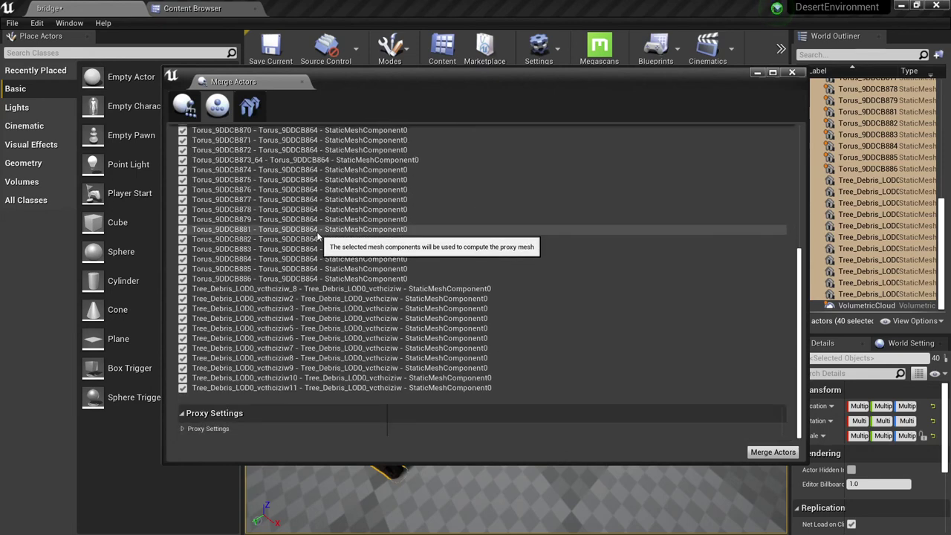
{"action": "left_click", "coordinate": [215, 430]}
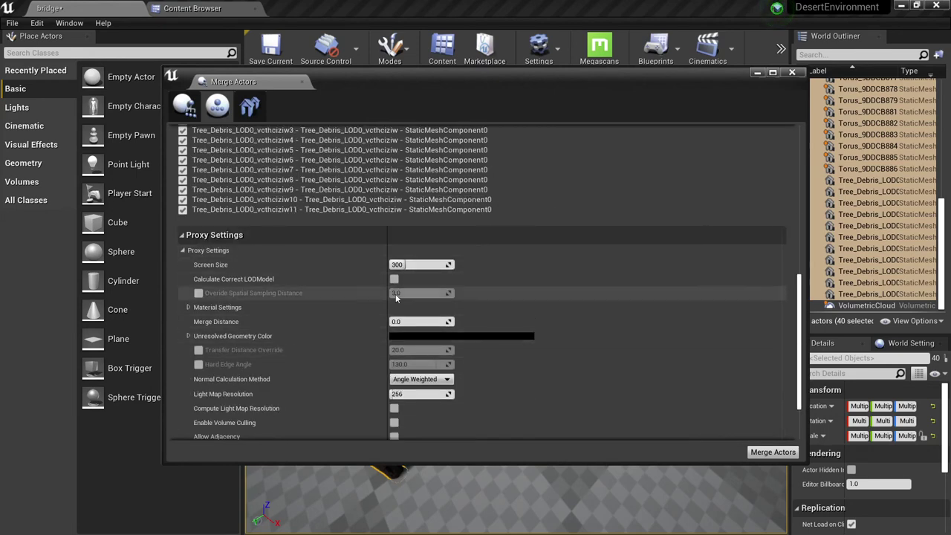
{"action": "scroll", "coordinate": [439, 301], "scroll_direction": "down", "scroll_amount": 3}
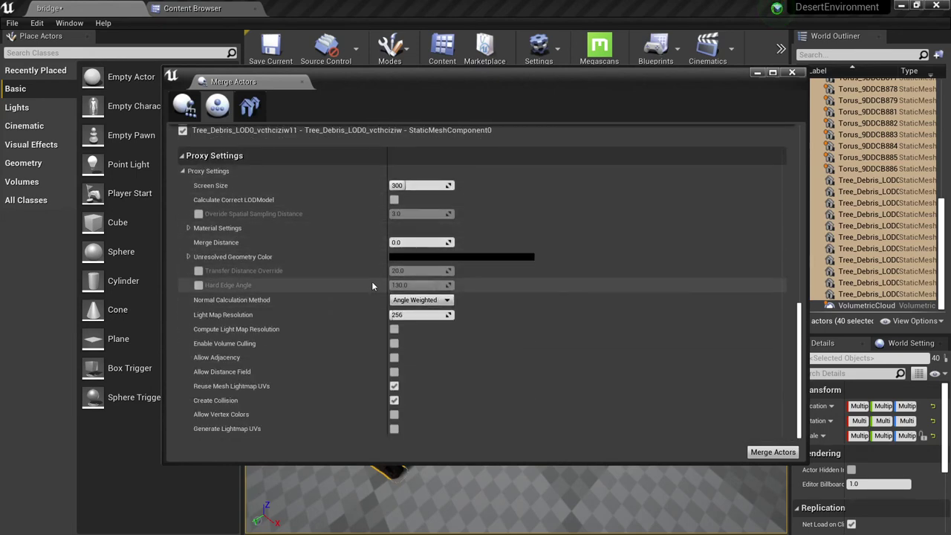
Merge the actors into a proxy mesh saved as proxy_test in the Tests folder, and close Merge Actors
{"action": "left_click", "coordinate": [769, 451]}
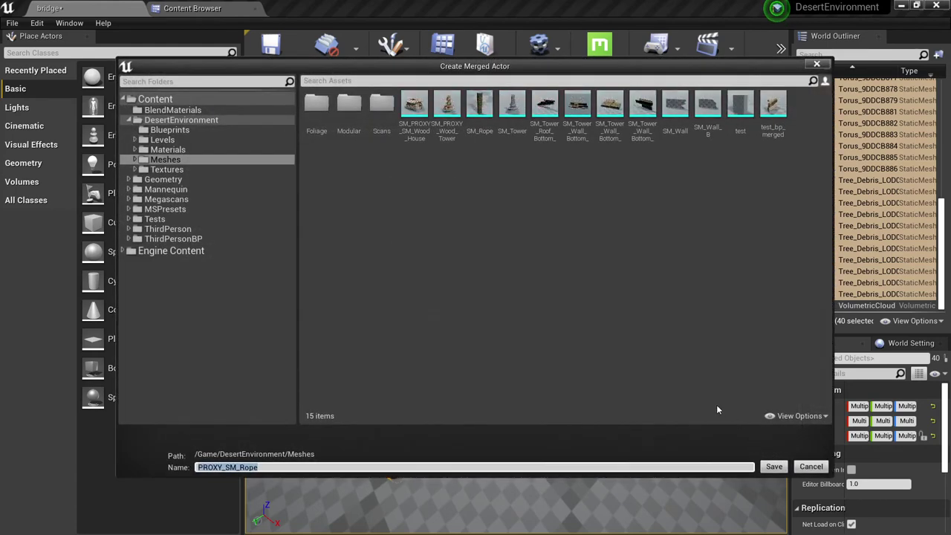
{"action": "left_click", "coordinate": [156, 220]}
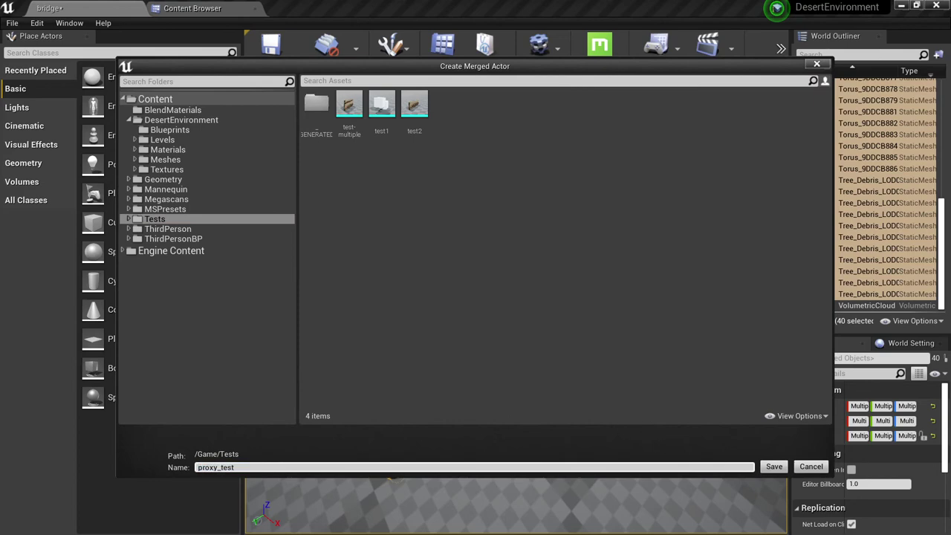
{"action": "left_click", "coordinate": [774, 466]}
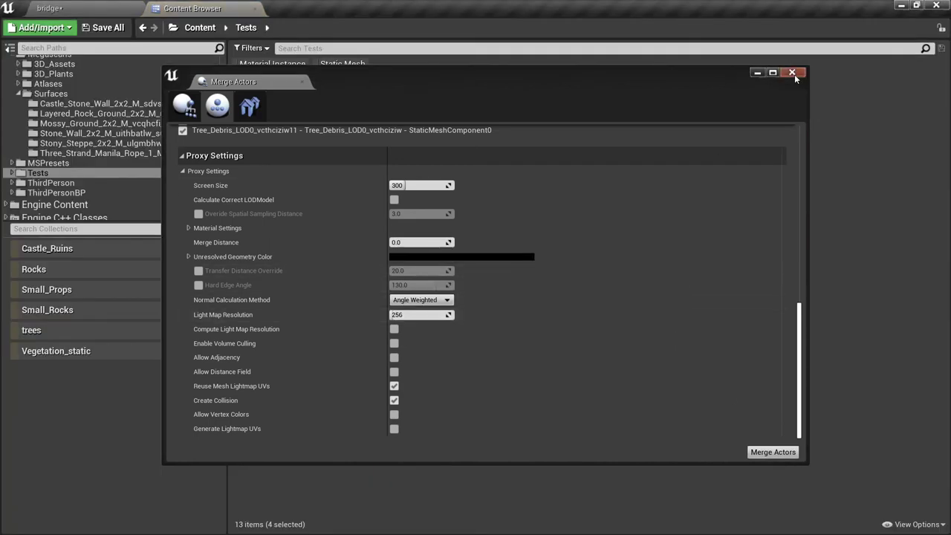
{"action": "left_click", "coordinate": [792, 72]}
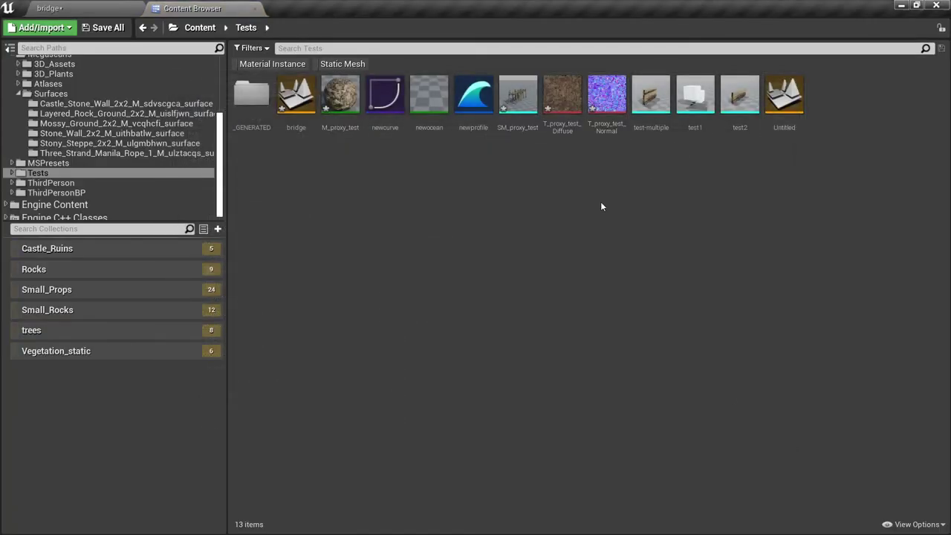
Open the M_proxy_test material and examine its baked texture on the preview plane from several angles
{"action": "left_click", "coordinate": [346, 120]}
{"action": "double_click", "coordinate": [346, 118]}
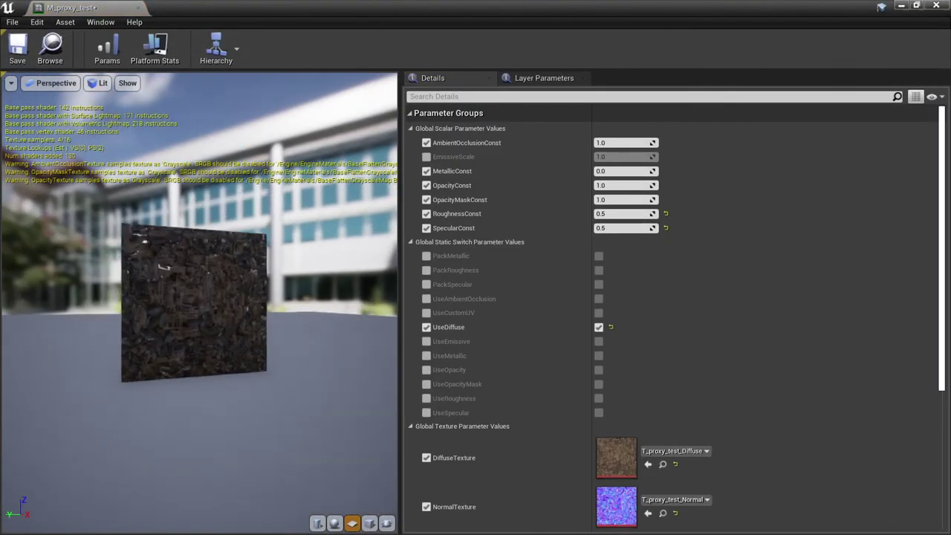
{"action": "right_click_drag", "start_coordinate": [194, 297], "coordinate": [195, 386]}
{"action": "left_click_drag", "start_coordinate": [194, 297], "coordinate": [275, 304]}
{"action": "right_click_drag", "start_coordinate": [195, 297], "coordinate": [195, 357]}
{"action": "left_click_drag", "start_coordinate": [194, 297], "coordinate": [223, 260]}
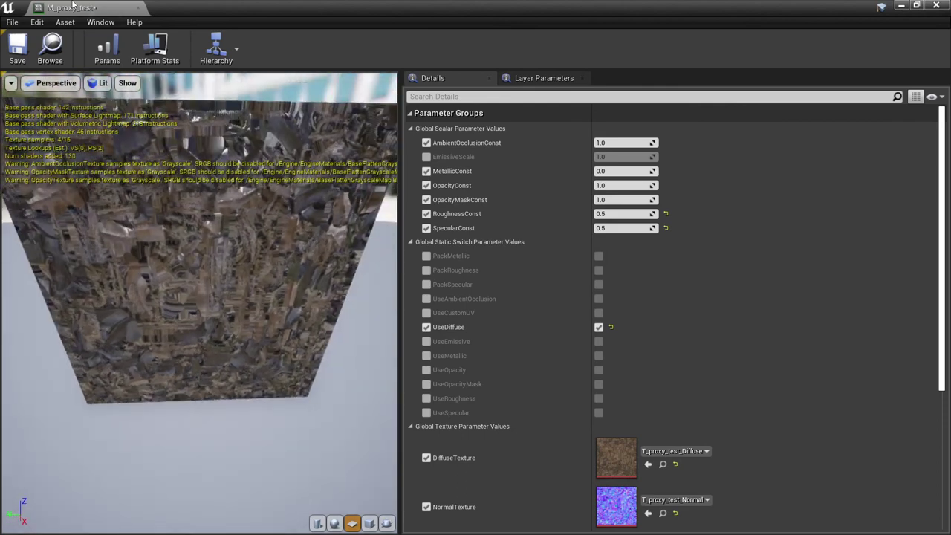
{"action": "middle_click", "coordinate": [74, 6]}
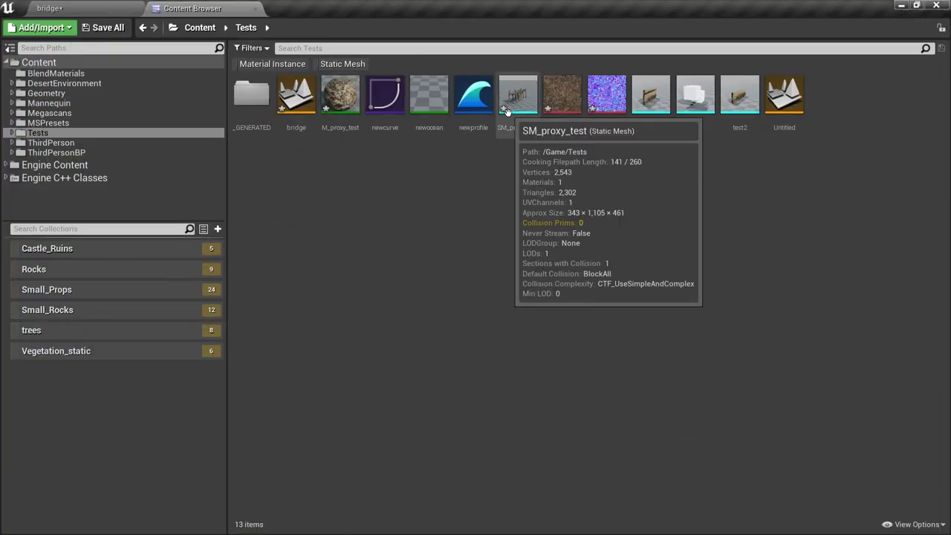
Open the SM_proxy_test mesh and examine its planks, posts and ropes up close, including in wireframe
{"action": "double_click", "coordinate": [515, 121]}
{"action": "left_click_drag", "start_coordinate": [349, 304], "coordinate": [350, 357], "text": "alt"}
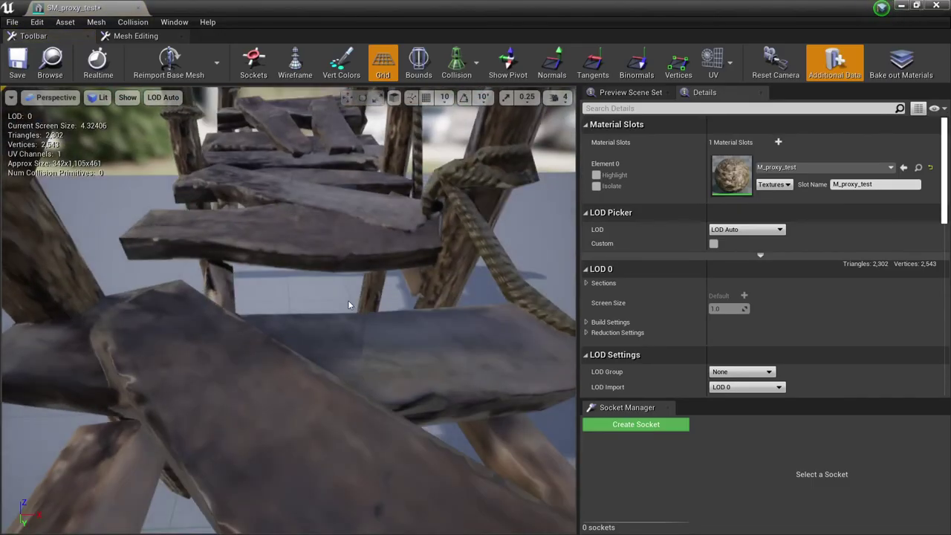
{"action": "right_click_drag", "start_coordinate": [349, 304], "coordinate": [350, 238], "text": "alt"}
{"action": "mouse_move", "coordinate": [350, 304]}
{"action": "left_mouse_down", "text": "alt"}
{"action": "mouse_move", "coordinate": [379, 327]}
{"action": "mouse_move", "coordinate": [438, 335]}
{"action": "mouse_move", "coordinate": [364, 301]}
{"action": "mouse_move", "coordinate": [438, 278]}
{"action": "mouse_move", "coordinate": [401, 260]}
{"action": "left_mouse_up", "text": "alt"}
{"action": "key", "text": "alt+2"}
{"action": "key", "text": "alt+4"}
{"action": "mouse_move", "coordinate": [339, 306]}
{"action": "right_mouse_down", "text": "alt"}
{"action": "mouse_move", "coordinate": [339, 245]}
{"action": "mouse_move", "coordinate": [339, 320]}
{"action": "right_mouse_up", "text": "alt"}
Save the SM_proxy_test mesh and all other unsaved assets
{"action": "left_click", "coordinate": [17, 63]}
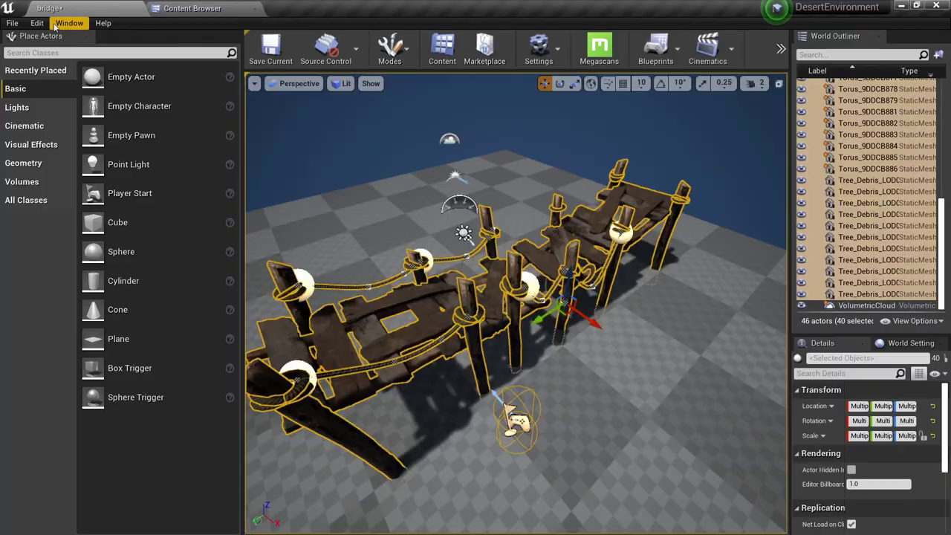
{"action": "left_click", "coordinate": [12, 23]}
{"action": "left_click", "coordinate": [39, 128]}
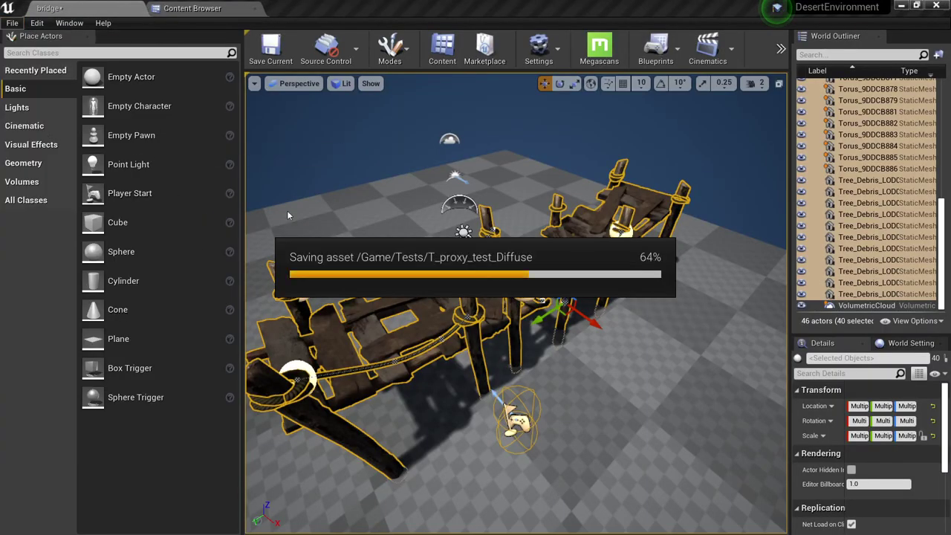
Place the SM_proxy_test mesh from the Tests folder in the level, beside the original bridge
{"action": "right_click_drag", "start_coordinate": [500, 281], "coordinate": [453, 267], "text": "alt"}
{"action": "left_click_drag", "start_coordinate": [500, 281], "coordinate": [569, 288], "text": "alt"}
{"action": "left_click", "coordinate": [206, 6]}
{"action": "left_click_drag", "start_coordinate": [492, 120], "coordinate": [416, 261]}
{"action": "right_click_drag", "start_coordinate": [416, 261], "coordinate": [487, 257]}
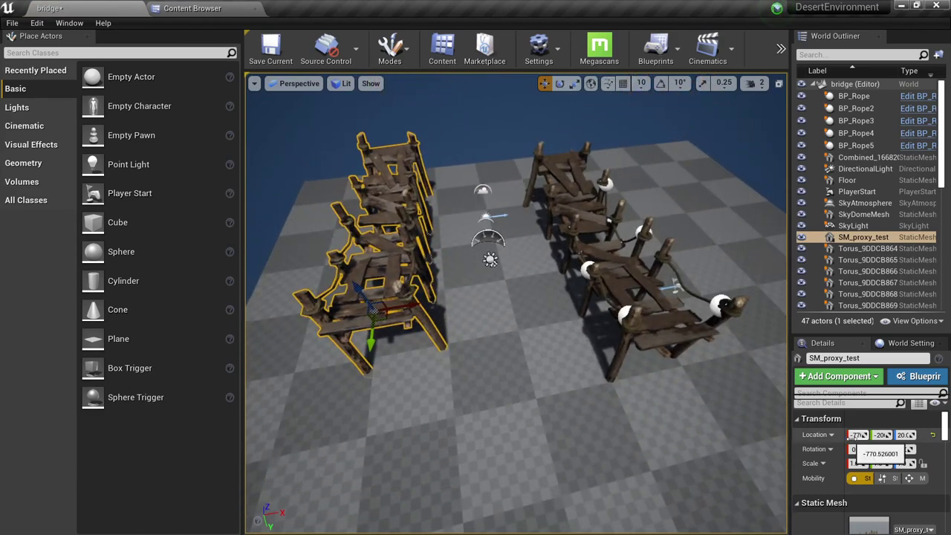
Set the SM_proxy_test actor's location to 0, 0, 0
{"action": "type", "text": "0"}
{"action": "key", "text": "Tab"}
{"action": "type", "text": "0"}
{"action": "key", "text": "Tab"}
{"action": "type", "text": "0"}
{"action": "key", "text": "Return"}
Move the SM_proxy_test bridge across the floor, clear of the original bridge
{"action": "mouse_move", "coordinate": [559, 368]}
{"action": "right_mouse_down"}
{"action": "mouse_move", "coordinate": [576, 355]}
{"action": "mouse_move", "coordinate": [572, 379]}
{"action": "mouse_move", "coordinate": [560, 370]}
{"action": "right_mouse_up"}
{"action": "scroll", "coordinate": [560, 370], "scroll_direction": "down", "scroll_amount": 1}
{"action": "left_click_drag", "start_coordinate": [560, 380], "coordinate": [393, 256]}
{"action": "right_click_drag", "start_coordinate": [393, 255], "coordinate": [393, 255]}
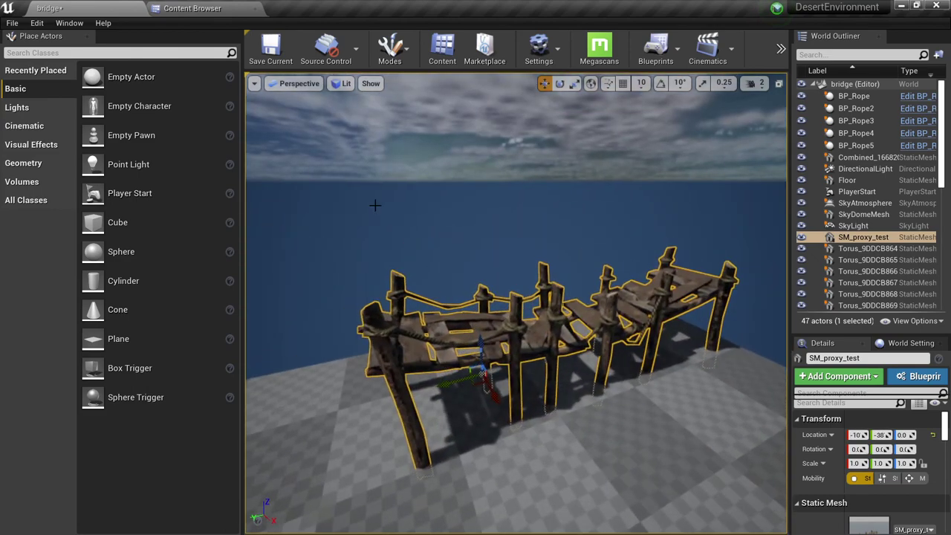
In Modeling mode, use Edit Pivot to move SM_proxy_test's pivot to the bottom of its box, and accept it
{"action": "left_click", "coordinate": [398, 54]}
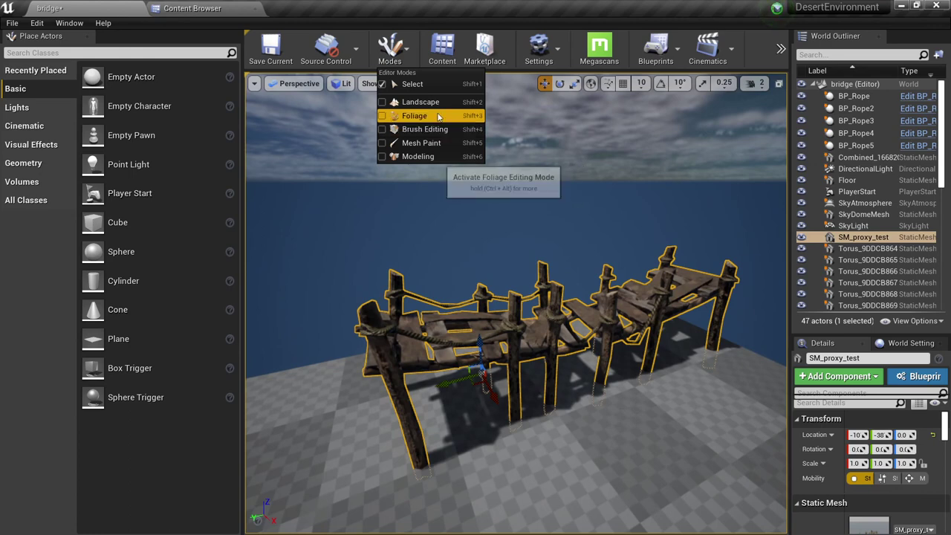
{"action": "left_click", "coordinate": [429, 156]}
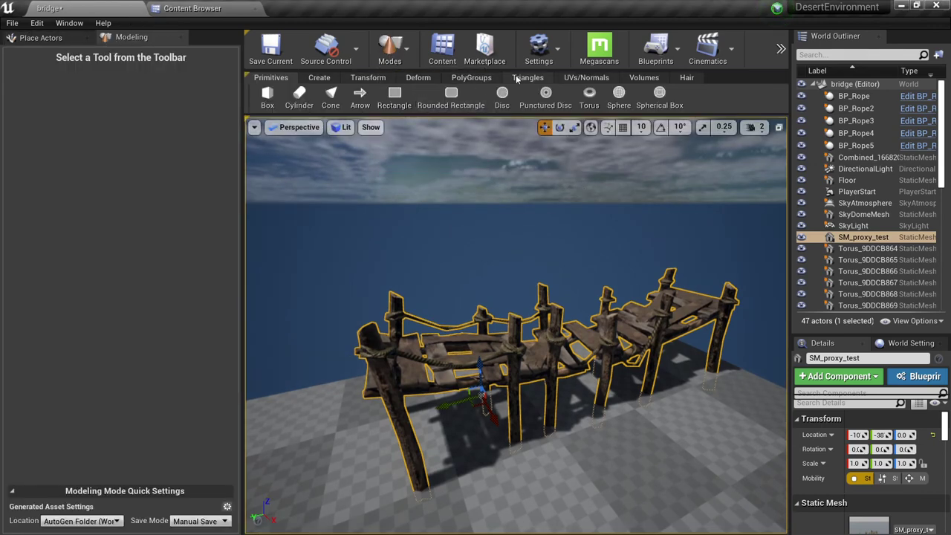
{"action": "left_click", "coordinate": [471, 78]}
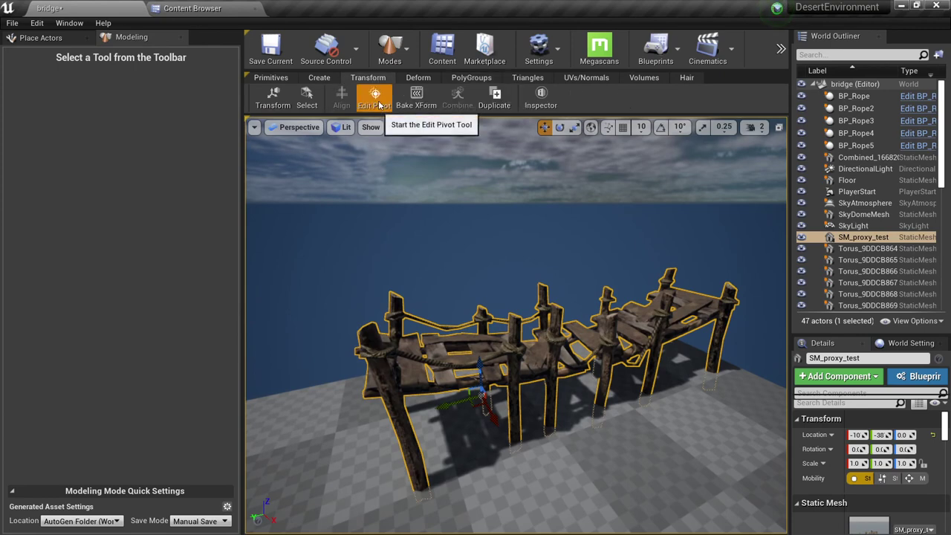
{"action": "left_click", "coordinate": [376, 99]}
{"action": "left_click", "coordinate": [31, 222]}
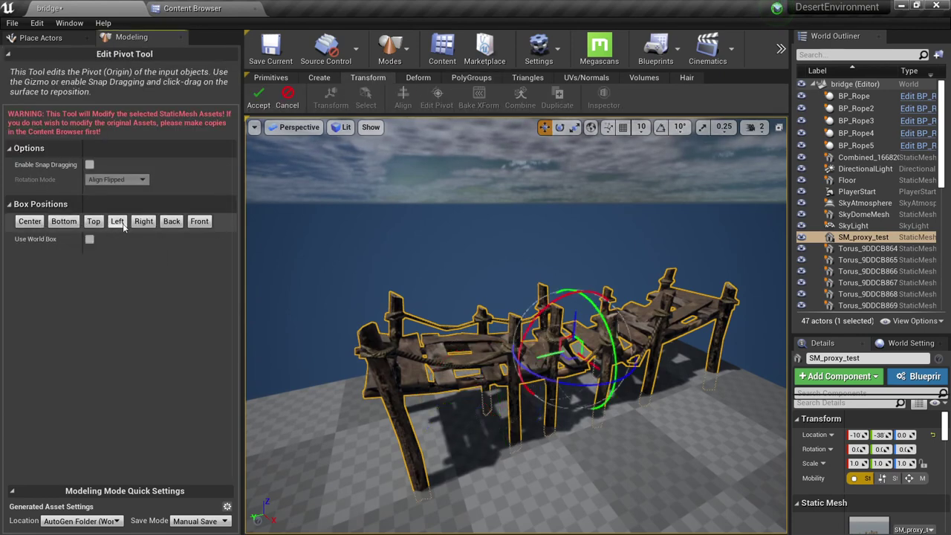
{"action": "left_click", "coordinate": [75, 222]}
{"action": "right_click_drag", "start_coordinate": [302, 253], "coordinate": [291, 259]}
{"action": "left_click", "coordinate": [258, 97]}
Duplicate the SM_proxy_test bridge, place the copy end to end with it, and clear the selection
{"action": "right_click_drag", "start_coordinate": [433, 266], "coordinate": [398, 286]}
{"action": "left_click_drag", "start_coordinate": [548, 410], "coordinate": [323, 350], "text": "alt"}
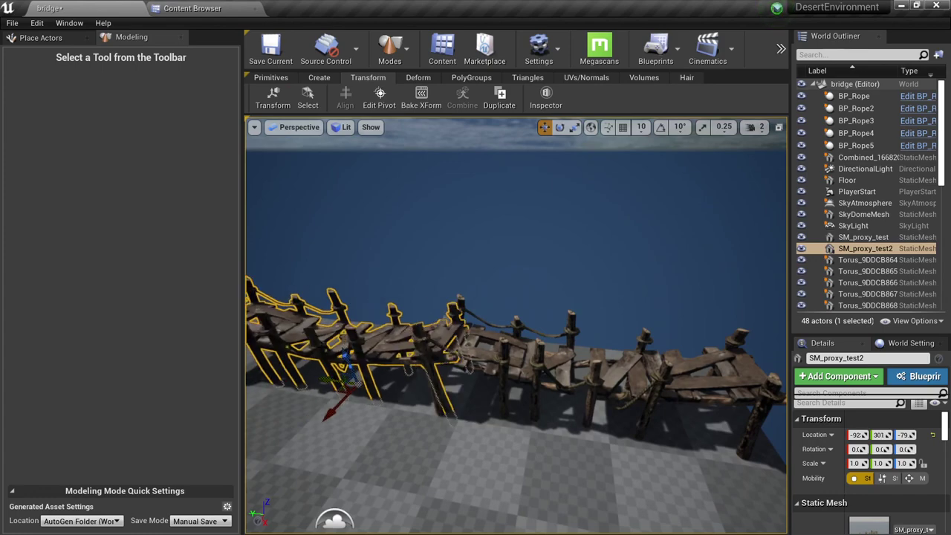
{"action": "key", "text": "Escape"}
Adjust the sunlight direction over the bridges with the directional light gizmo
{"action": "mouse_move", "coordinate": [476, 312]}
{"action": "right_mouse_down"}
{"action": "mouse_move", "coordinate": [454, 256]}
{"action": "mouse_move", "coordinate": [483, 249]}
{"action": "mouse_move", "coordinate": [405, 251]}
{"action": "mouse_move", "coordinate": [468, 256]}
{"action": "mouse_move", "coordinate": [482, 301]}
{"action": "right_mouse_up"}
{"action": "key", "text": "ctrl+l"}
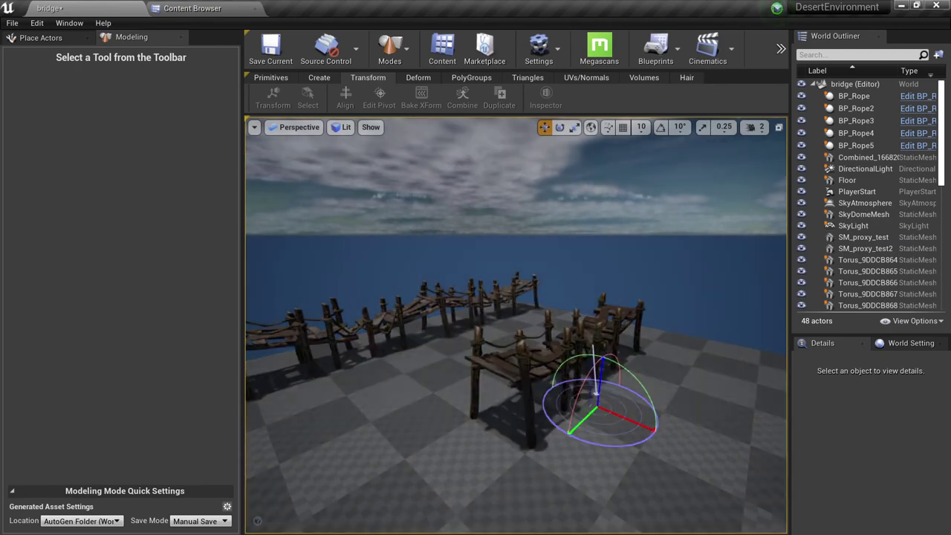
{"action": "key", "text": "w"}
{"action": "right_click_drag", "start_coordinate": [503, 379], "coordinate": [494, 386]}
{"action": "key", "text": "s"}
Examine the original and merged bridges from low angles in a full-screen game view
{"action": "key", "text": "g"}
{"action": "key", "text": "F11"}
{"action": "key", "text": "a"}
{"action": "key", "text": "w"}
{"action": "key", "text": "d"}
{"action": "key", "text": "q"}
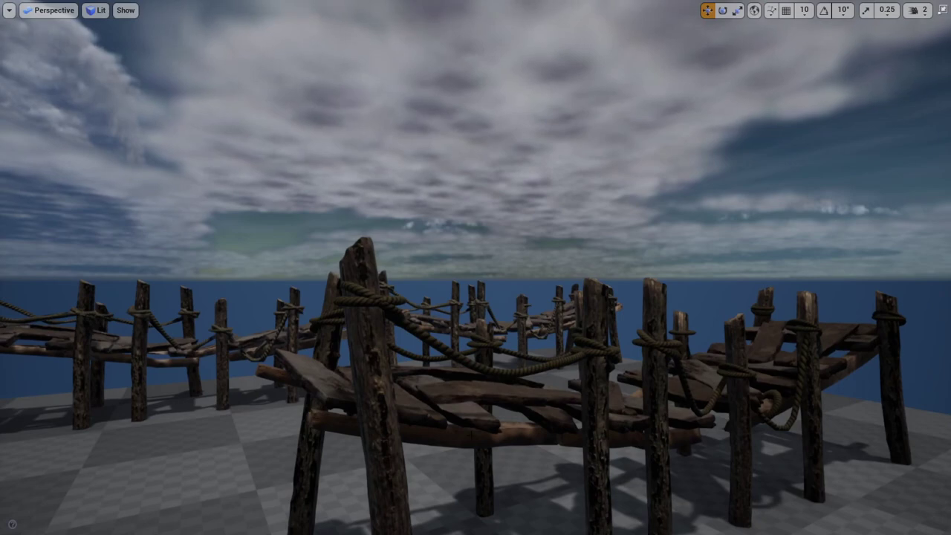
{"action": "mouse_move", "coordinate": [494, 386]}
{"action": "right_mouse_down"}
{"action": "mouse_move", "coordinate": [479, 393]}
{"action": "mouse_move", "coordinate": [495, 400]}
{"action": "mouse_move", "coordinate": [486, 408]}
{"action": "mouse_move", "coordinate": [513, 400]}
{"action": "mouse_move", "coordinate": [493, 404]}
{"action": "right_mouse_up"}
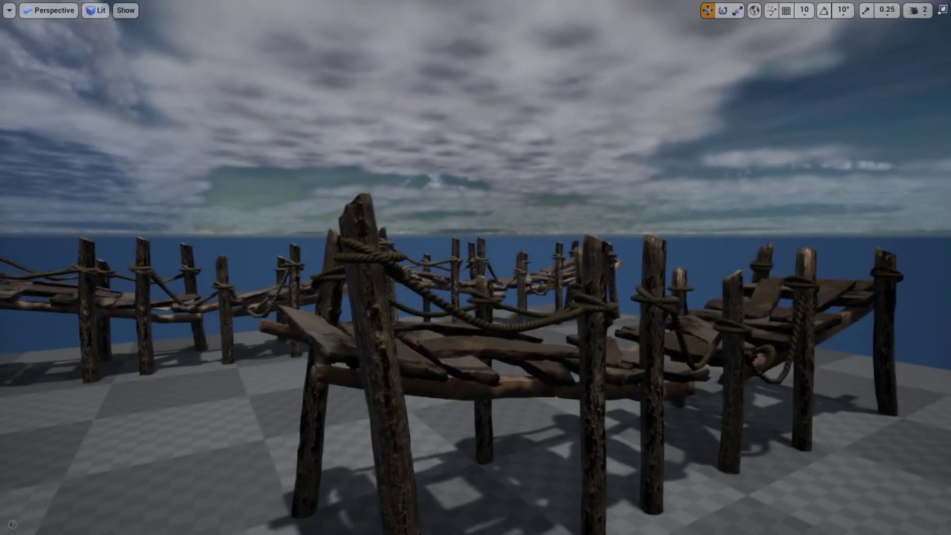
{"action": "right_click_drag", "start_coordinate": [492, 404], "coordinate": [488, 400]}
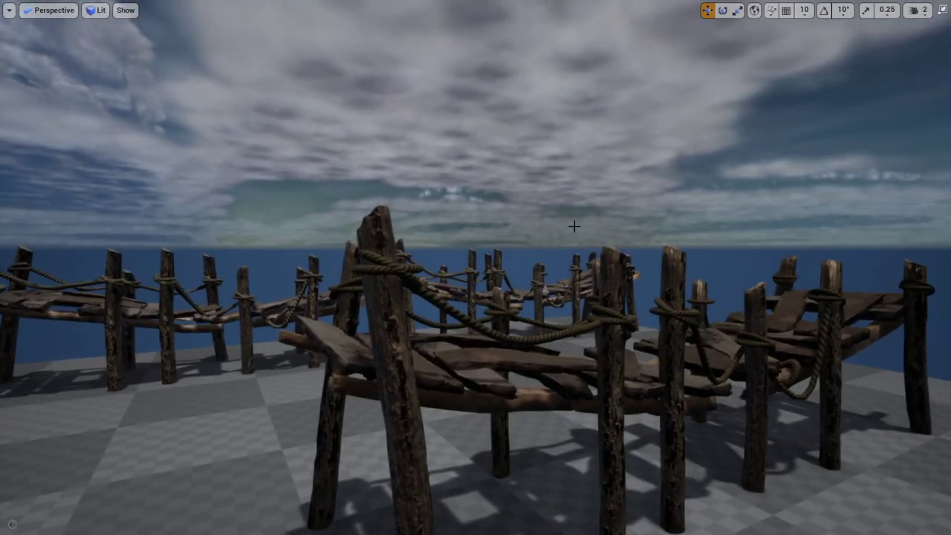